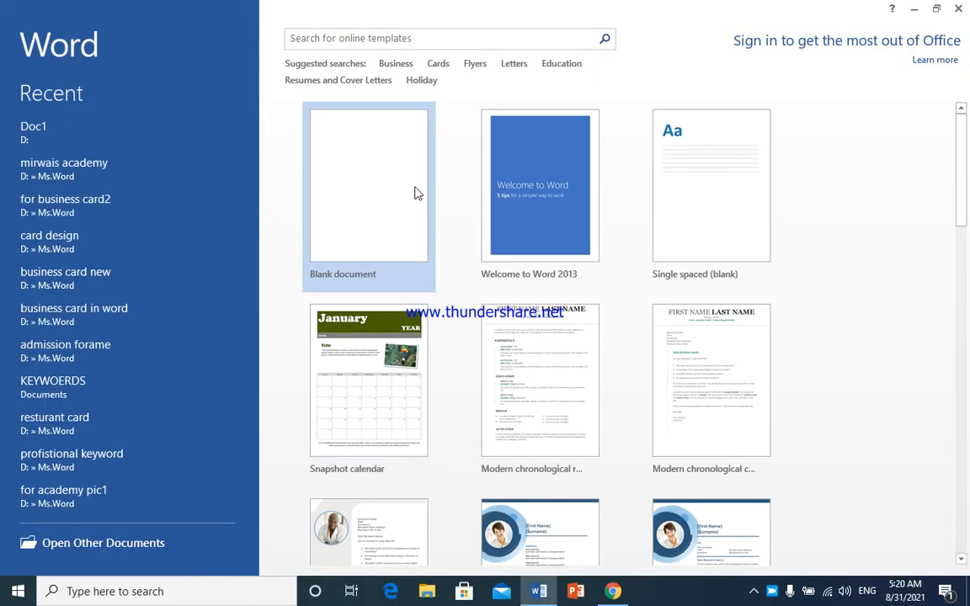
Step: Create a blank document and set a custom paper size 5" wide and 7.5" high
{"action": "left_click", "coordinate": [416, 190]}
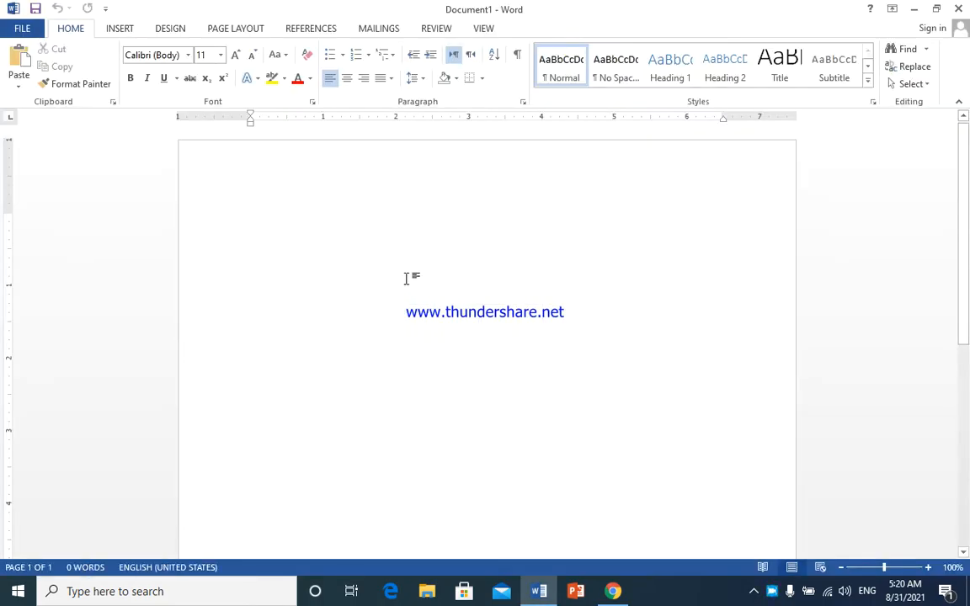
{"action": "left_click", "coordinate": [254, 25]}
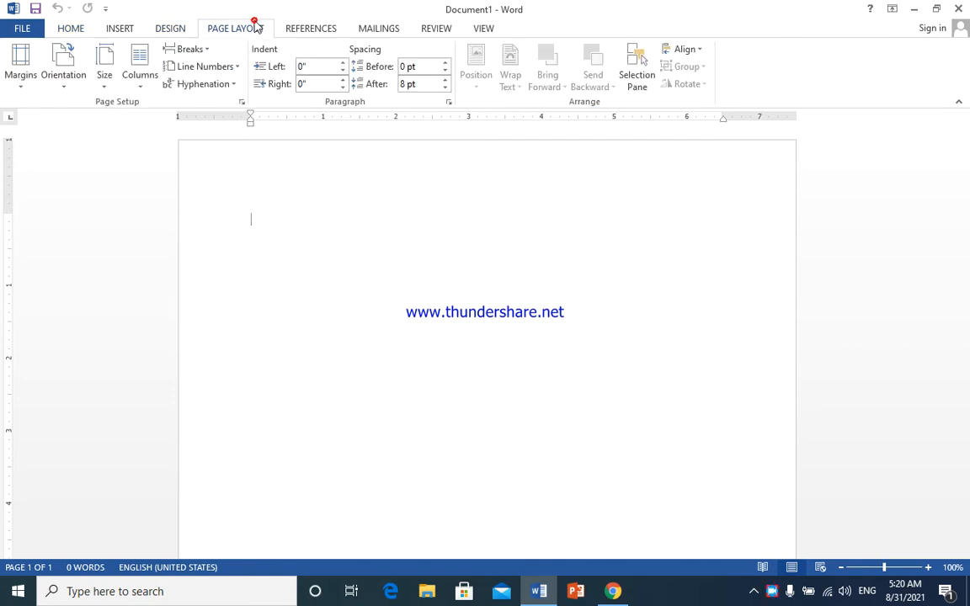
{"action": "left_click", "coordinate": [105, 80]}
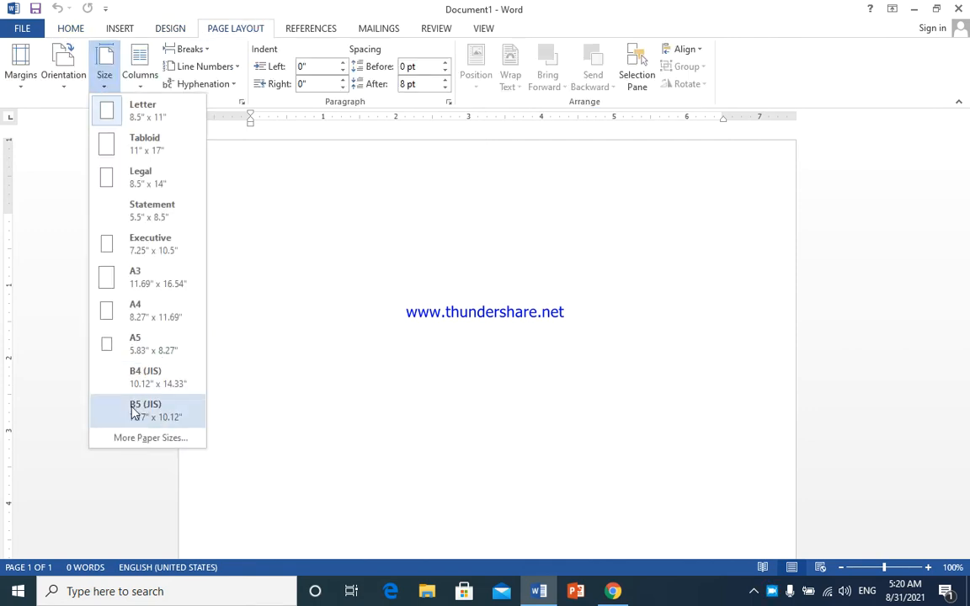
{"action": "left_click", "coordinate": [139, 440]}
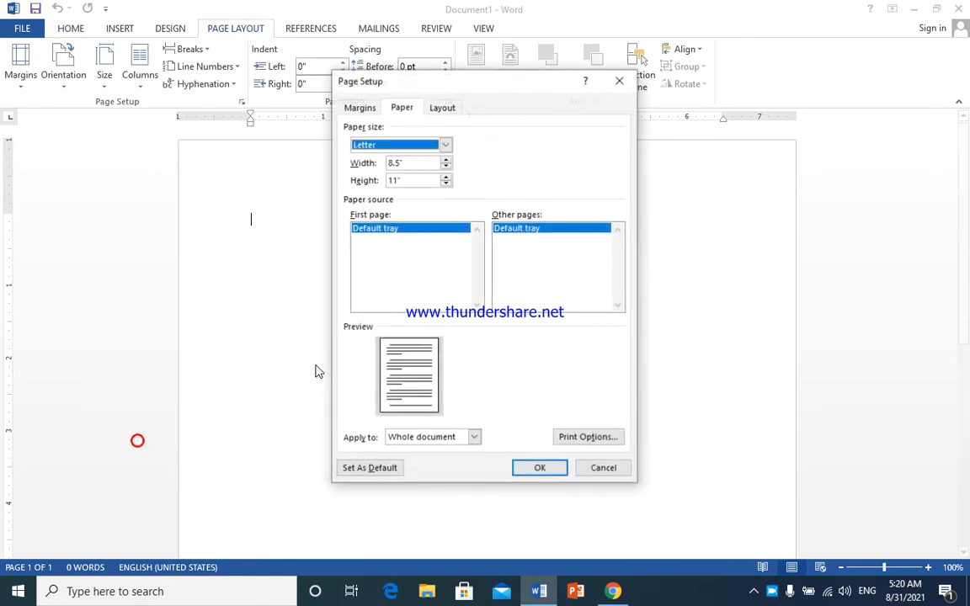
{"action": "left_click", "coordinate": [412, 163]}
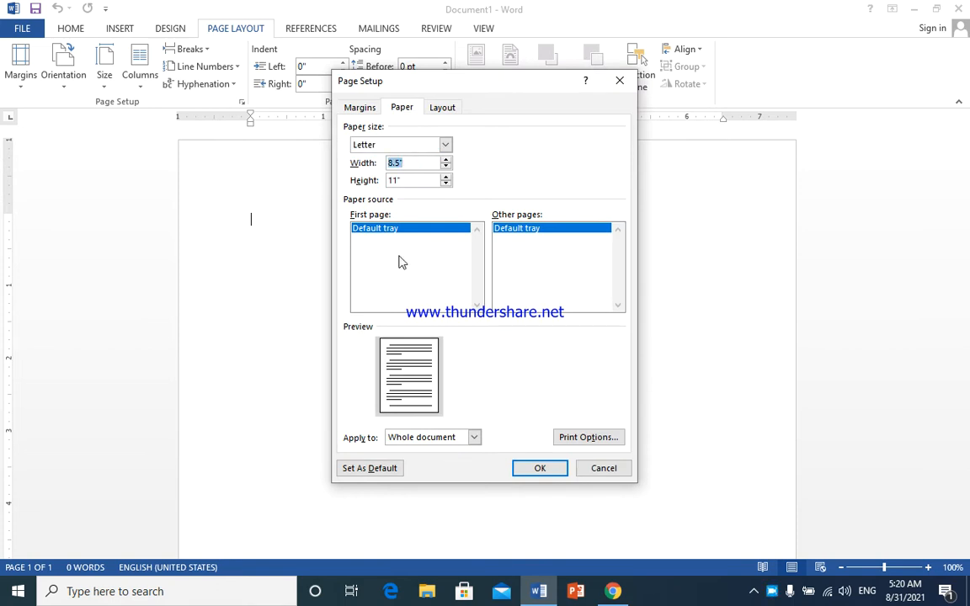
{"action": "type", "text": "5"}
{"action": "left_click", "coordinate": [405, 181]}
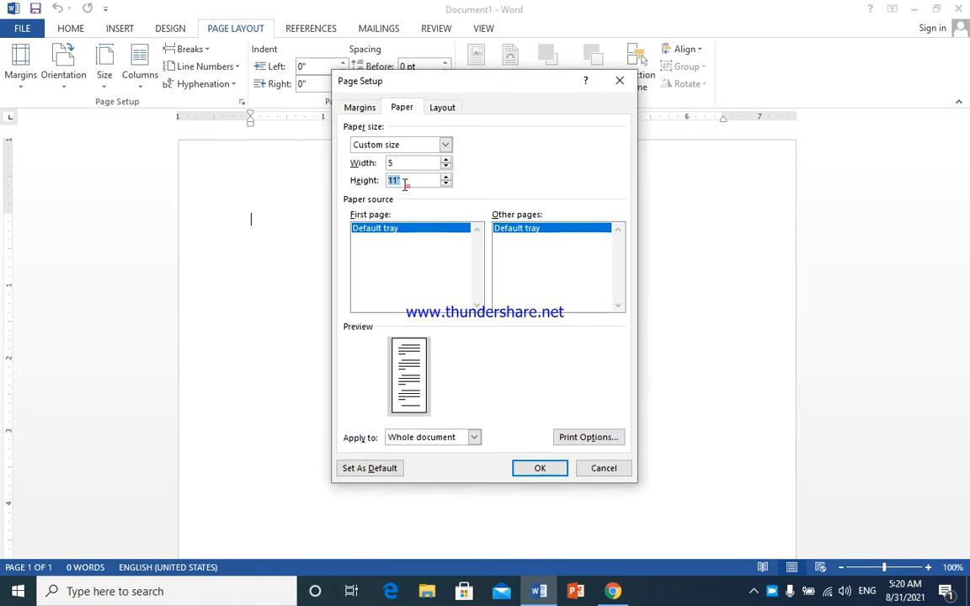
{"action": "type", "text": "7.5"}
{"action": "left_click", "coordinate": [524, 474]}
Step: Set the top, bottom, left and right page margins to 0.2" for the whole document
{"action": "left_click", "coordinate": [32, 76]}
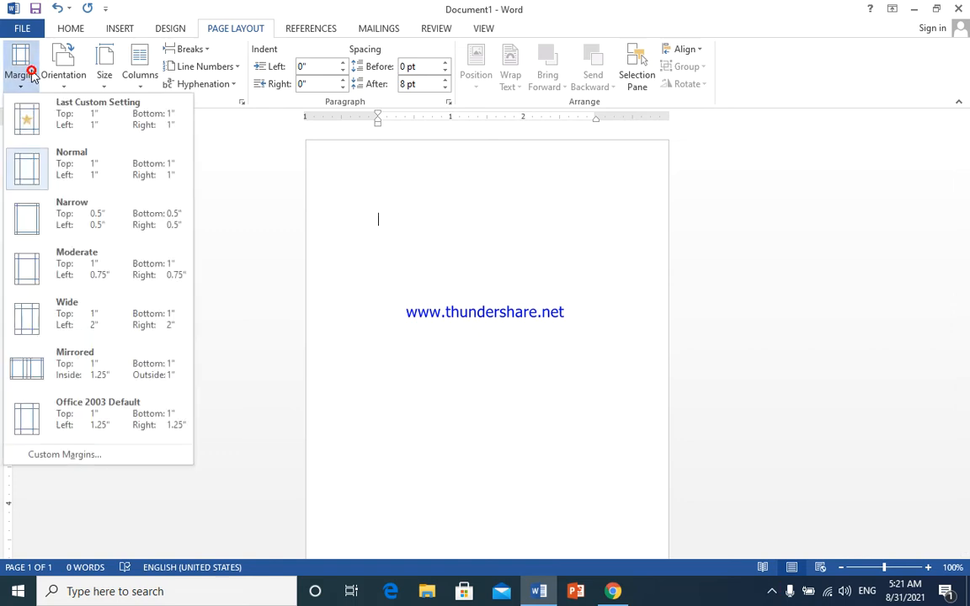
{"action": "left_click", "coordinate": [63, 457]}
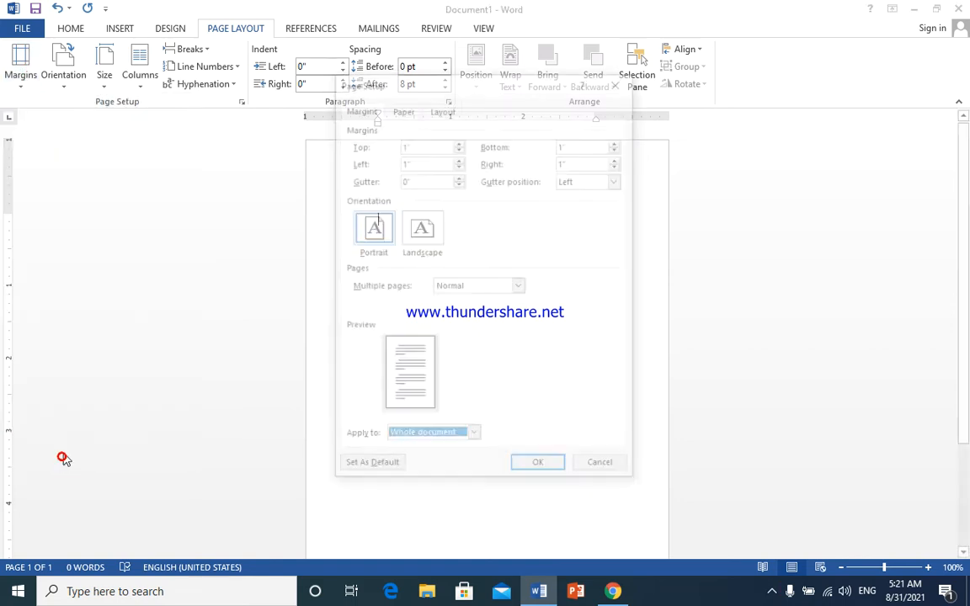
{"action": "double_click", "coordinate": [420, 144]}
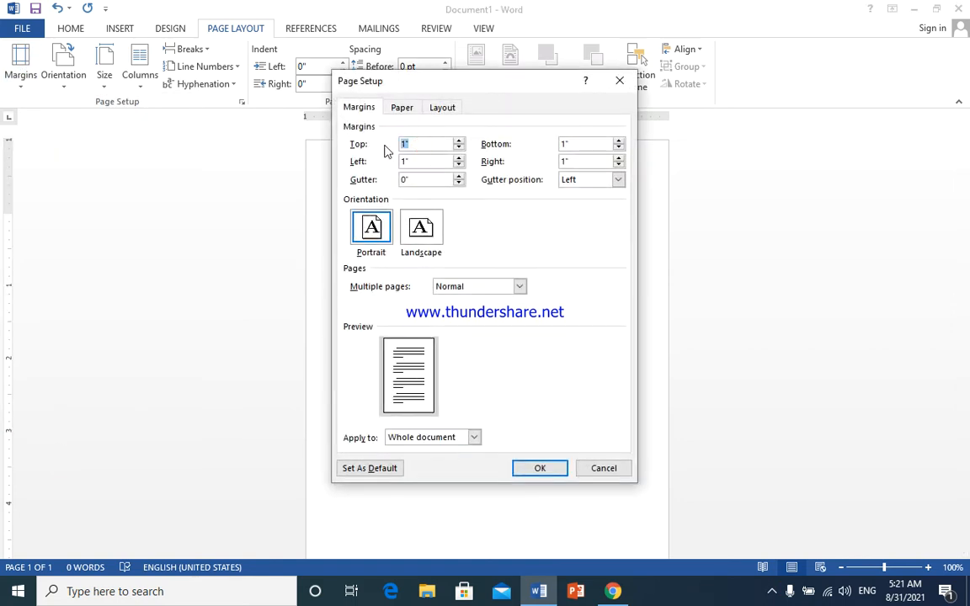
{"action": "key", "text": "Tab"}
{"action": "type", "text": ".2"}
{"action": "key", "text": "Tab"}
{"action": "type", "text": ".2."}
{"action": "key", "text": "Tab"}
{"action": "type", "text": "2"}
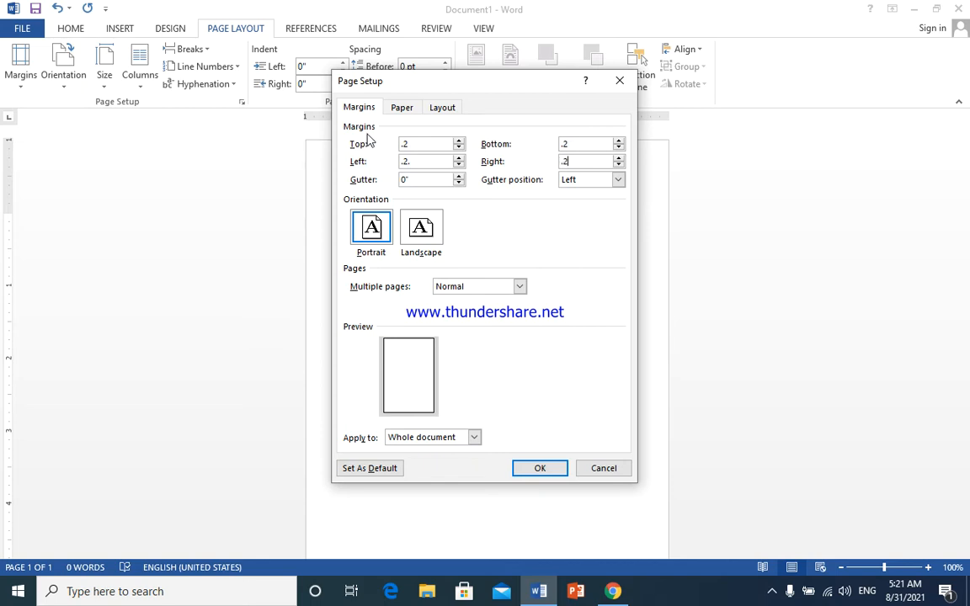
{"action": "left_click", "coordinate": [533, 470]}
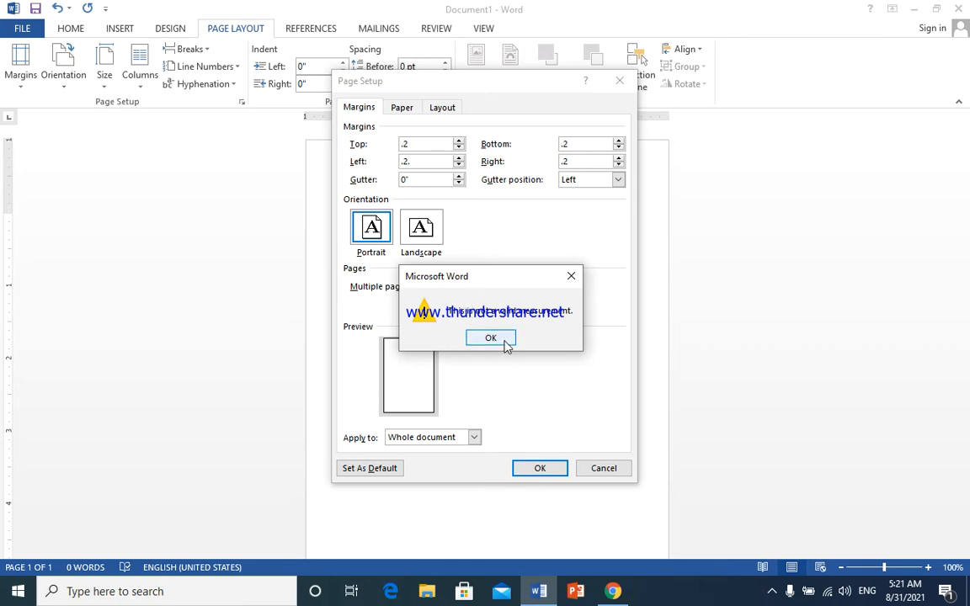
{"action": "left_click", "coordinate": [491, 338]}
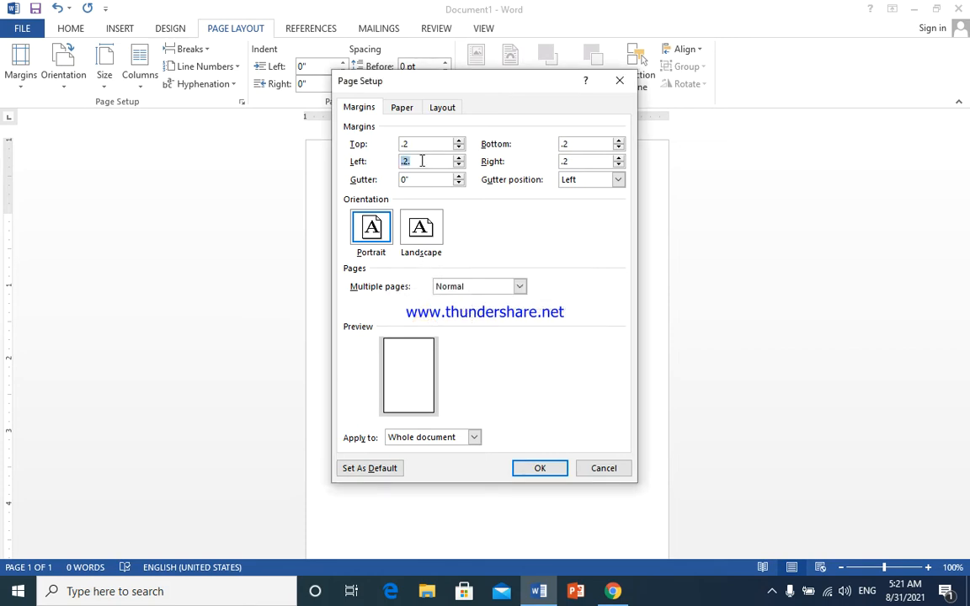
{"action": "type", "text": ".2"}
{"action": "left_click", "coordinate": [534, 467]}
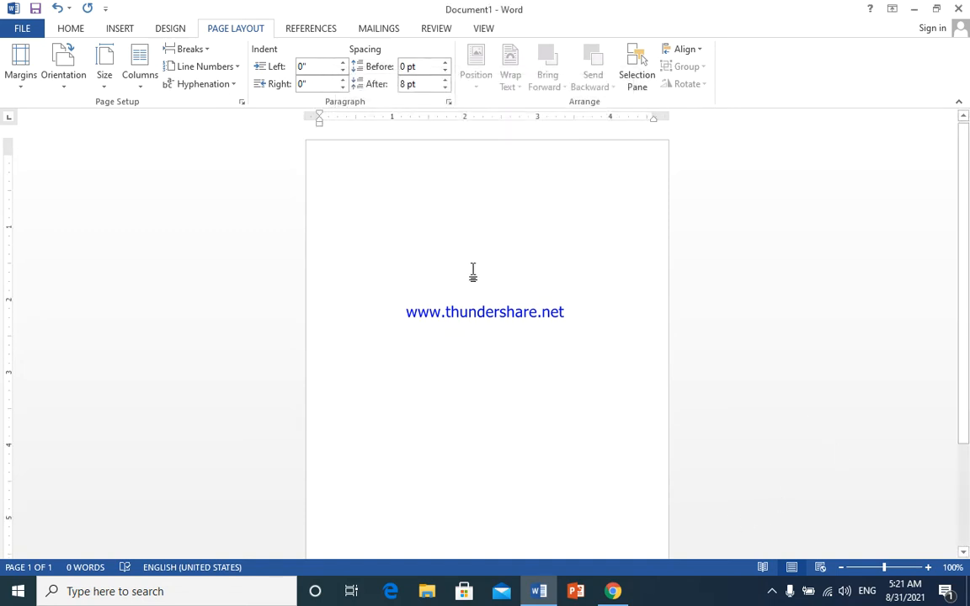
Step: Fill the page background with the Blue tissue paper texture
{"action": "left_click", "coordinate": [168, 28]}
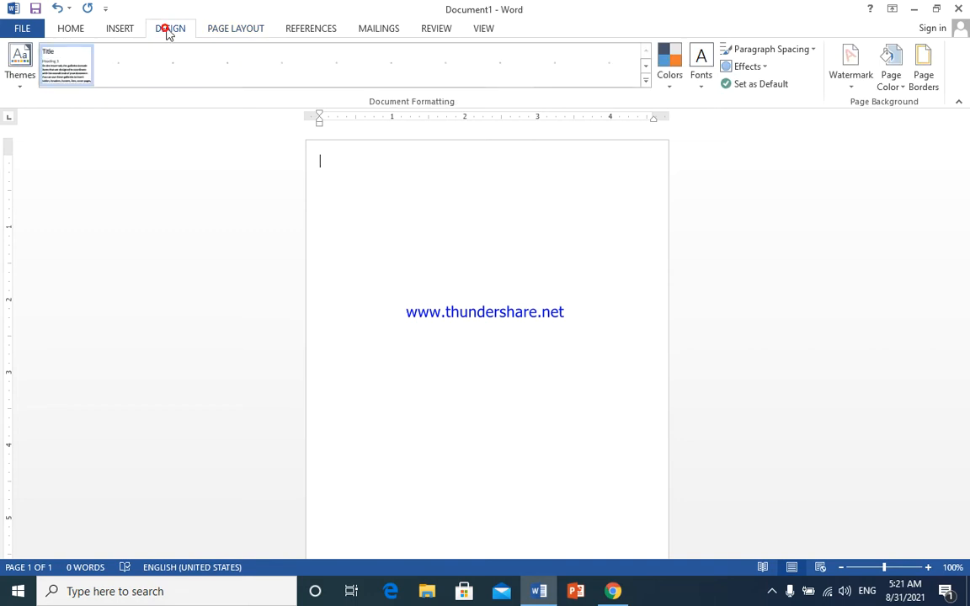
{"action": "left_click", "coordinate": [892, 89]}
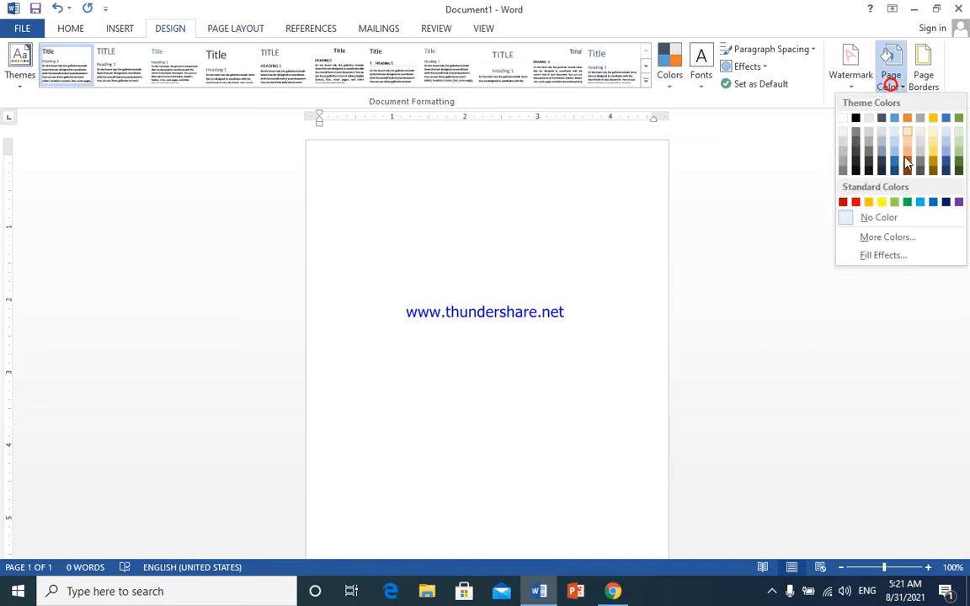
{"action": "left_click", "coordinate": [903, 257]}
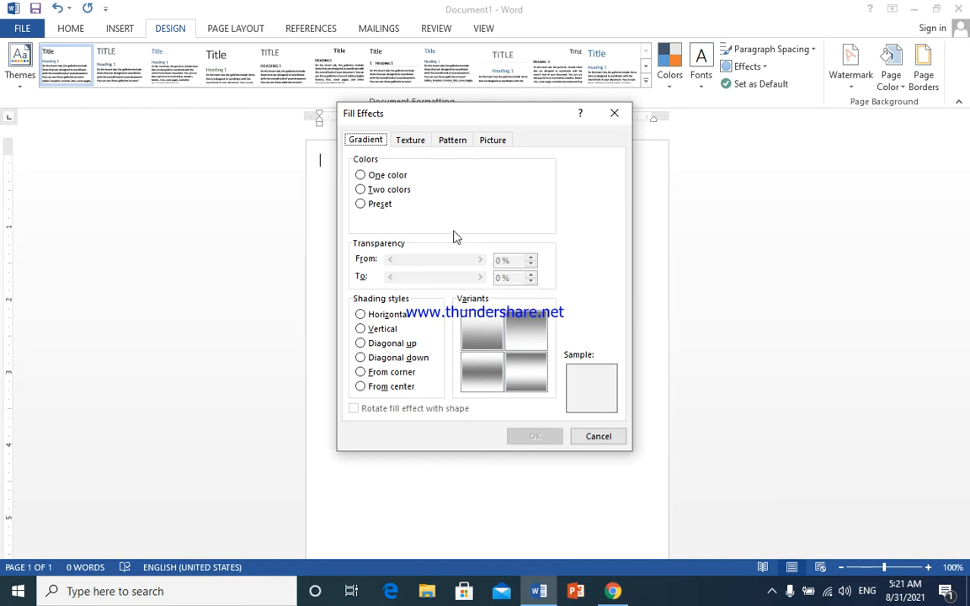
{"action": "left_click", "coordinate": [421, 140]}
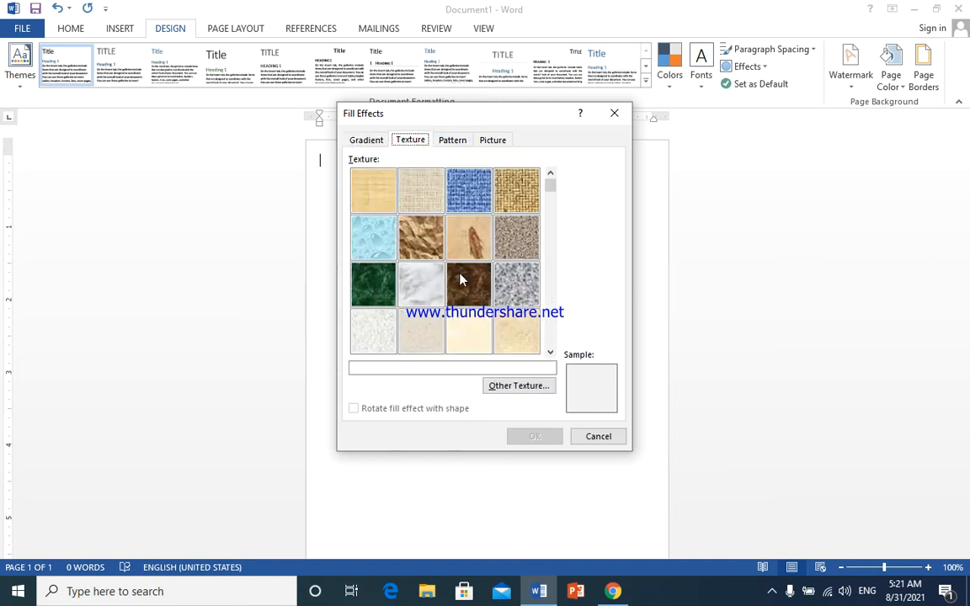
{"action": "left_click_drag", "start_coordinate": [551, 188], "coordinate": [553, 206]}
{"action": "left_click", "coordinate": [551, 202]}
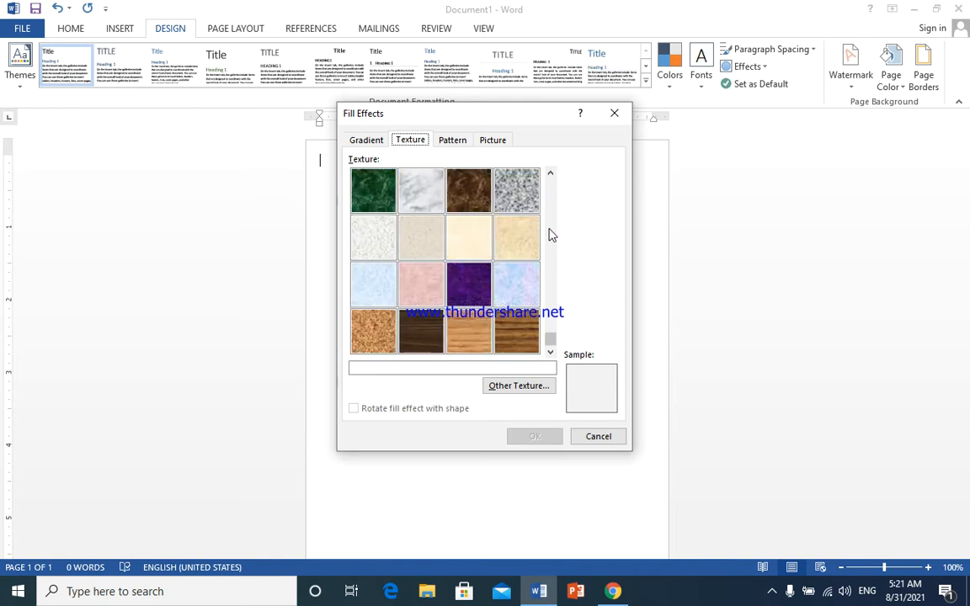
{"action": "left_click", "coordinate": [538, 252]}
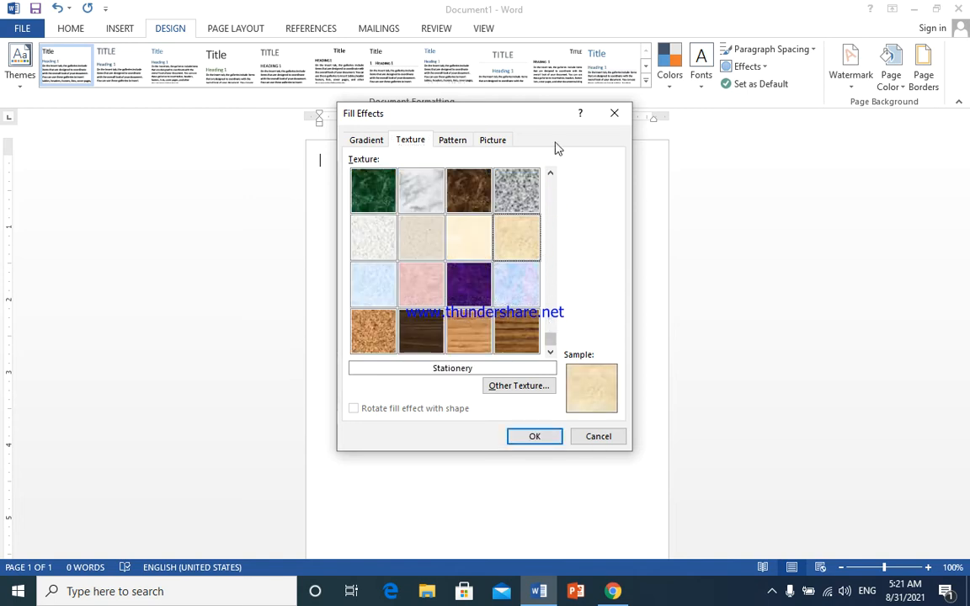
{"action": "left_click", "coordinate": [552, 182]}
{"action": "left_click", "coordinate": [553, 247]}
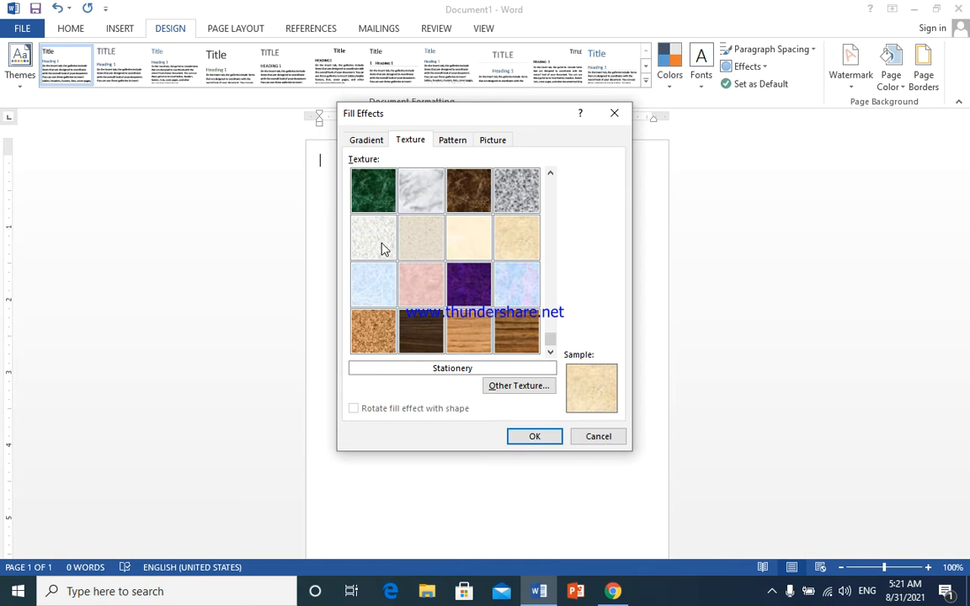
{"action": "left_click", "coordinate": [390, 299]}
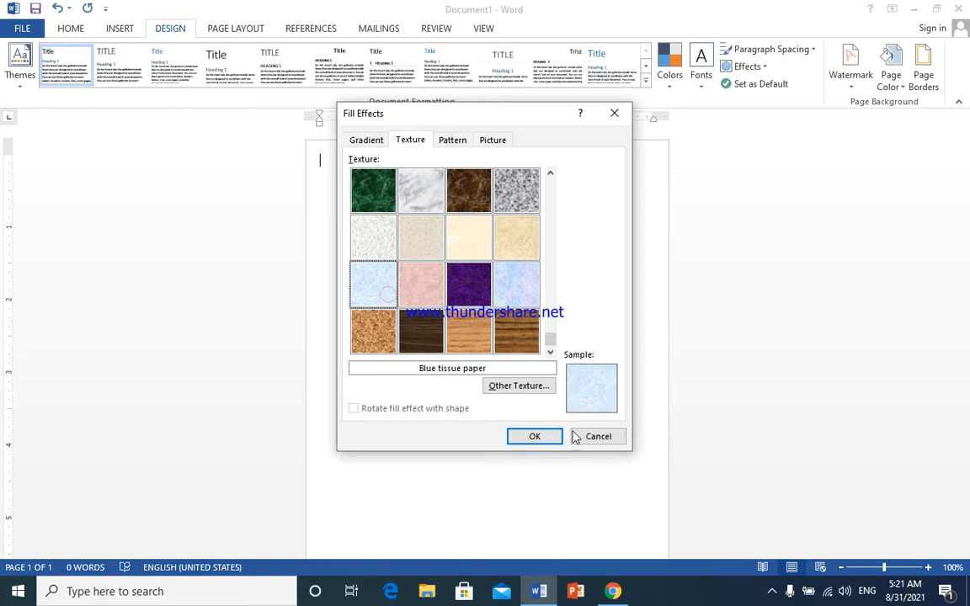
{"action": "left_click", "coordinate": [546, 437]}
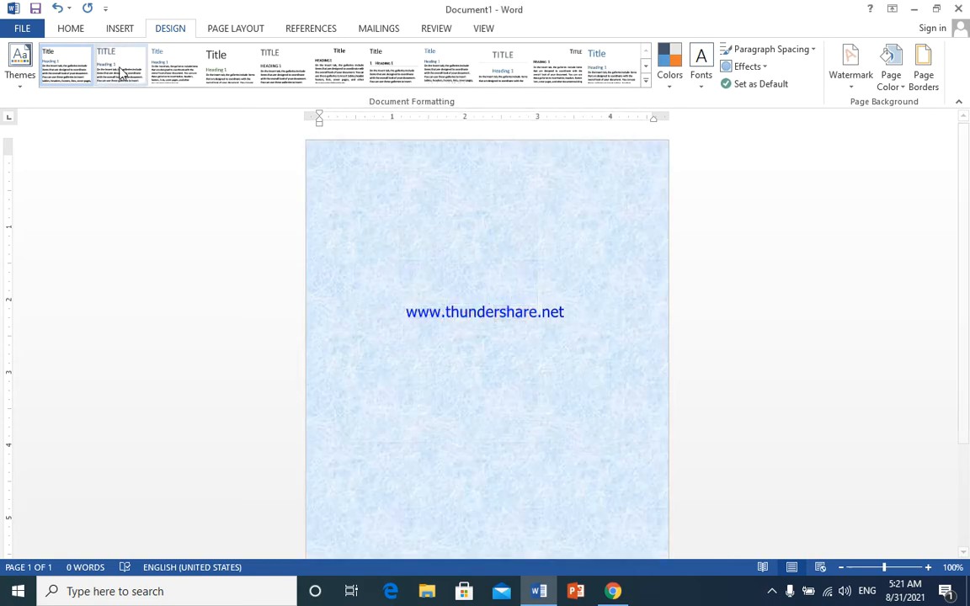
Step: Draw a rectangle about 4.92" wide and 1.24" high across the upper edge of the page
{"action": "left_click", "coordinate": [120, 28]}
{"action": "left_click", "coordinate": [209, 76]}
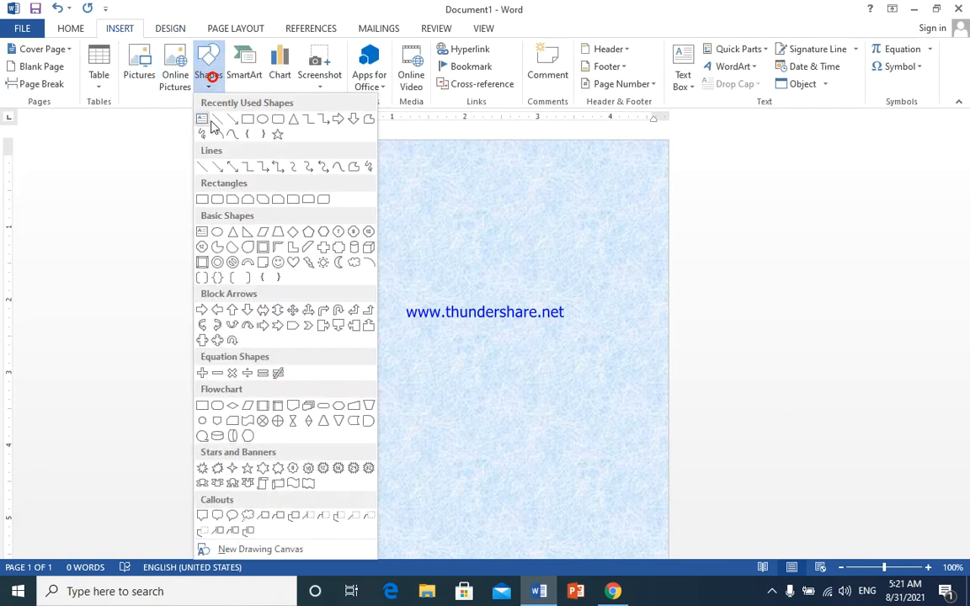
{"action": "left_click", "coordinate": [234, 121]}
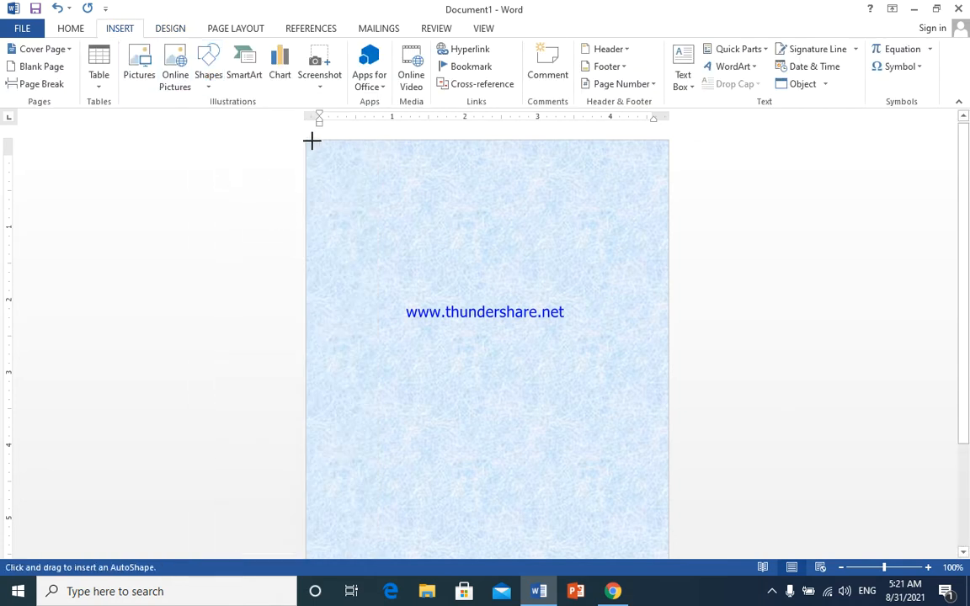
{"action": "mouse_move", "coordinate": [308, 141]}
{"action": "left_mouse_down"}
{"action": "mouse_move", "coordinate": [313, 204]}
{"action": "mouse_move", "coordinate": [667, 232]}
{"action": "left_mouse_up"}
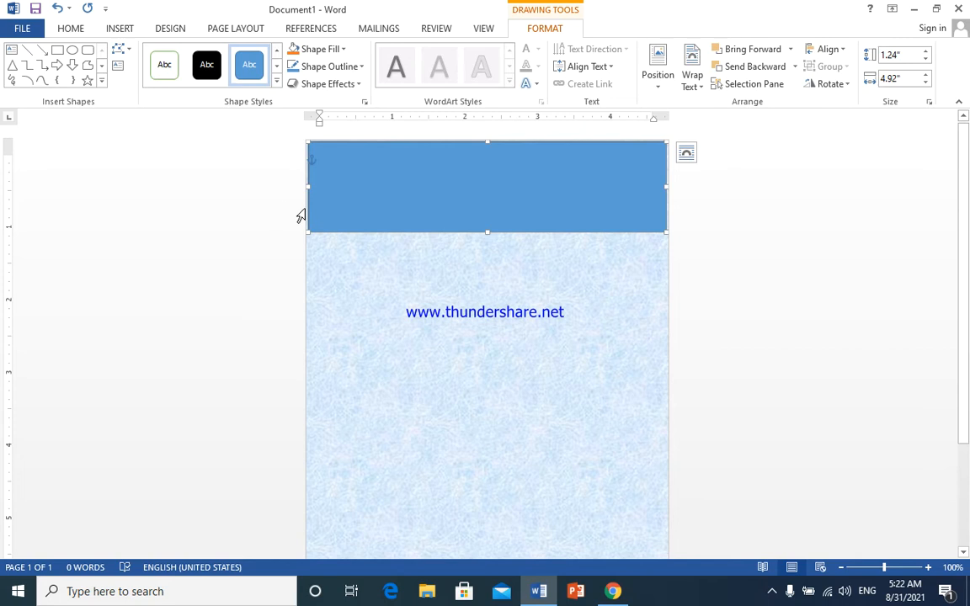
{"action": "scroll", "coordinate": [370, 399], "scroll_direction": "down", "scroll_amount": 3}
{"action": "scroll", "coordinate": [371, 399], "scroll_direction": "up", "scroll_amount": 3}
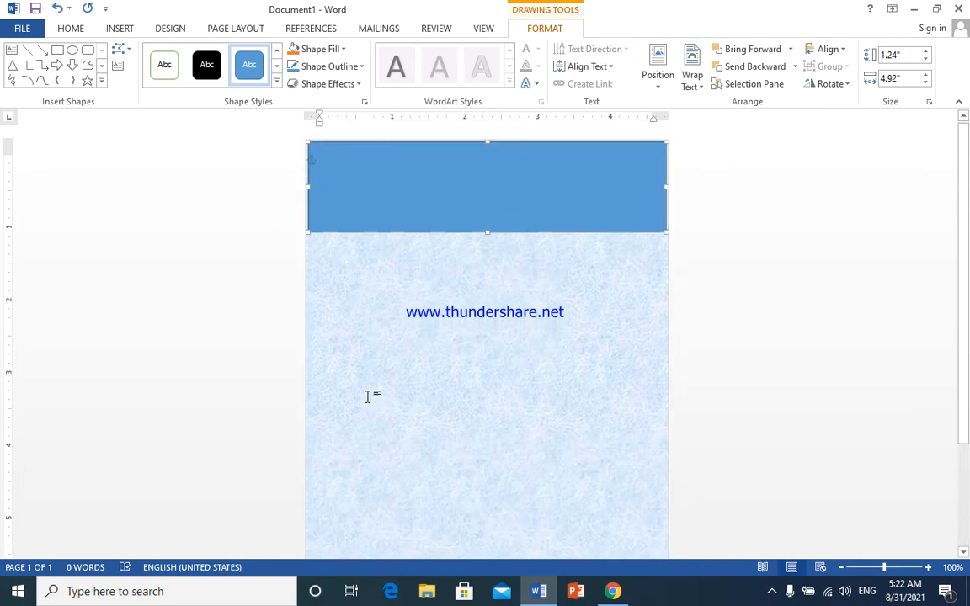
Step: Resize the rectangle to 5" wide with its aspect ratio locked, and pull its left edge in to a width of about 4.95"
{"action": "left_click", "coordinate": [123, 52]}
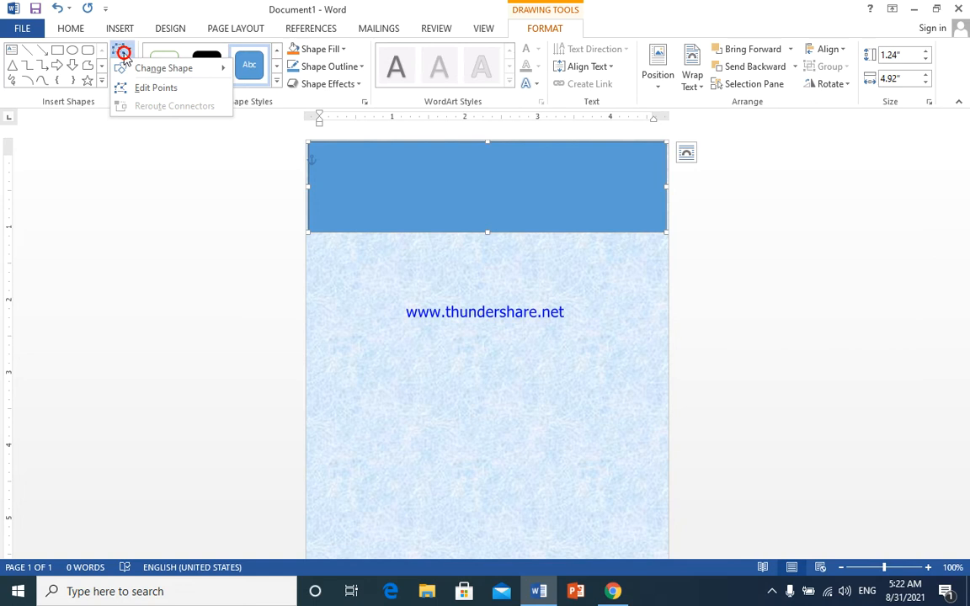
{"action": "left_click", "coordinate": [930, 102]}
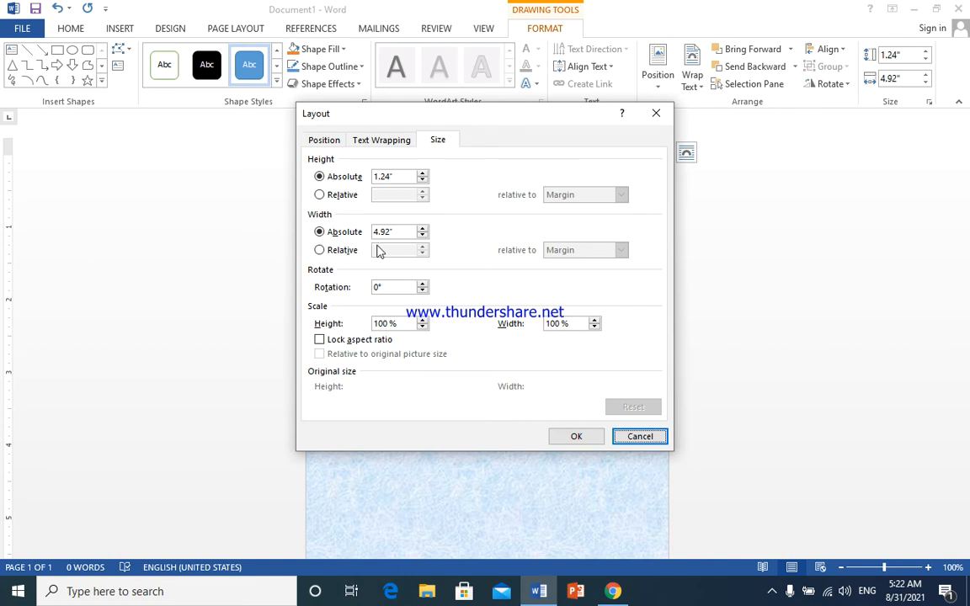
{"action": "left_click", "coordinate": [320, 340]}
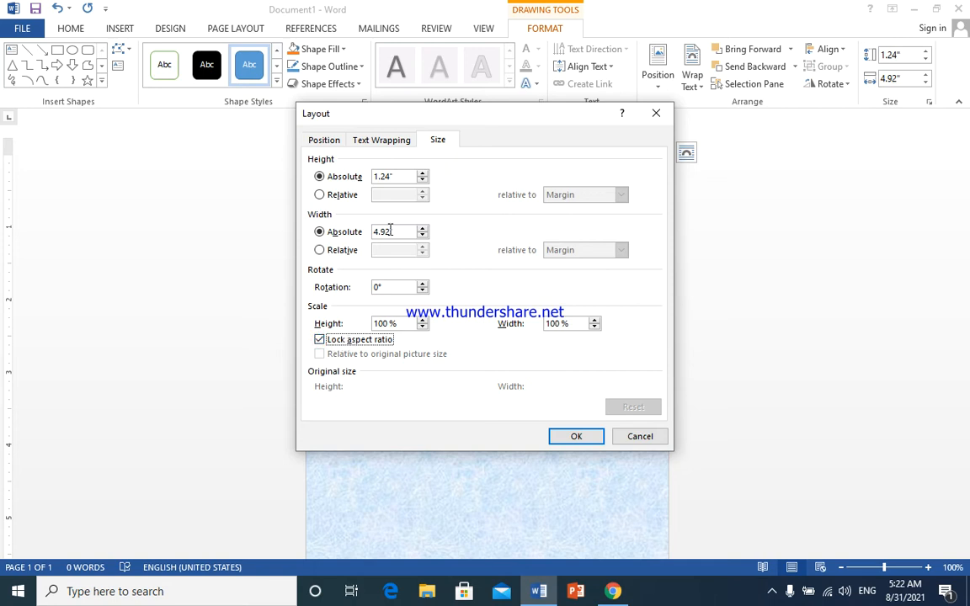
{"action": "left_click_drag", "start_coordinate": [396, 231], "coordinate": [368, 236]}
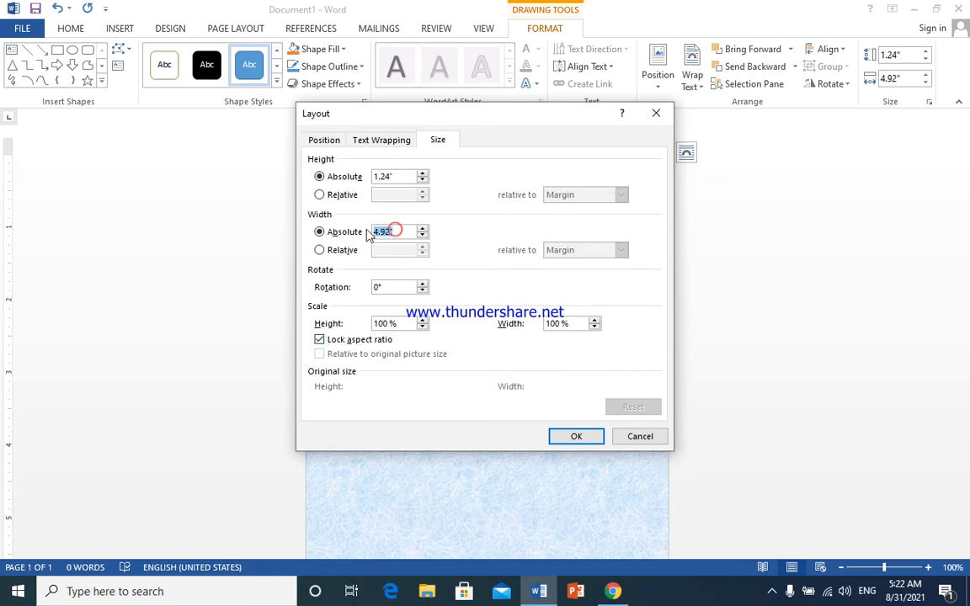
{"action": "type", "text": "5"}
{"action": "left_click", "coordinate": [574, 437]}
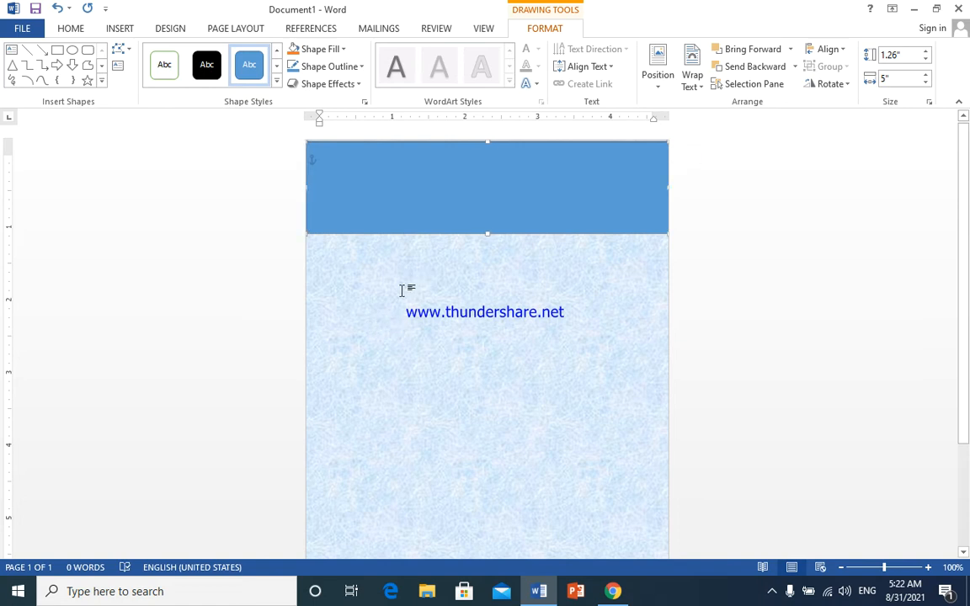
{"action": "left_click_drag", "start_coordinate": [305, 187], "coordinate": [309, 191]}
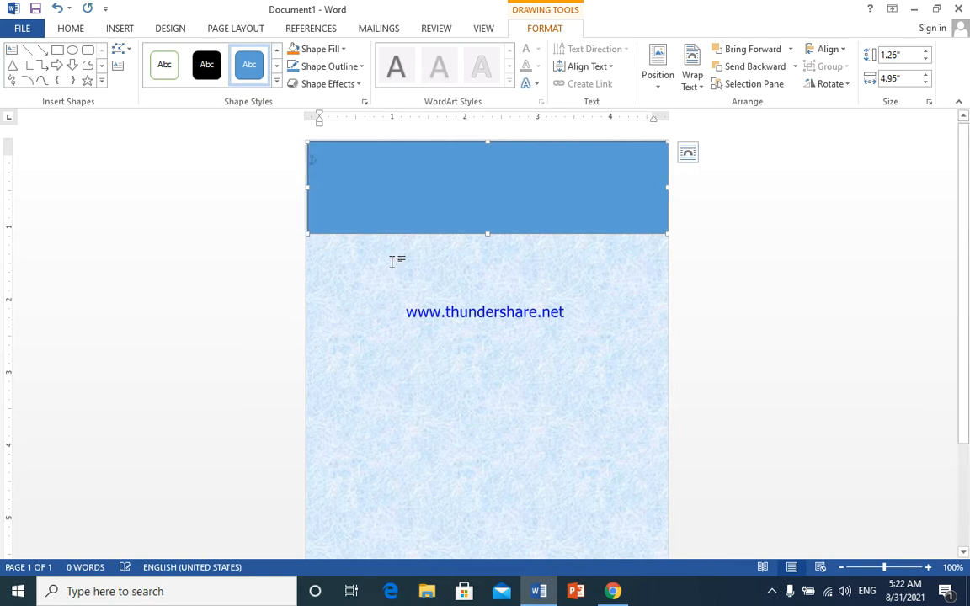
Step: Edit the rectangle's points and delete its lower-left corner point so the band becomes a triangle
{"action": "left_click", "coordinate": [127, 52]}
{"action": "left_click", "coordinate": [151, 91]}
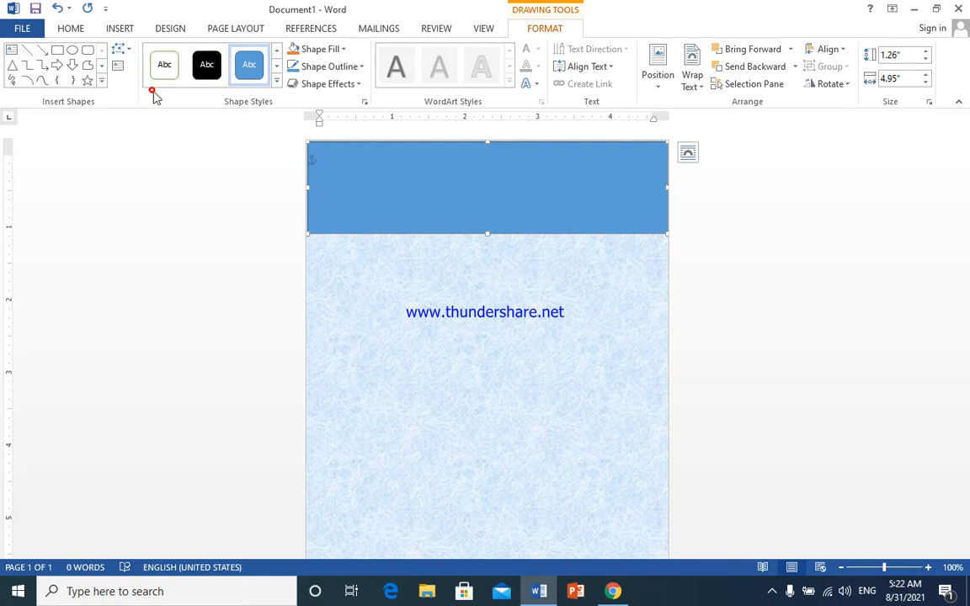
{"action": "left_click", "coordinate": [307, 233]}
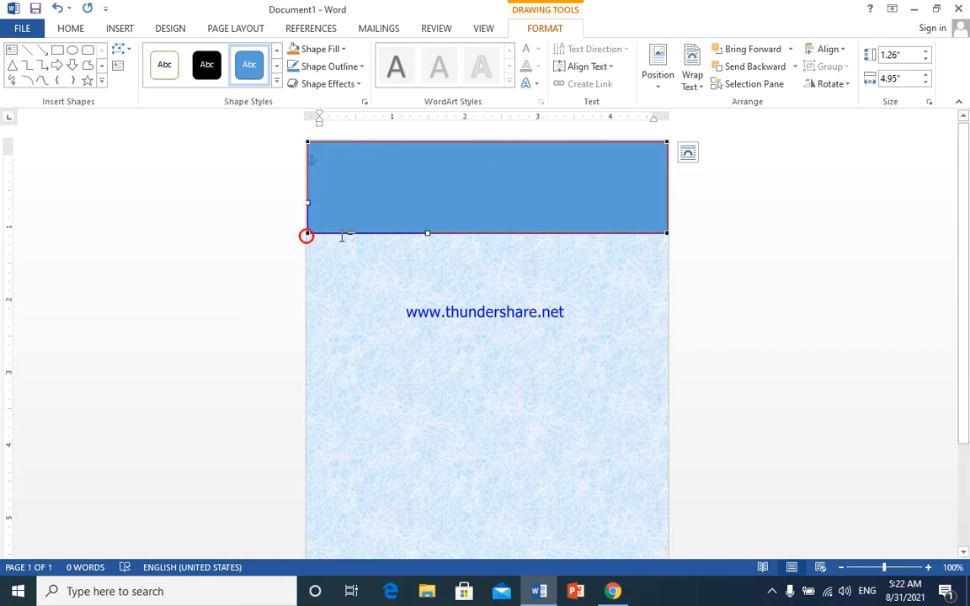
{"action": "right_click", "coordinate": [310, 230]}
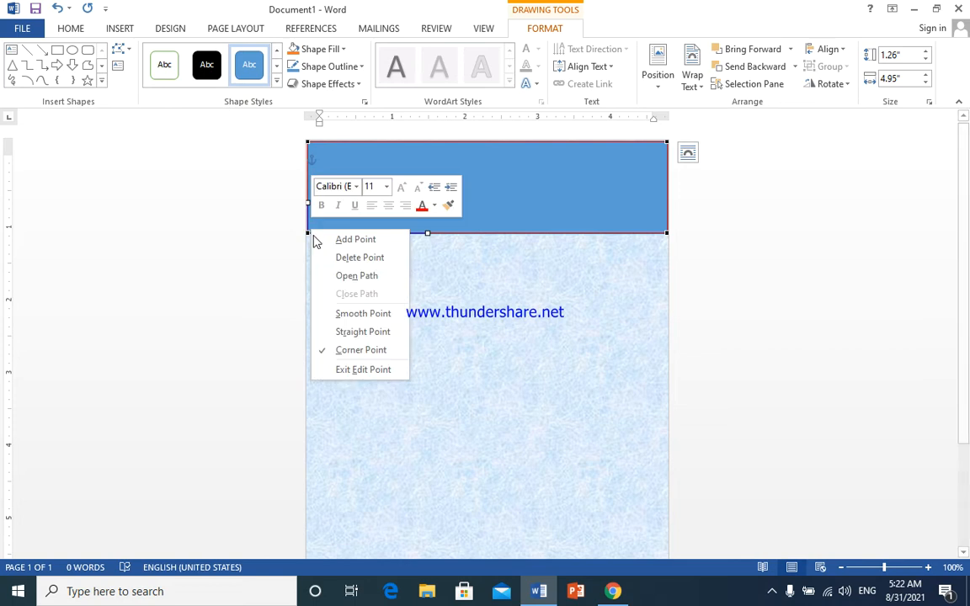
{"action": "left_click", "coordinate": [357, 261]}
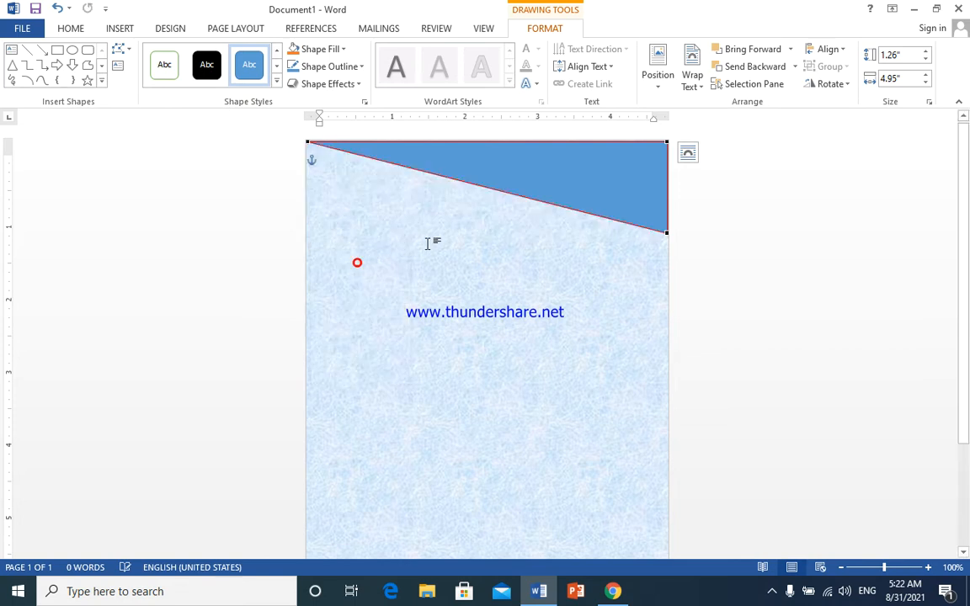
Step: Bend the triangle's diagonal edge upward near its lower-right point, and pull that point down to a shape height of about 1.47"
{"action": "left_click", "coordinate": [666, 235]}
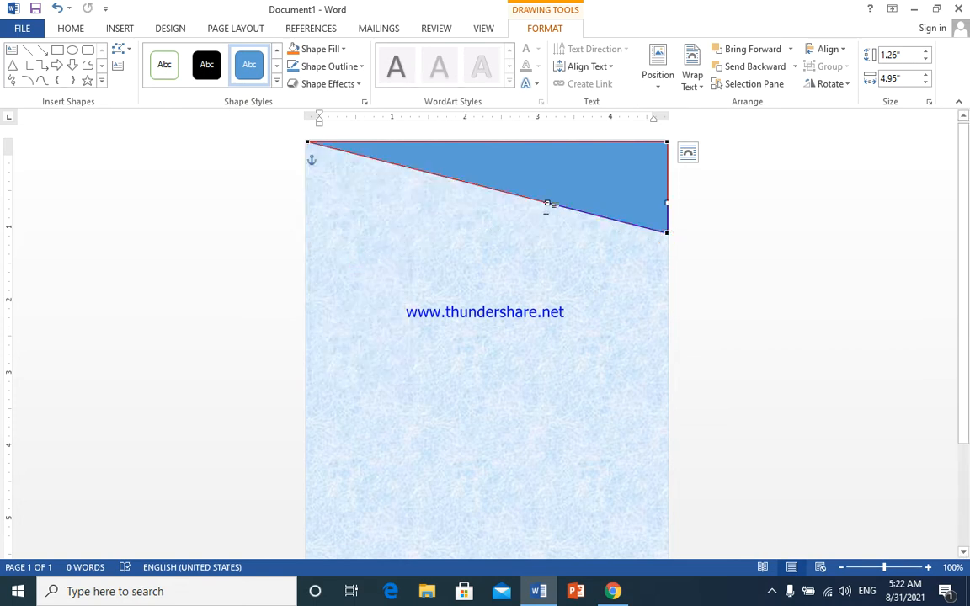
{"action": "left_click_drag", "start_coordinate": [548, 204], "coordinate": [601, 148]}
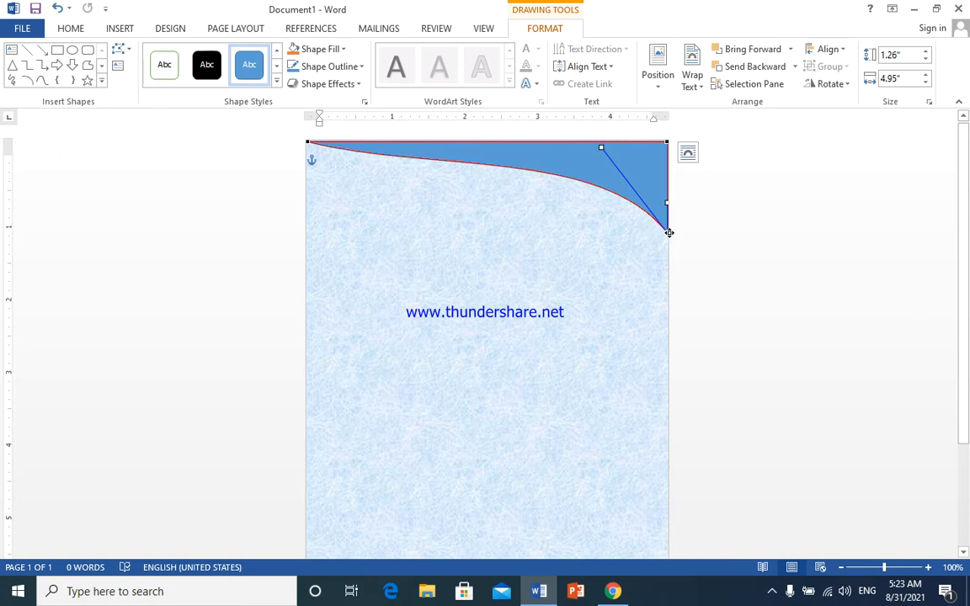
{"action": "left_click_drag", "start_coordinate": [667, 232], "coordinate": [667, 247]}
Step: Refine the curved edge by adjusting the handles of the upper-left and lower-right points into one smooth arc, and finish point editing
{"action": "left_click", "coordinate": [309, 143]}
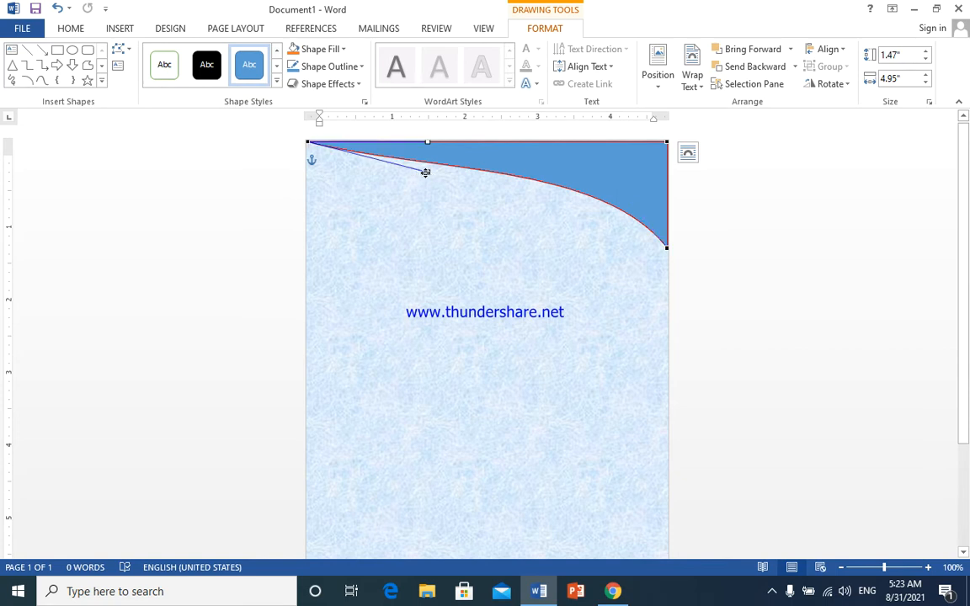
{"action": "left_click_drag", "start_coordinate": [427, 172], "coordinate": [455, 157]}
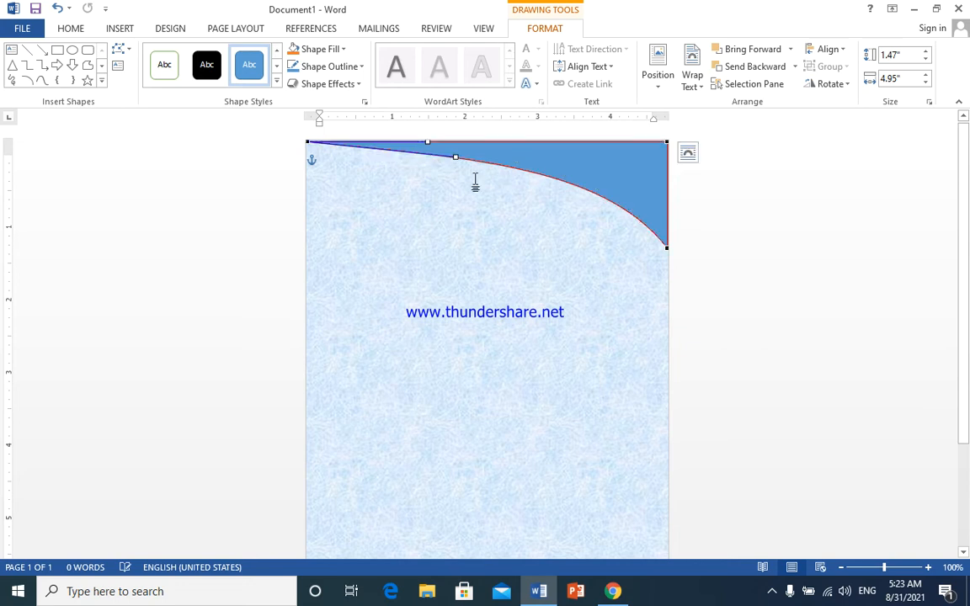
{"action": "left_click", "coordinate": [667, 247]}
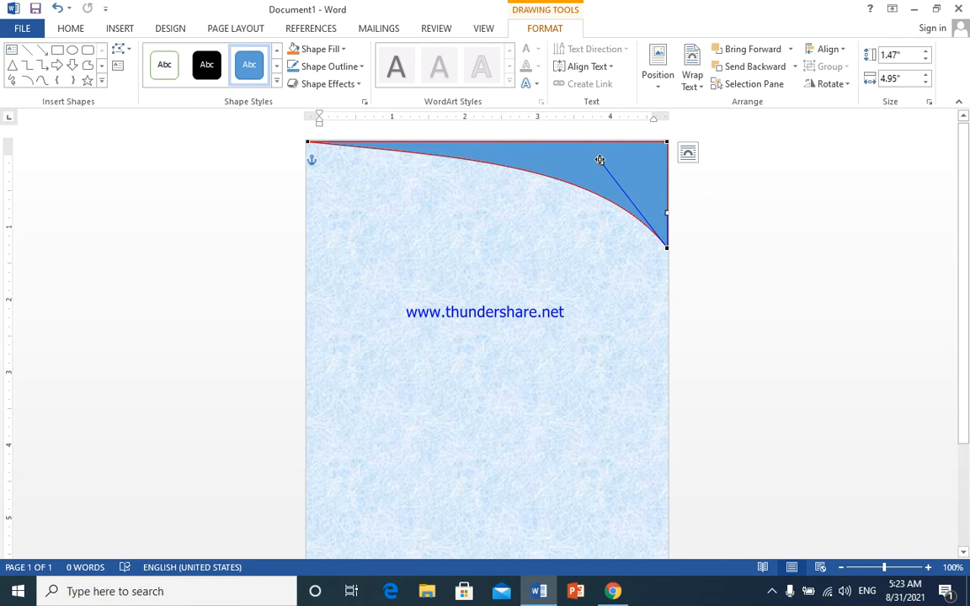
{"action": "left_click_drag", "start_coordinate": [600, 160], "coordinate": [618, 161]}
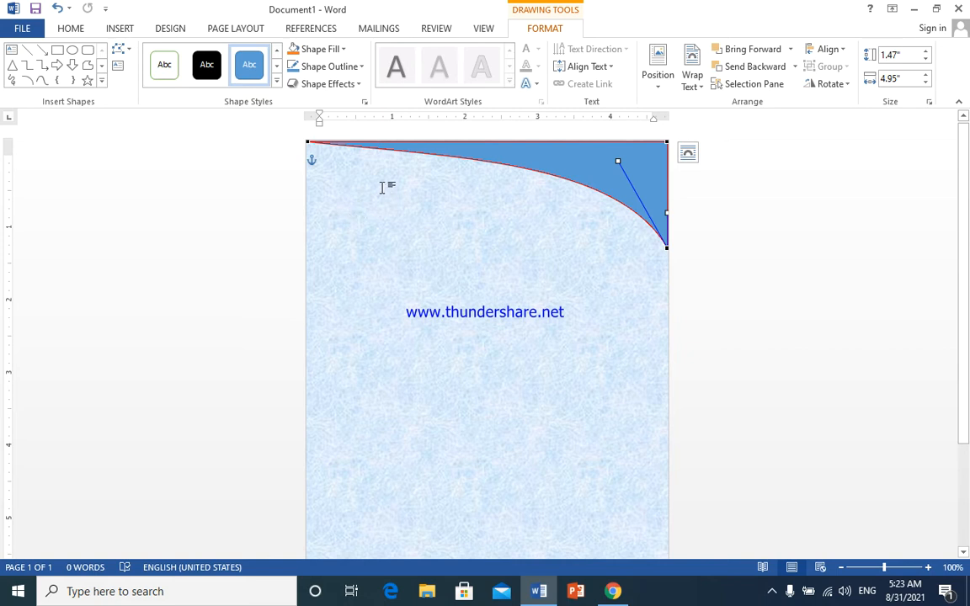
{"action": "left_click", "coordinate": [317, 143]}
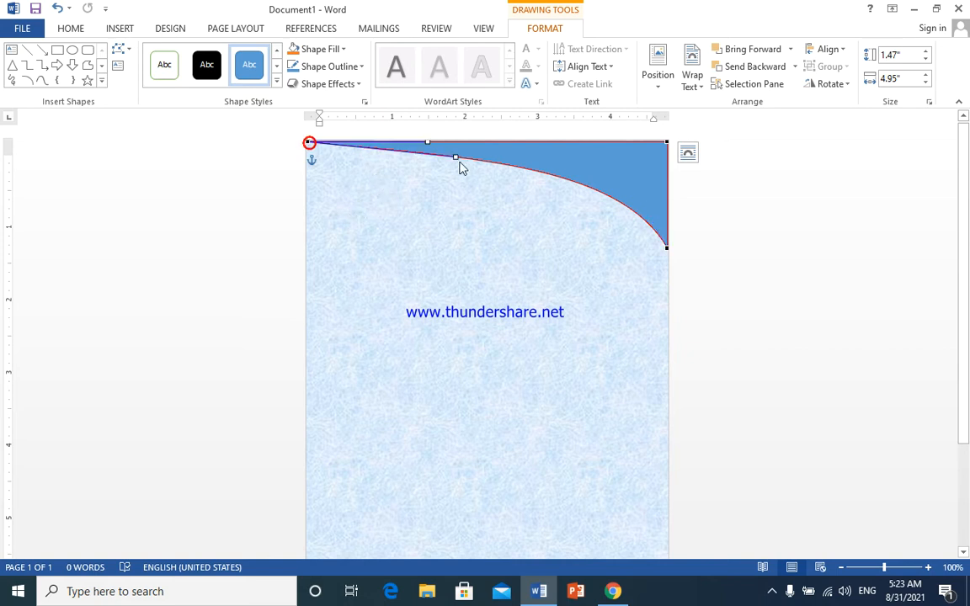
{"action": "left_click_drag", "start_coordinate": [455, 158], "coordinate": [458, 155]}
{"action": "left_click", "coordinate": [440, 228]}
Step: Duplicate the curved shape and give the copy the solid darker-blue shape style
{"action": "left_click", "coordinate": [607, 173]}
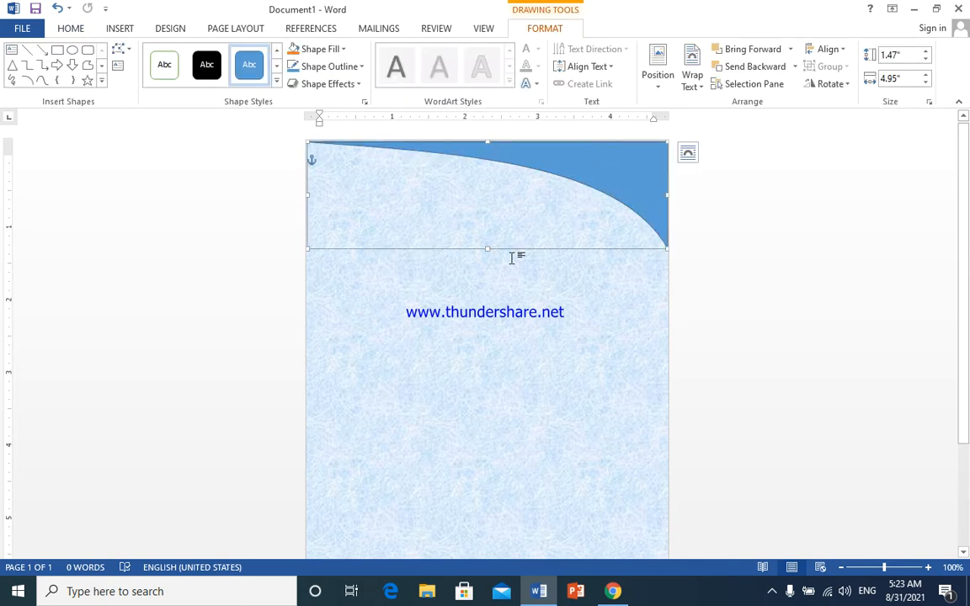
{"action": "key", "text": "ctrl+d"}
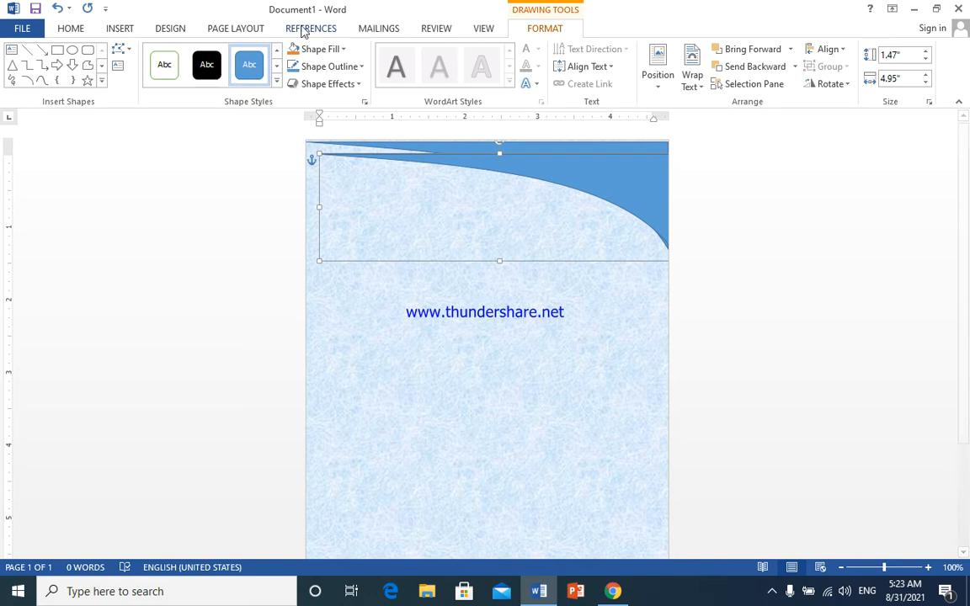
{"action": "left_click", "coordinate": [276, 80]}
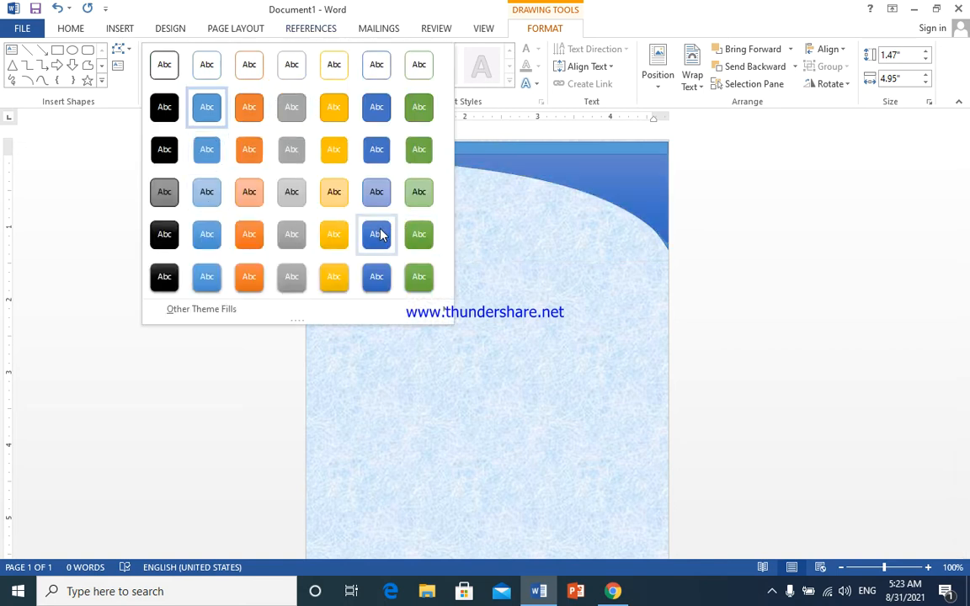
{"action": "left_click", "coordinate": [388, 117]}
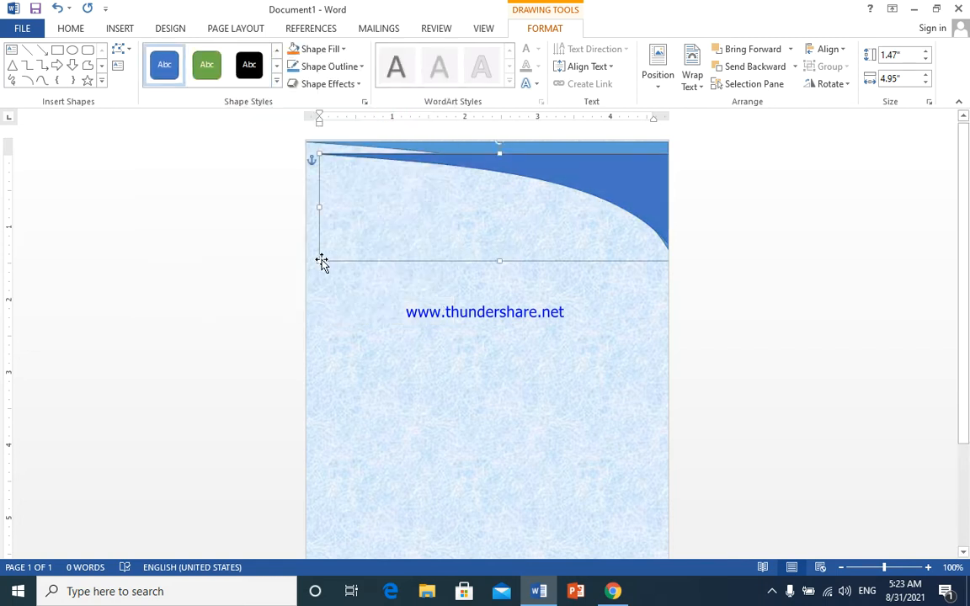
Step: Scale the darker-blue copy to about 4.56" by 1.35" and place it in the page's upper-right corner over the original shape
{"action": "left_click_drag", "start_coordinate": [320, 260], "coordinate": [355, 251]}
{"action": "left_click_drag", "start_coordinate": [462, 248], "coordinate": [456, 233]}
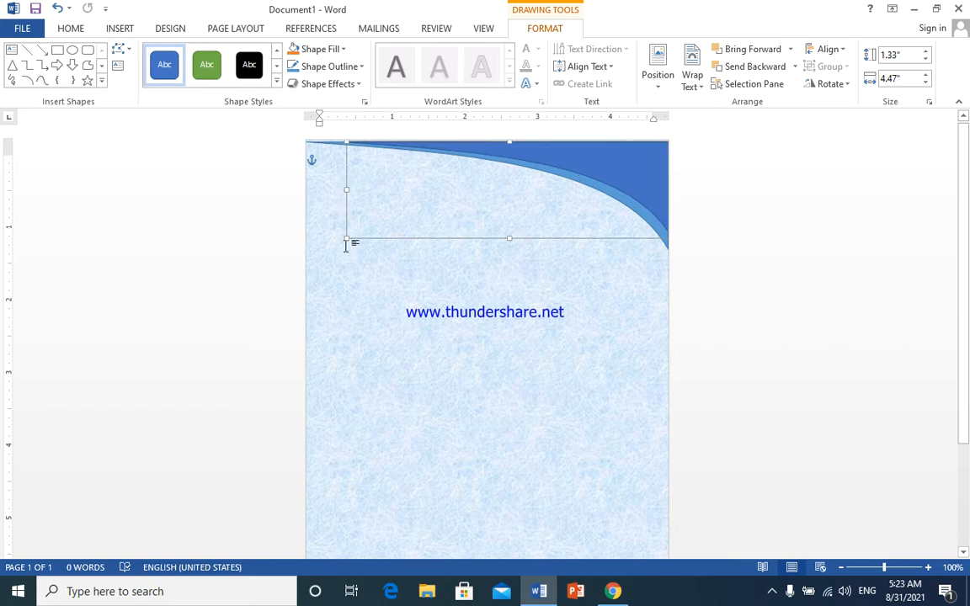
{"action": "left_click_drag", "start_coordinate": [348, 239], "coordinate": [341, 240]}
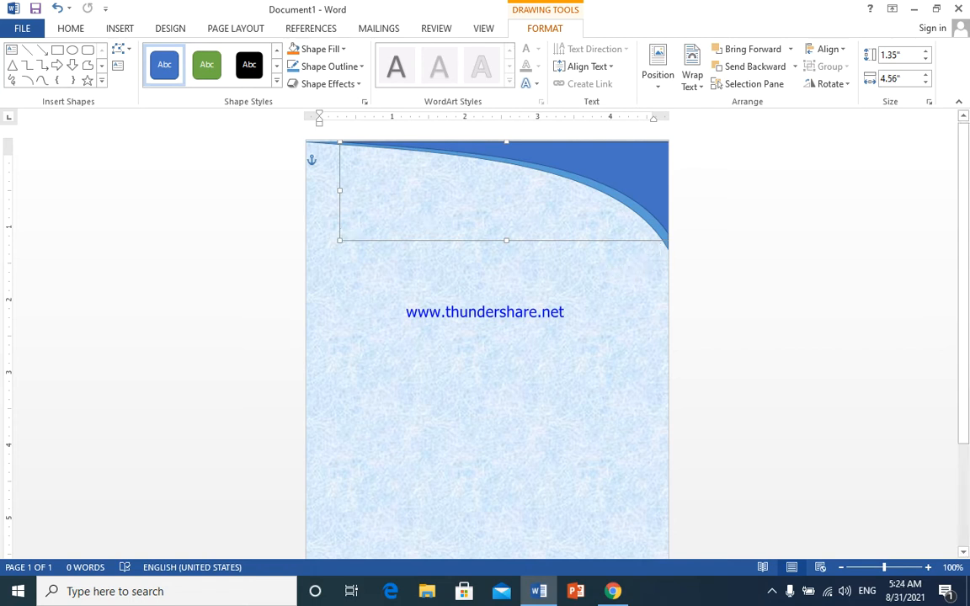
Step: Select the lighter-blue curved shape behind the copy and switch its solid fill to a gradient fill
{"action": "left_click", "coordinate": [621, 272]}
{"action": "left_click", "coordinate": [655, 233]}
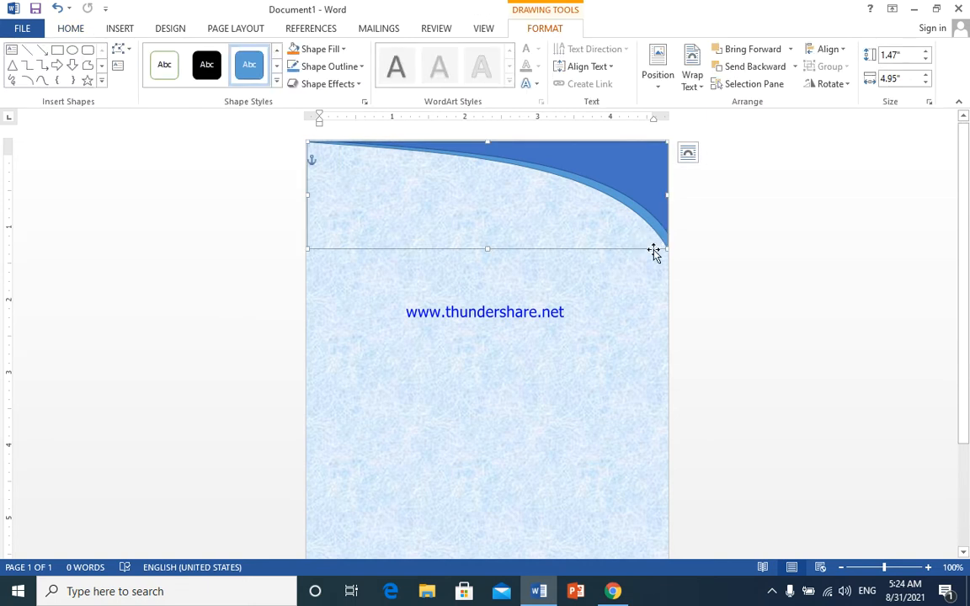
{"action": "left_click", "coordinate": [656, 232]}
{"action": "left_click", "coordinate": [344, 49]}
{"action": "mouse_move", "coordinate": [400, 238]}
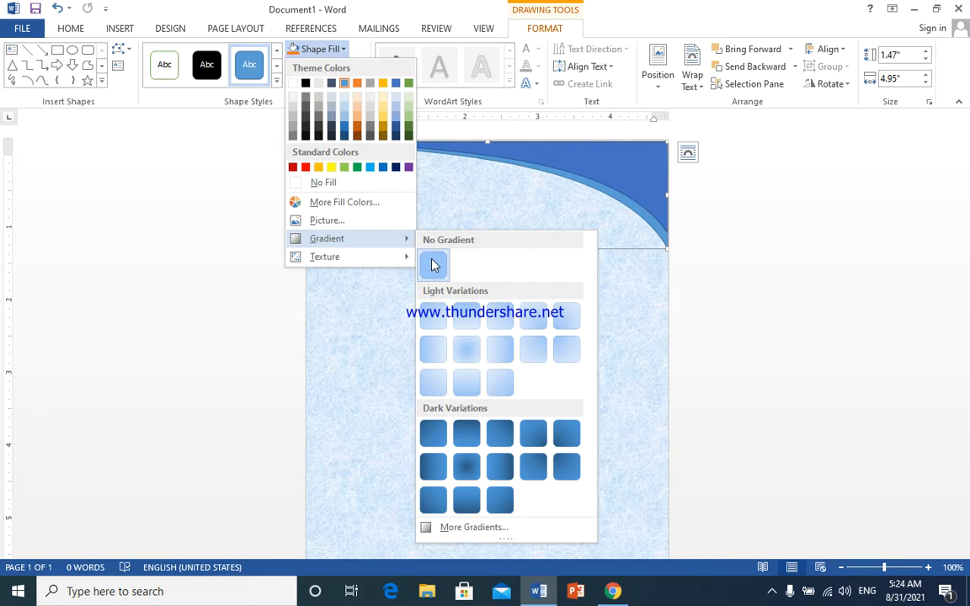
{"action": "left_click", "coordinate": [515, 528]}
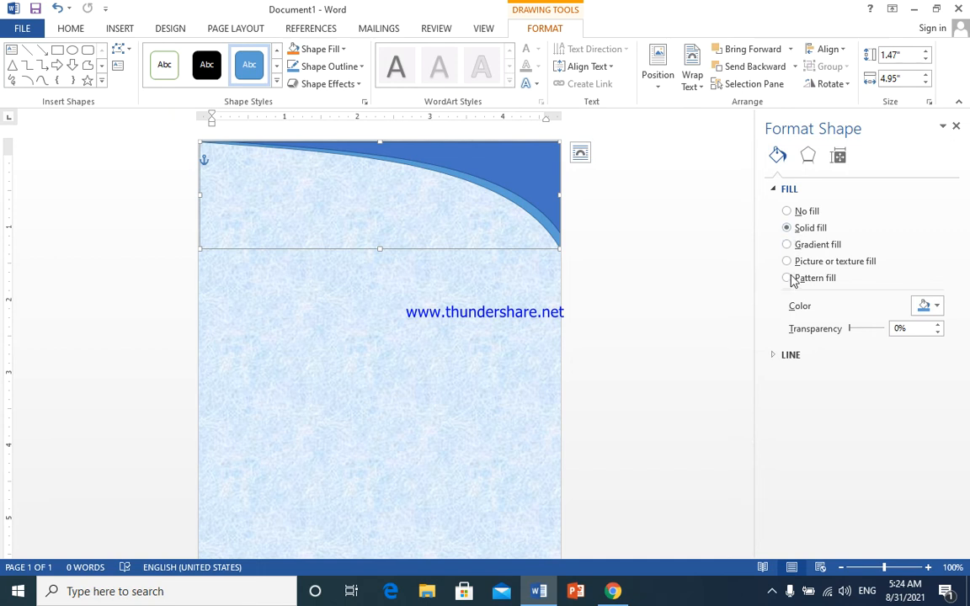
{"action": "left_click", "coordinate": [787, 246]}
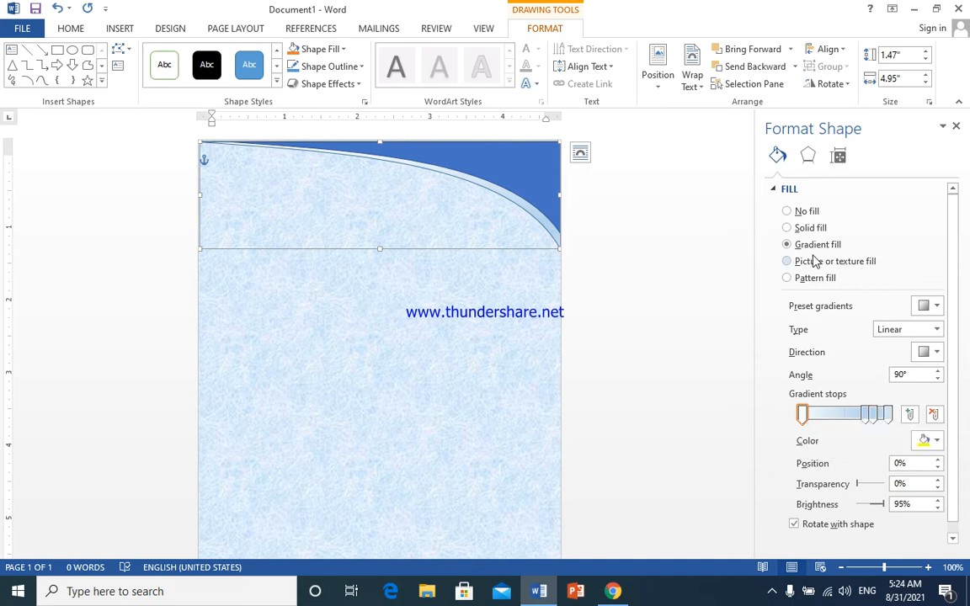
Step: Recolor the 74% gradient stop dark gray with -50% brightness, shift it toward the gradient's start, and move the first stop to about 9%
{"action": "left_click", "coordinate": [867, 417]}
{"action": "left_click", "coordinate": [935, 440]}
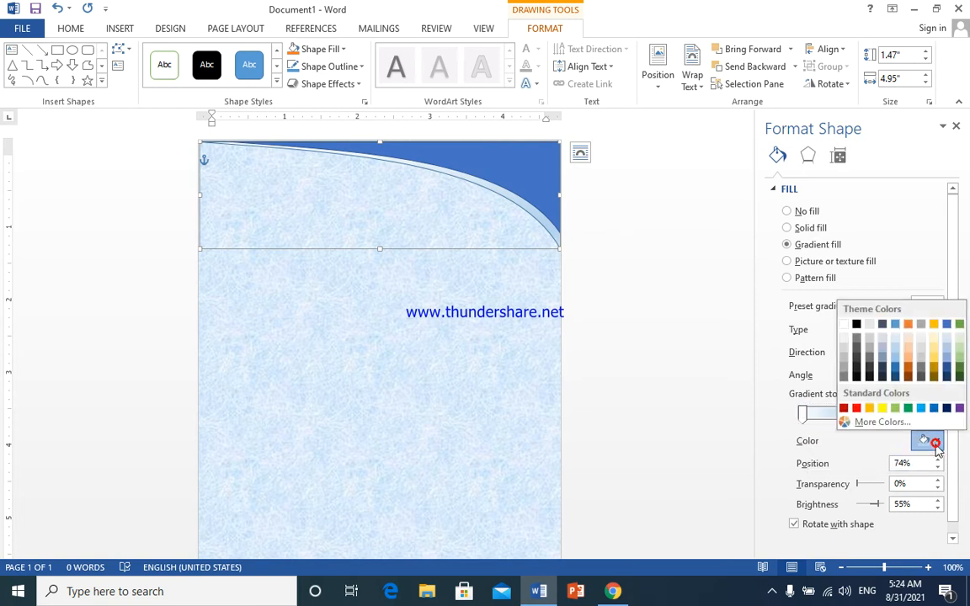
{"action": "left_click", "coordinate": [868, 360]}
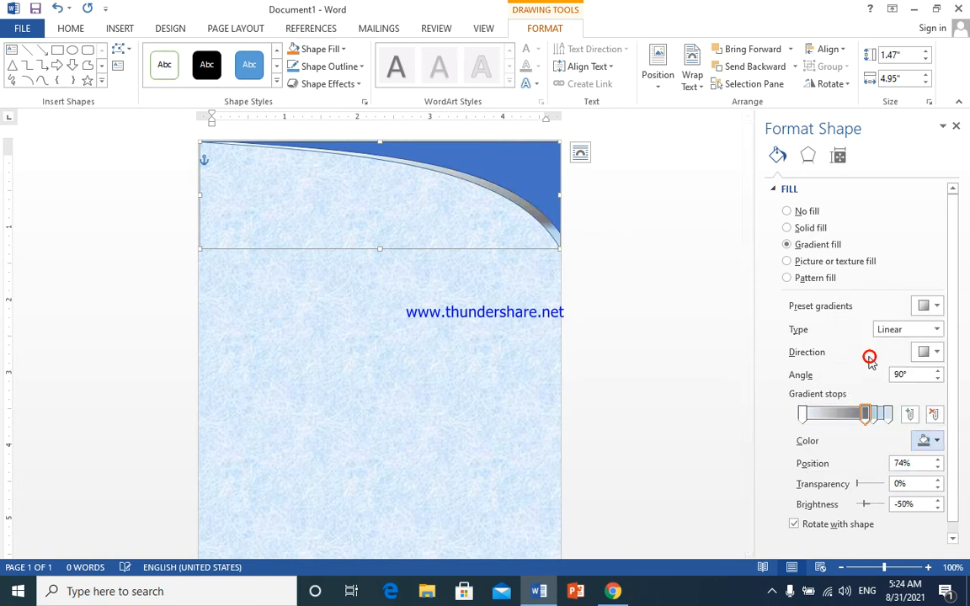
{"action": "left_click", "coordinate": [865, 416]}
{"action": "left_click_drag", "start_coordinate": [865, 422], "coordinate": [825, 421]}
{"action": "left_click", "coordinate": [806, 416]}
{"action": "left_click_drag", "start_coordinate": [811, 418], "coordinate": [814, 421]}
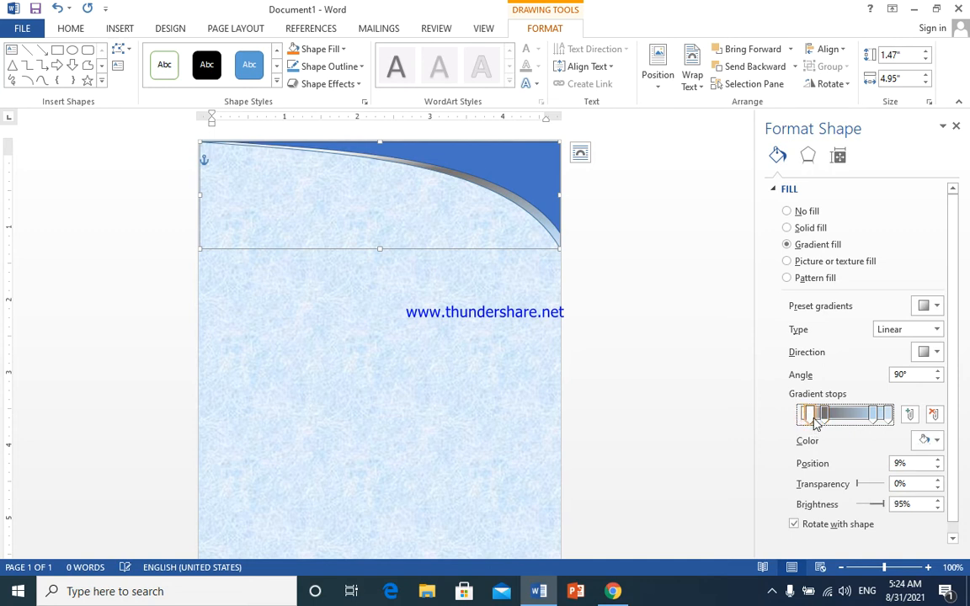
Step: Recolor the 83% gradient stop blue with -25% brightness and move it to about 71%
{"action": "left_click", "coordinate": [875, 417]}
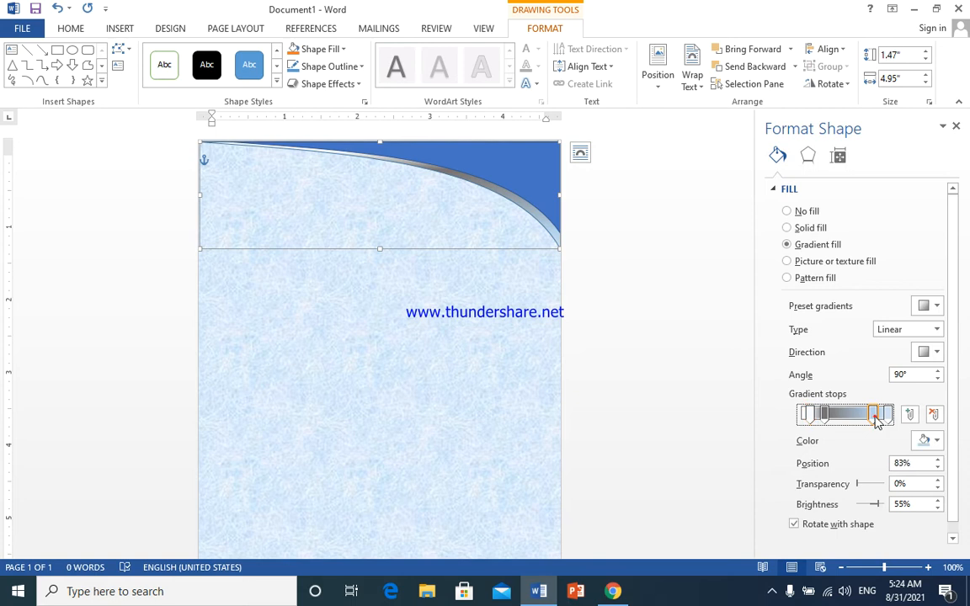
{"action": "left_click", "coordinate": [936, 442]}
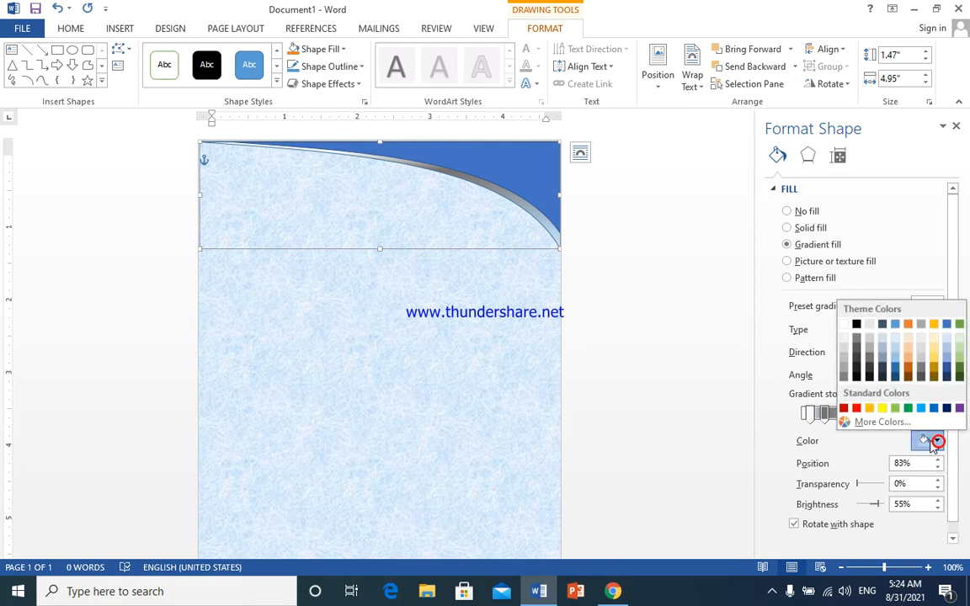
{"action": "left_click", "coordinate": [896, 358]}
{"action": "left_click_drag", "start_coordinate": [874, 414], "coordinate": [859, 417]}
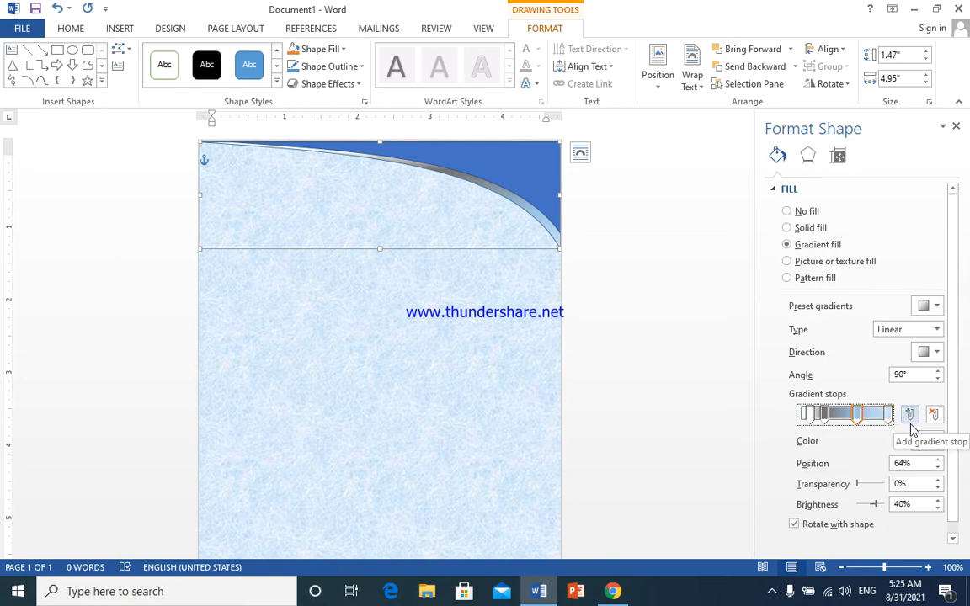
{"action": "left_click", "coordinate": [934, 440]}
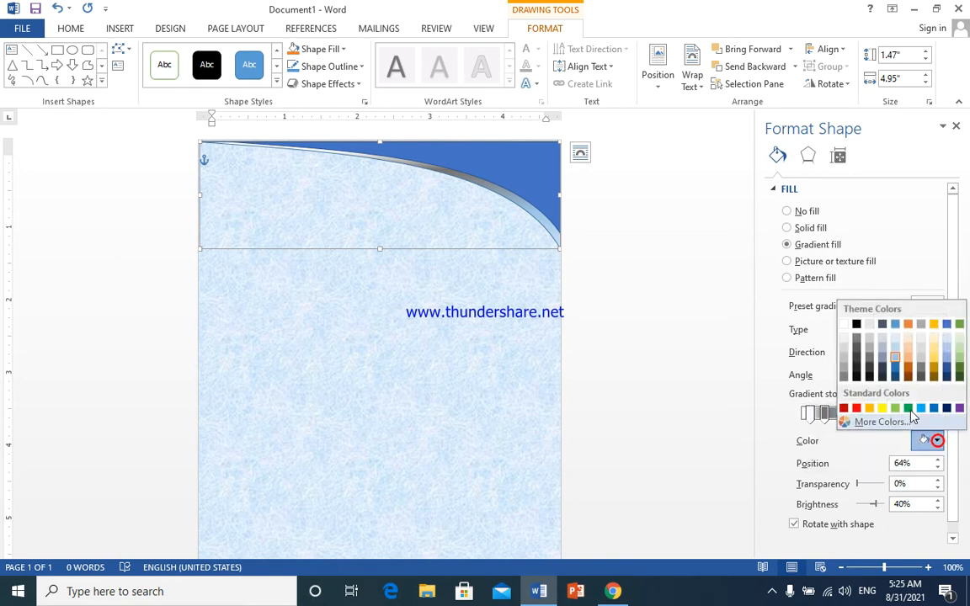
{"action": "left_click", "coordinate": [895, 370]}
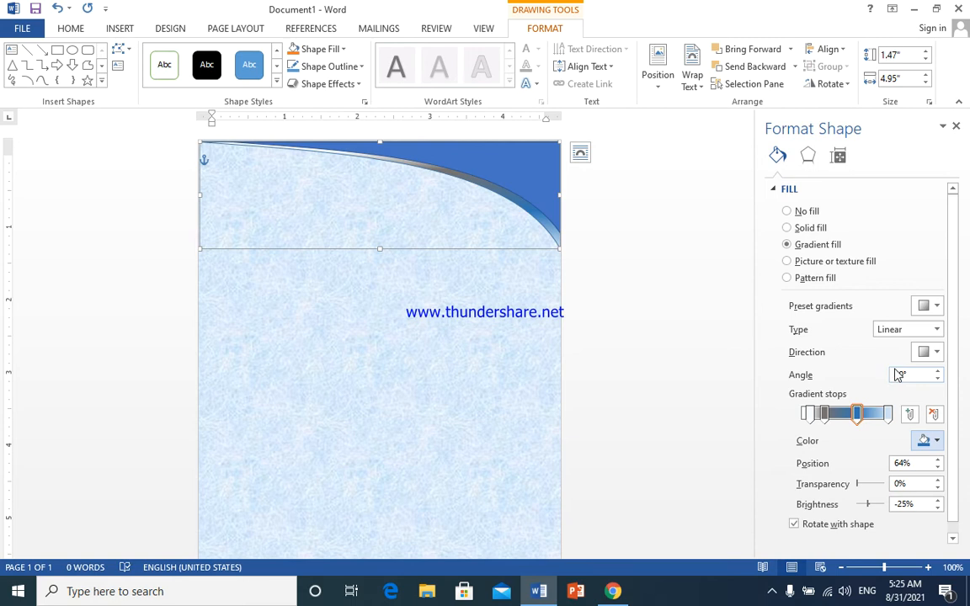
{"action": "left_click_drag", "start_coordinate": [859, 417], "coordinate": [869, 419]}
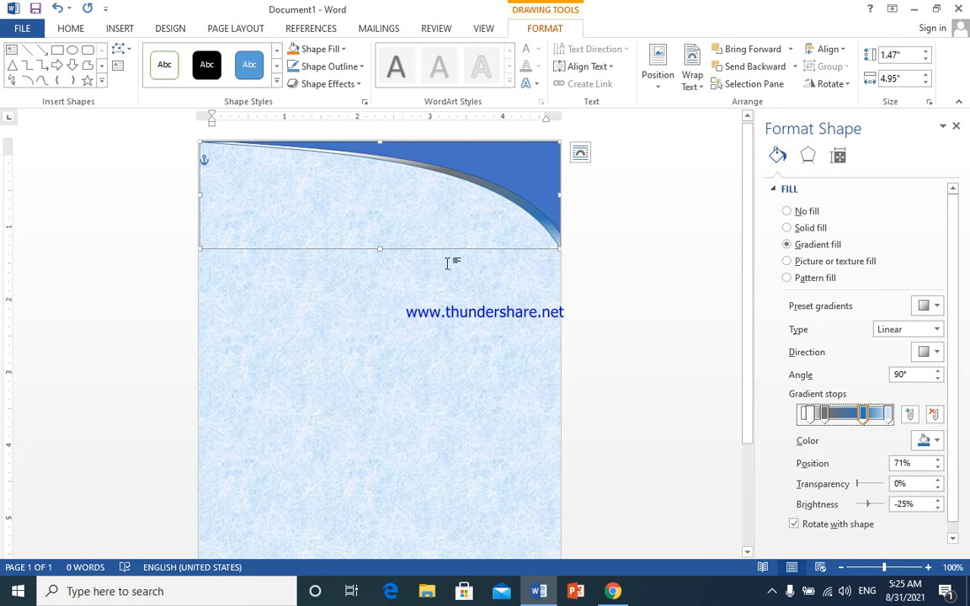
Step: Fine-tune the gradient stops, moving the near-white one to about 4%, the gray one slightly back and the blue one to about 56%
{"action": "left_click", "coordinate": [811, 416]}
{"action": "left_click_drag", "start_coordinate": [811, 418], "coordinate": [806, 421]}
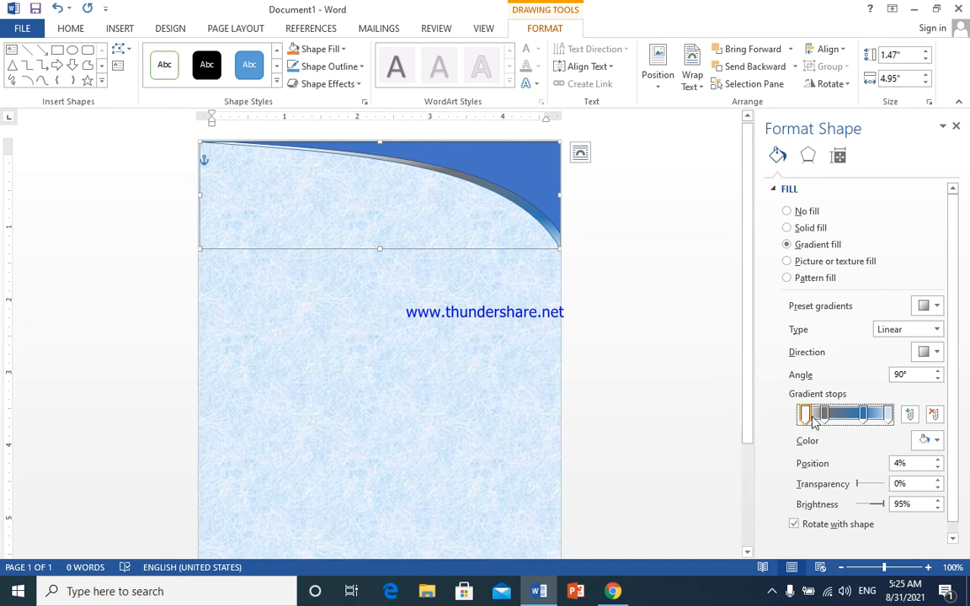
{"action": "left_click", "coordinate": [824, 416]}
{"action": "left_click_drag", "start_coordinate": [827, 421], "coordinate": [850, 425]}
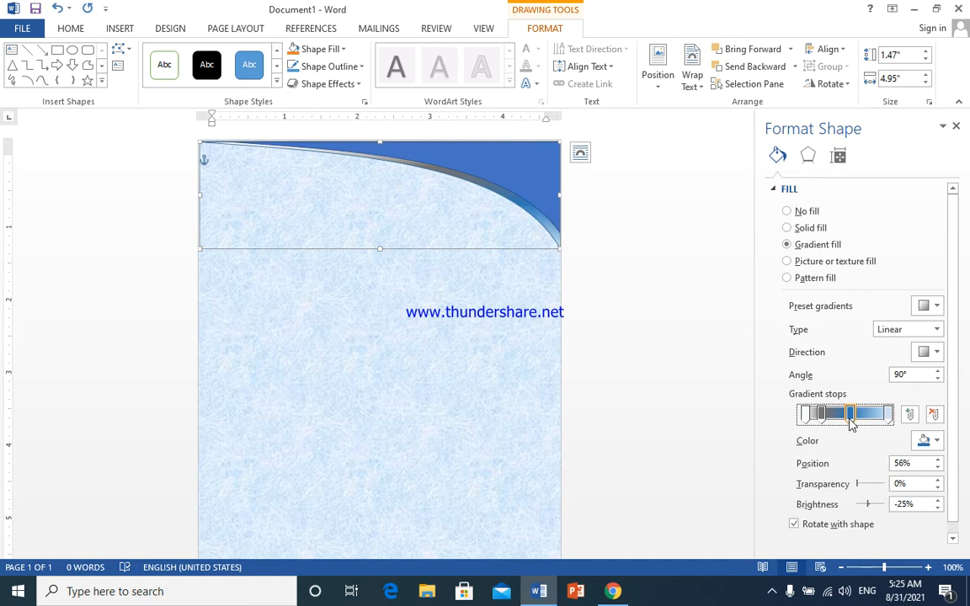
{"action": "left_click_drag", "start_coordinate": [851, 426], "coordinate": [848, 425]}
{"action": "left_click", "coordinate": [957, 126]}
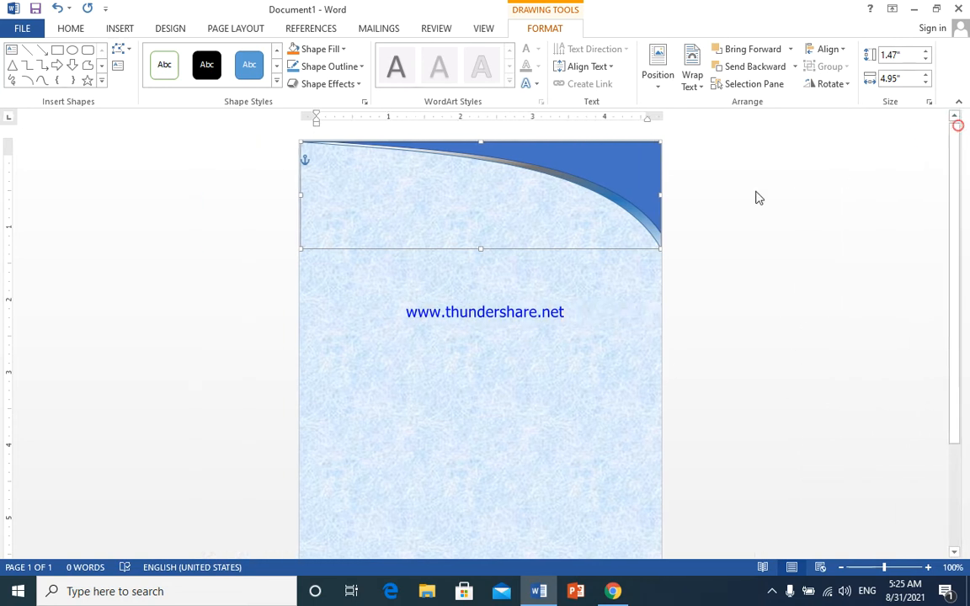
Step: Remove the outline from the gradient-filled curved shape
{"action": "left_click", "coordinate": [362, 67]}
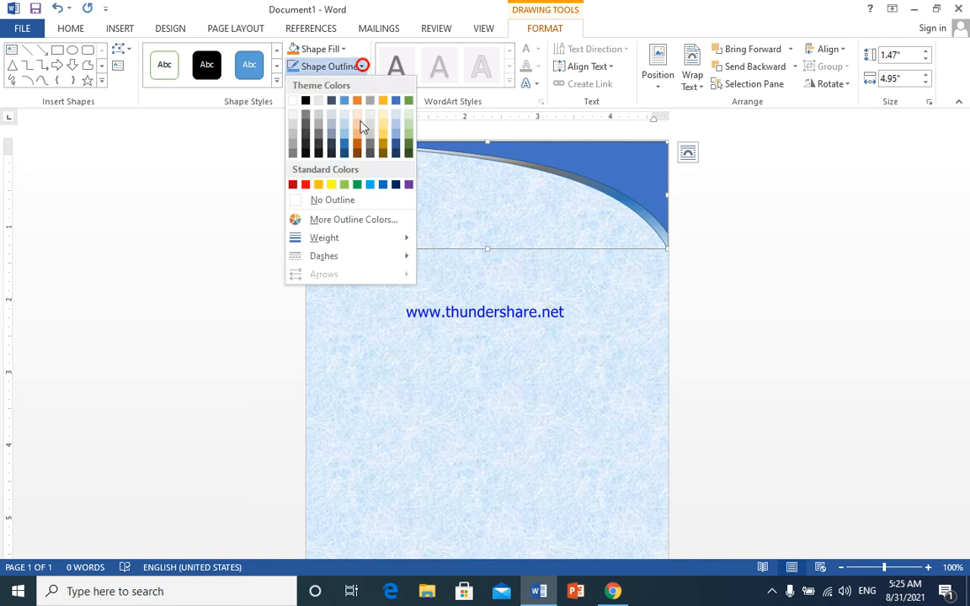
{"action": "left_click", "coordinate": [345, 202]}
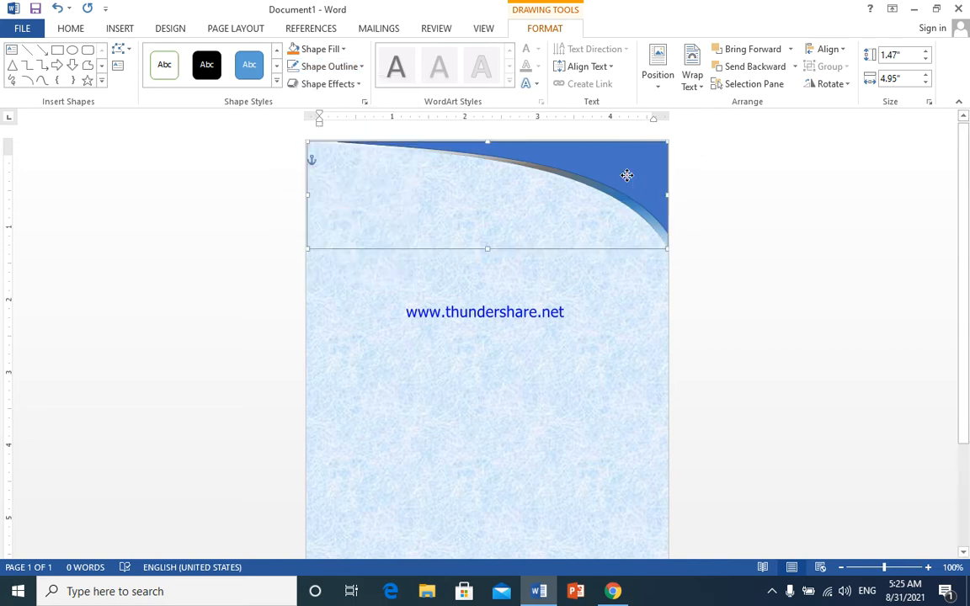
Step: Remove the outline from the solid blue curved shape in the page's upper corner
{"action": "left_click", "coordinate": [627, 182]}
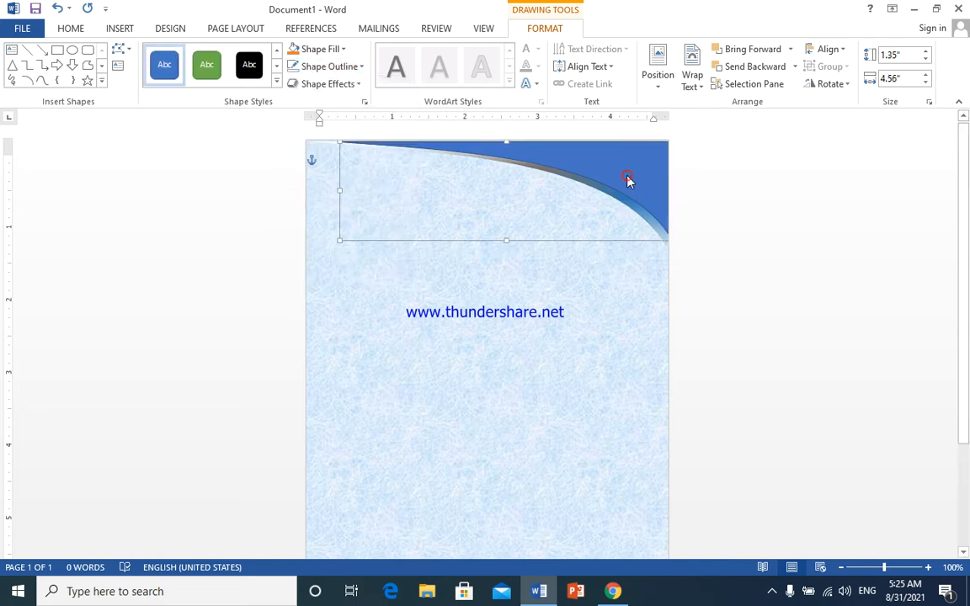
{"action": "left_click", "coordinate": [361, 67]}
{"action": "left_click", "coordinate": [344, 204]}
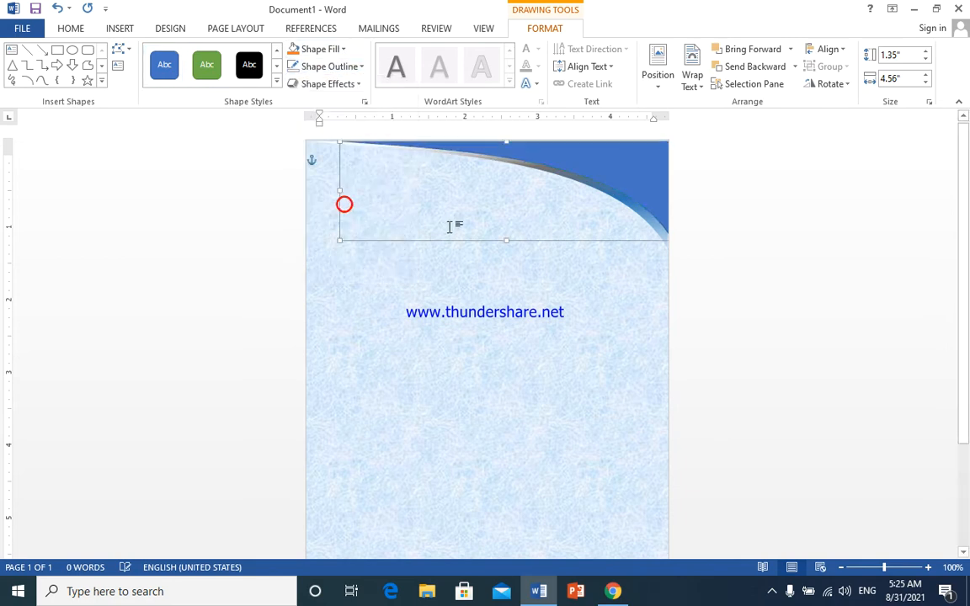
{"action": "left_click", "coordinate": [472, 299]}
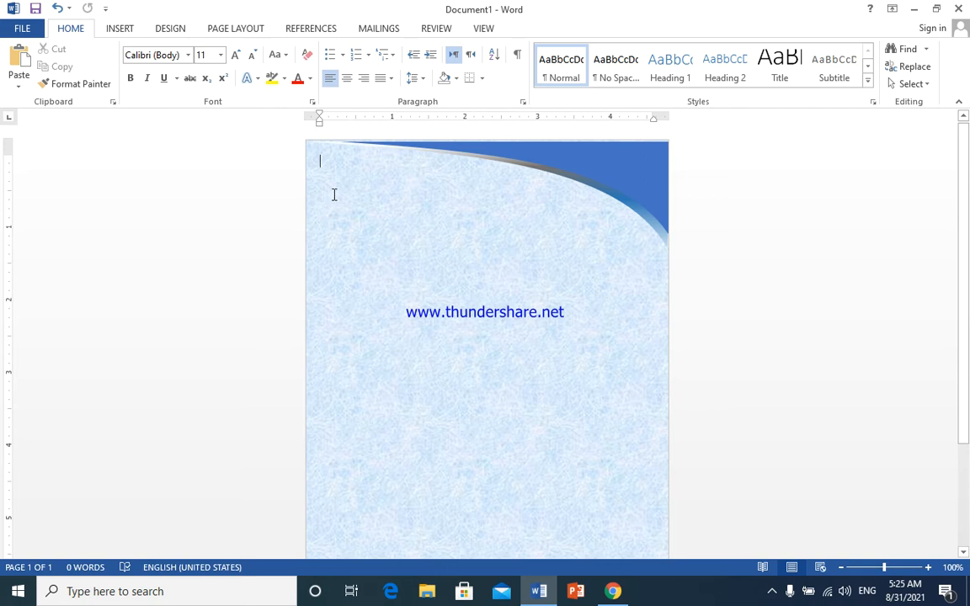
Step: Insert a light orange WordArt with an orange outline on the page and enter "New Age" as its text
{"action": "left_click", "coordinate": [120, 27]}
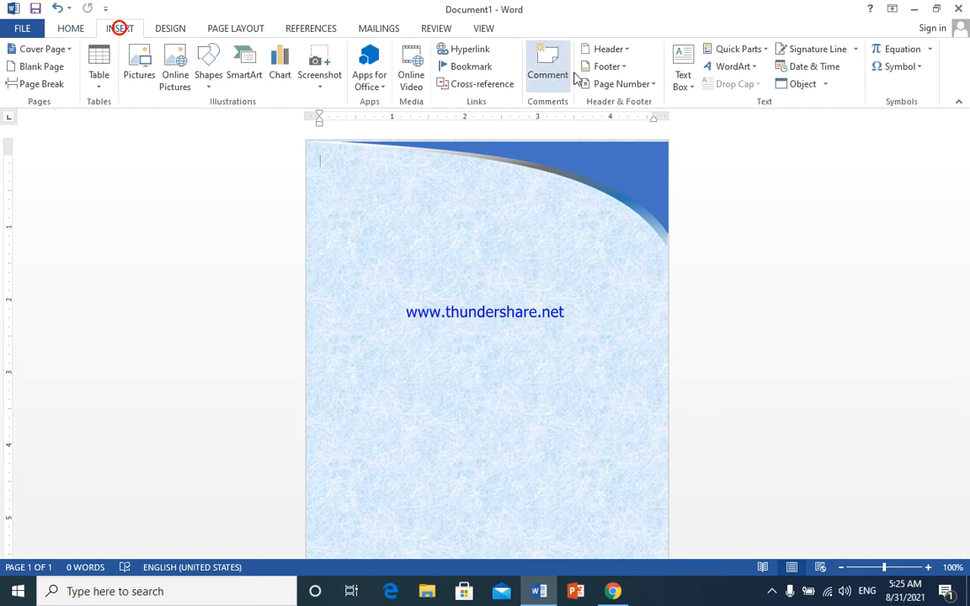
{"action": "left_click", "coordinate": [735, 66]}
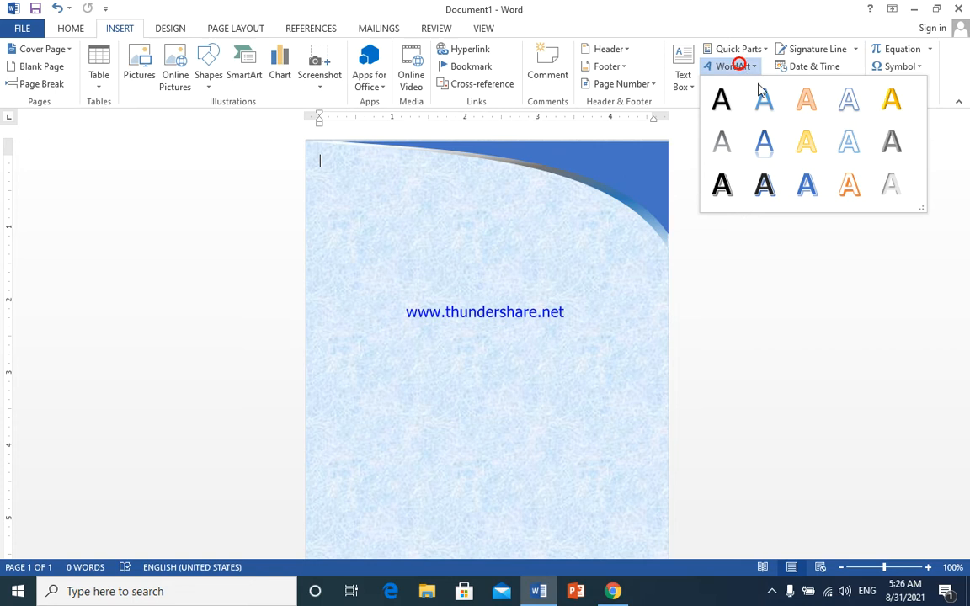
{"action": "left_click", "coordinate": [795, 108]}
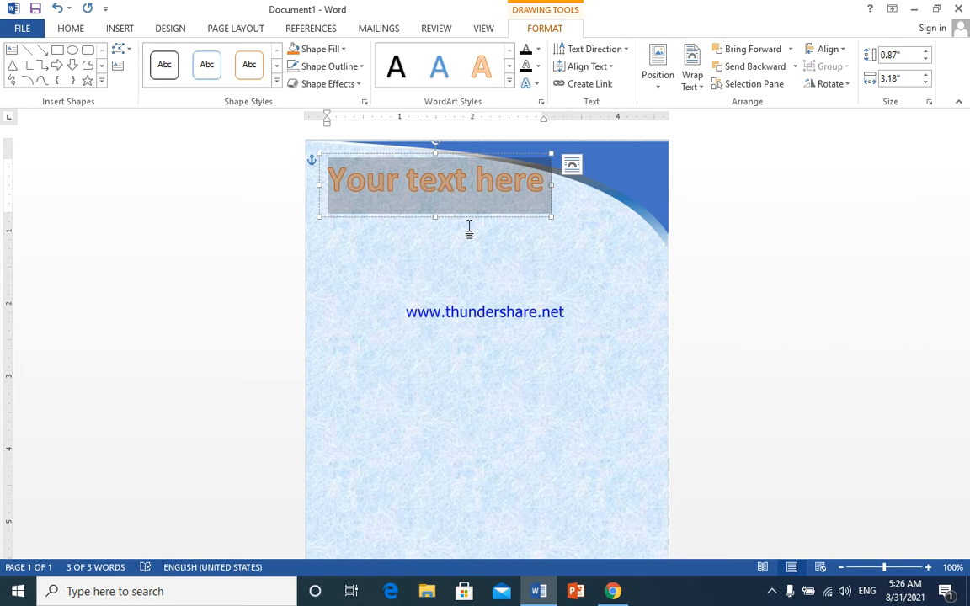
{"action": "type", "text": "New"}
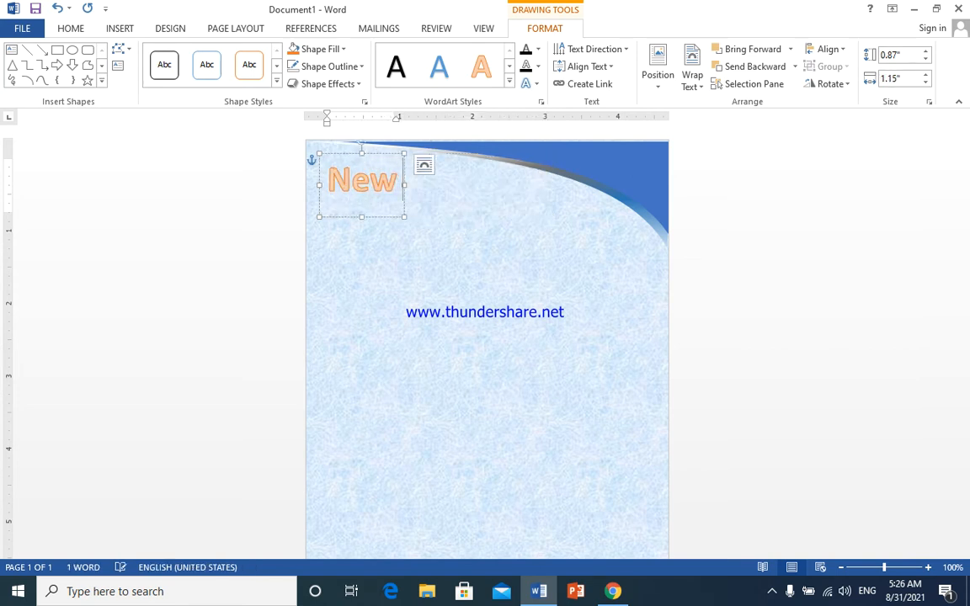
{"action": "type", "text": " age"}
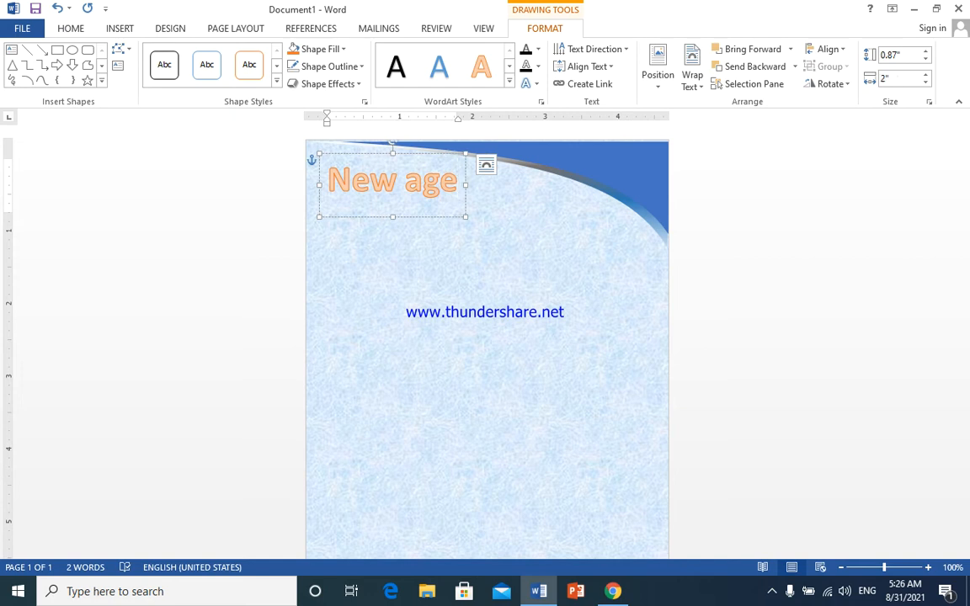
{"action": "key", "text": "BackSpace"}
{"action": "key", "text": "BackSpace"}
{"action": "key", "text": "BackSpace"}
{"action": "key", "text": "BackSpace"}
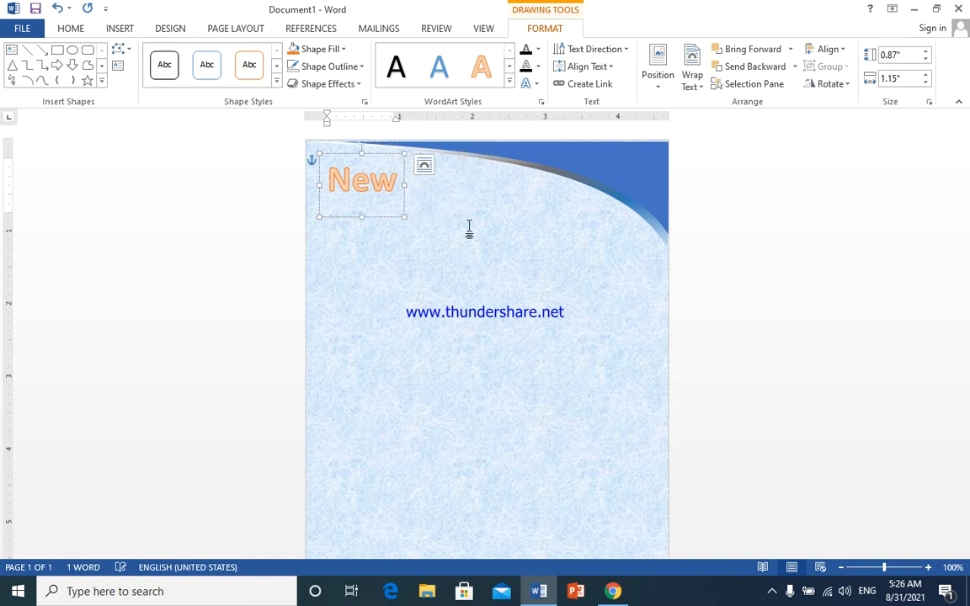
{"action": "type", "text": "Age"}
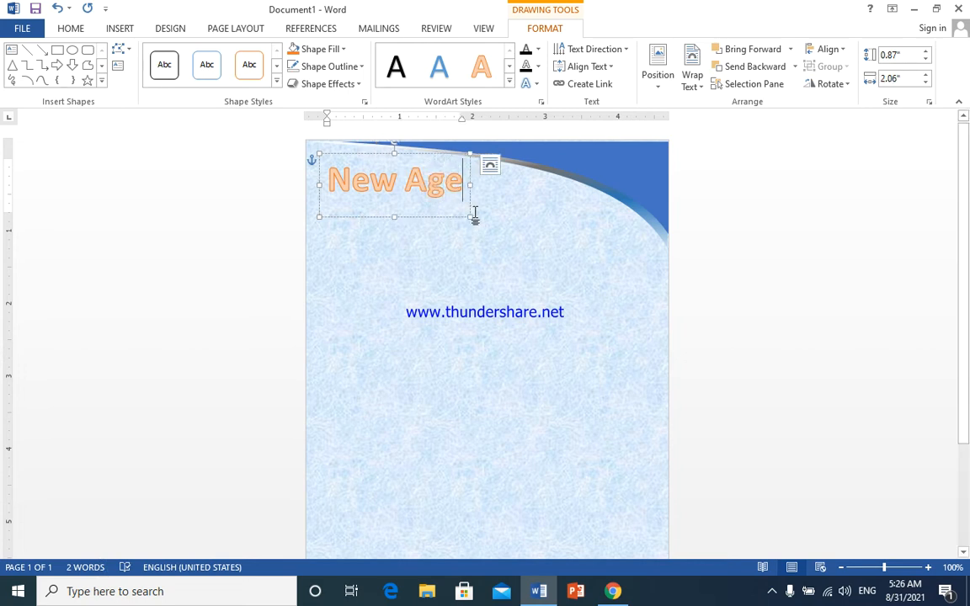
Step: Give the "New Age" WordArt text a black fill and a dark gold outline
{"action": "key", "text": "ctrl+a"}
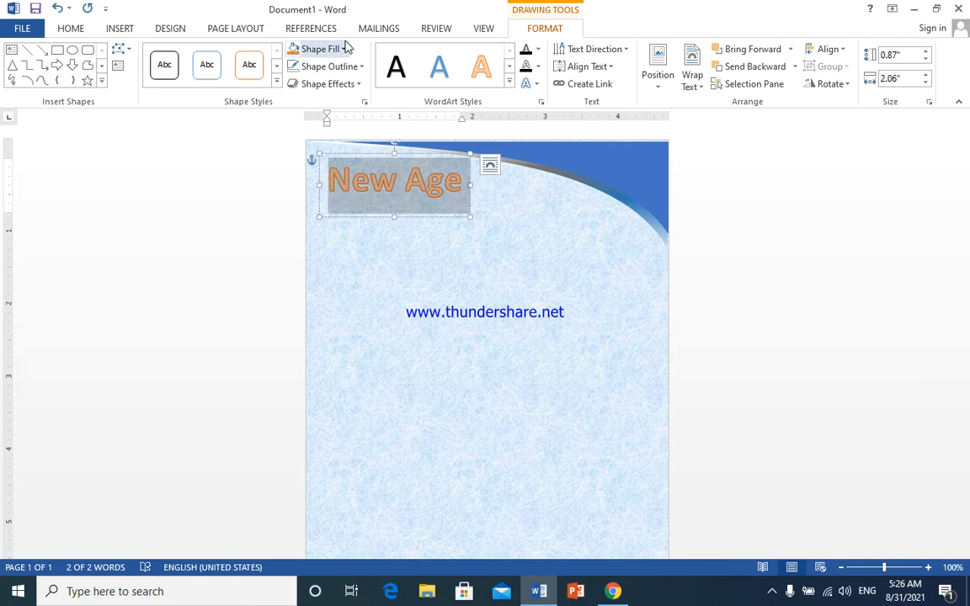
{"action": "left_click", "coordinate": [539, 49]}
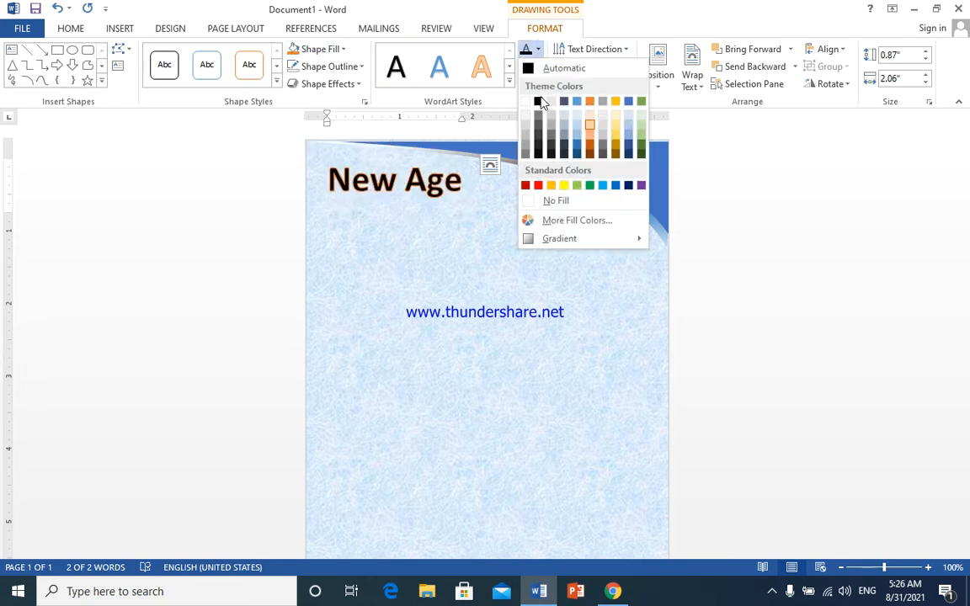
{"action": "left_click", "coordinate": [540, 103]}
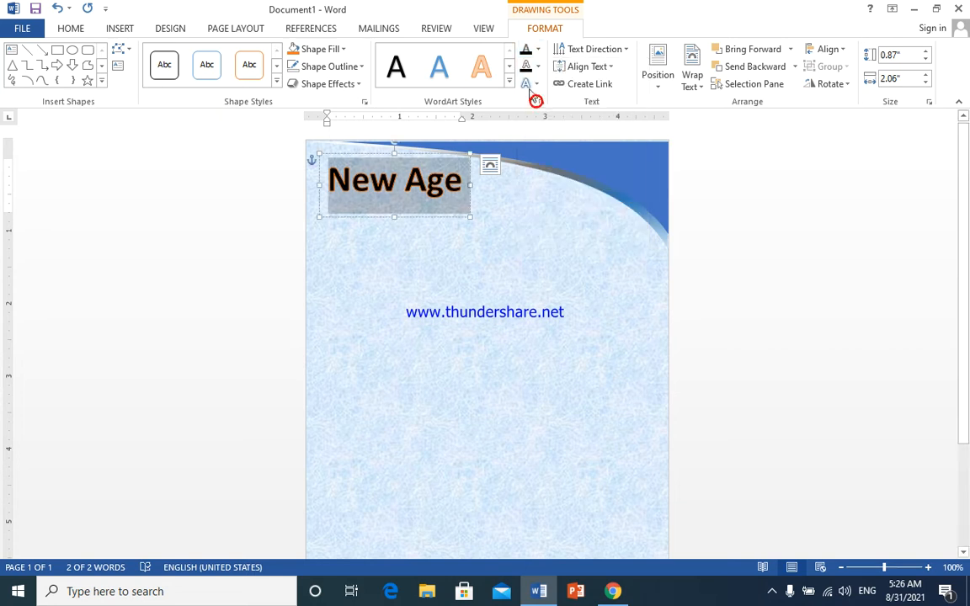
{"action": "left_click", "coordinate": [539, 71]}
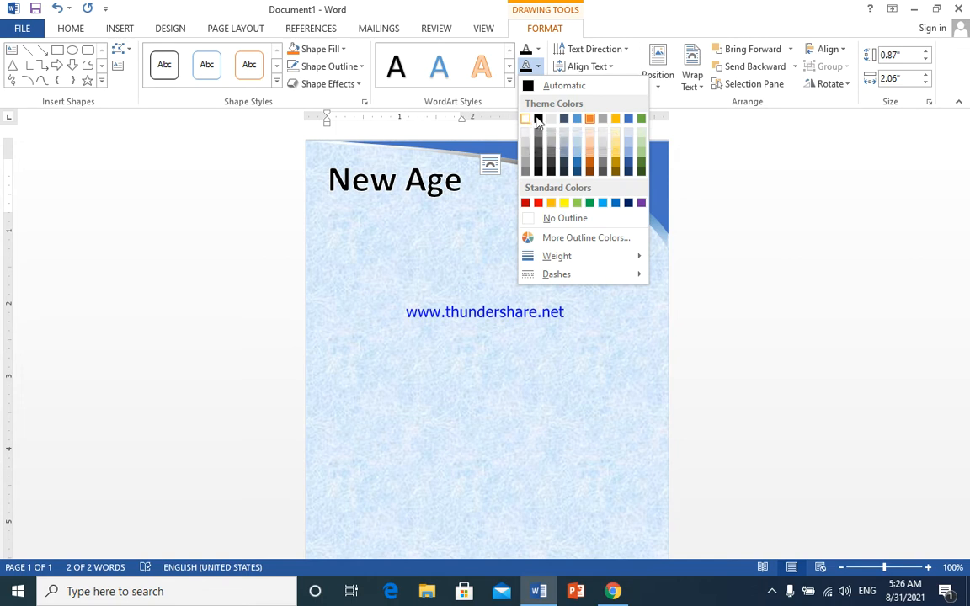
{"action": "left_click", "coordinate": [618, 176]}
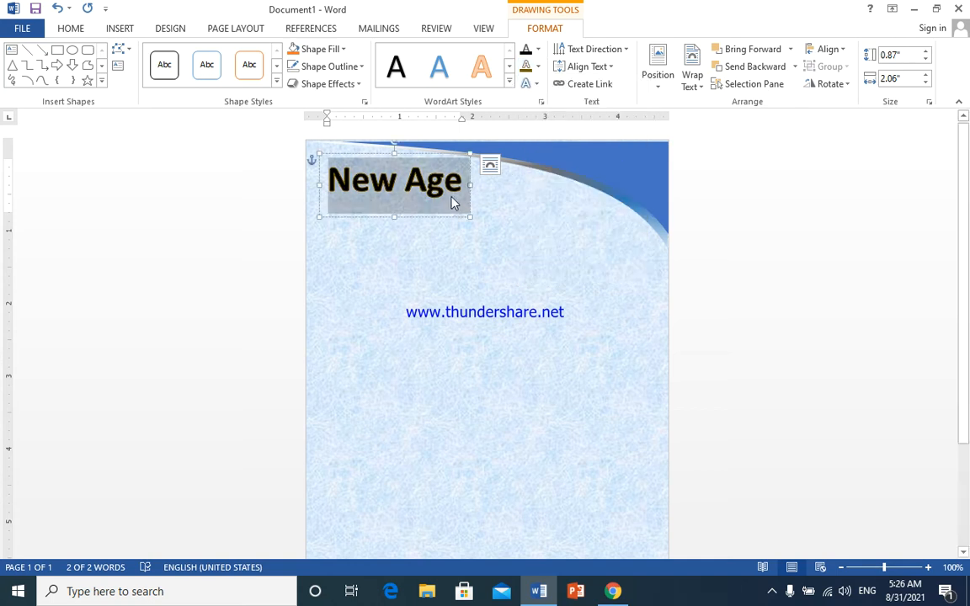
Step: Resize the "New Age" box to about 0.93" by 2.12" and nudge it slightly down and toward the page's left edge
{"action": "left_click_drag", "start_coordinate": [423, 156], "coordinate": [420, 156]}
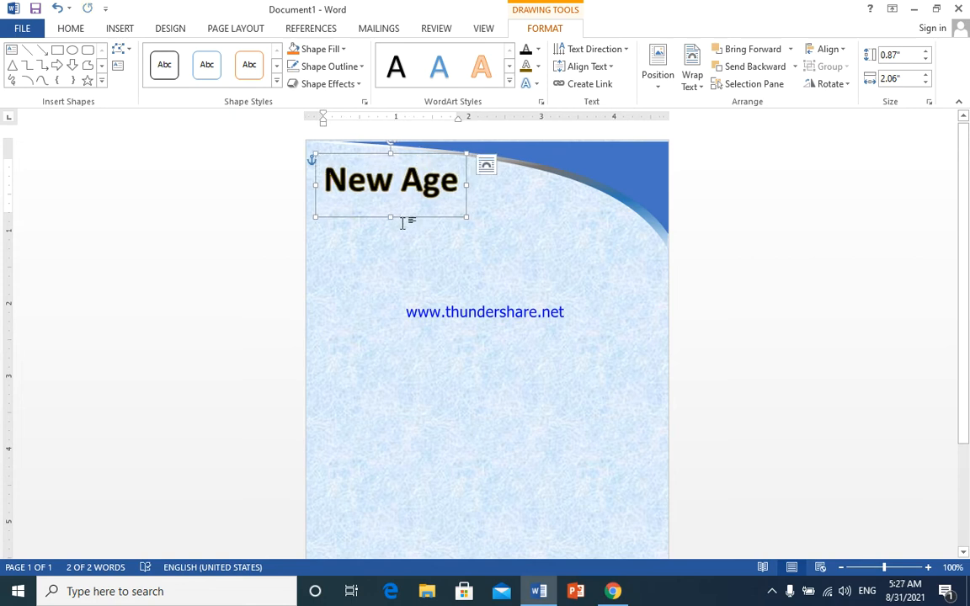
{"action": "mouse_move", "coordinate": [389, 217]}
{"action": "left_mouse_down"}
{"action": "mouse_move", "coordinate": [390, 230]}
{"action": "mouse_move", "coordinate": [390, 221]}
{"action": "left_mouse_up"}
{"action": "left_click_drag", "start_coordinate": [460, 190], "coordinate": [470, 187]}
{"action": "left_click", "coordinate": [391, 219]}
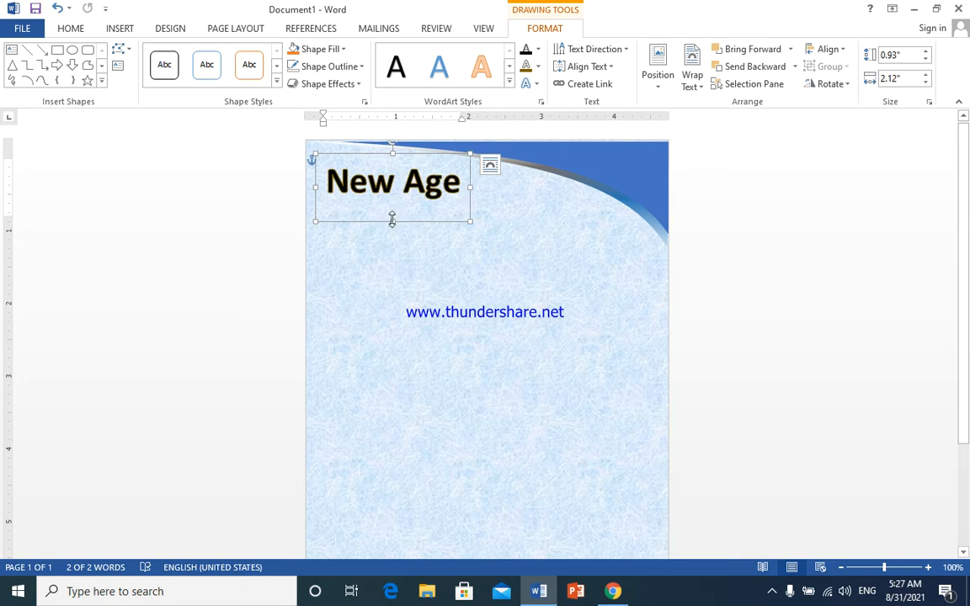
{"action": "key", "text": "Down"}
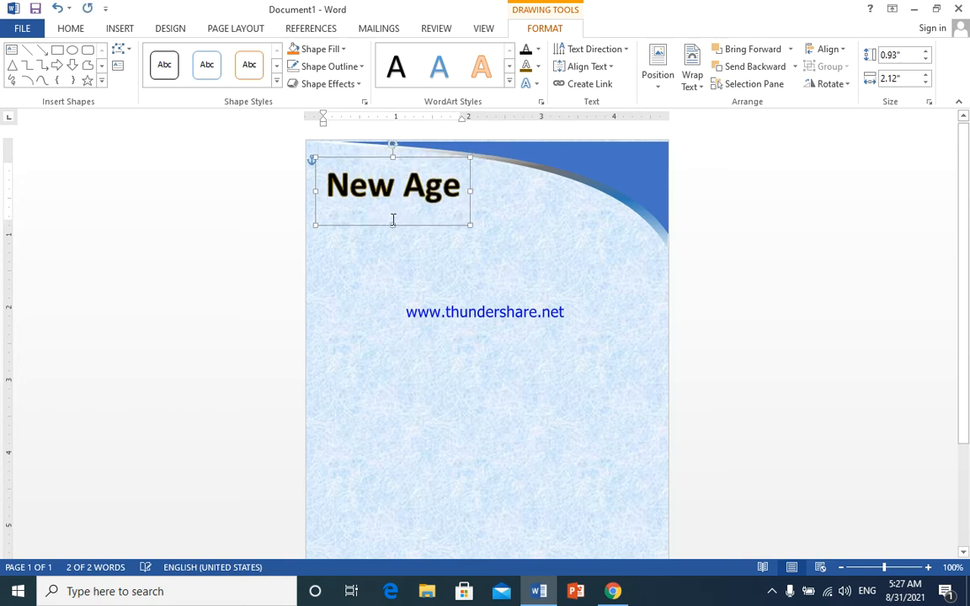
{"action": "key", "text": "ctrl+Left"}
{"action": "key", "text": "ctrl+Left"}
{"action": "key", "text": "ctrl+Left"}
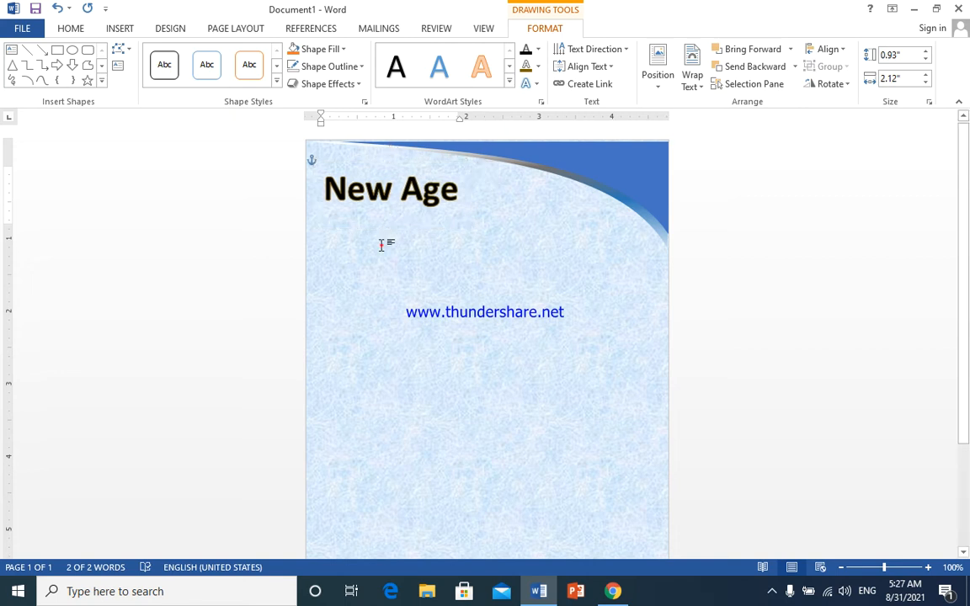
{"action": "left_click", "coordinate": [382, 244]}
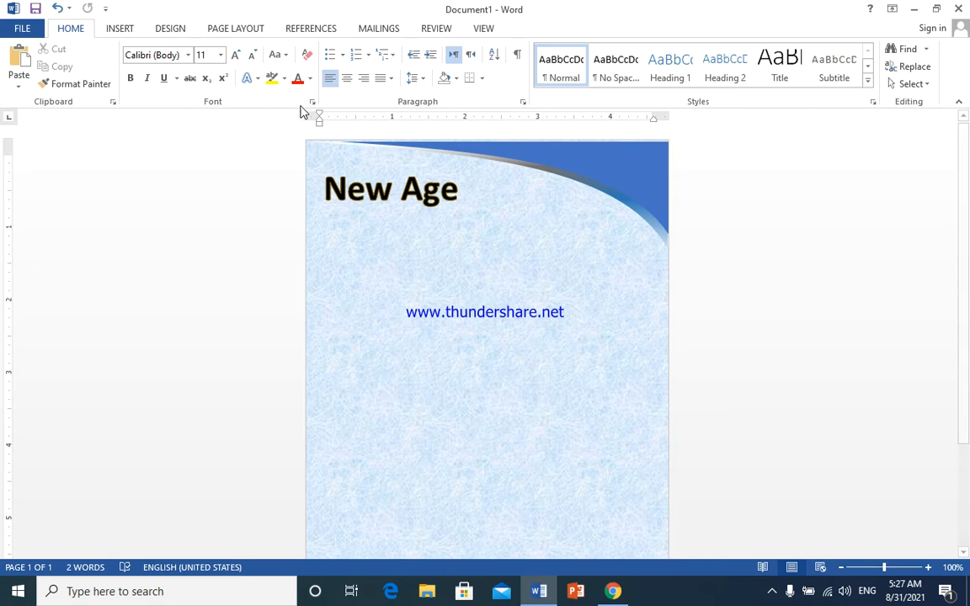
{"action": "left_click", "coordinate": [118, 29]}
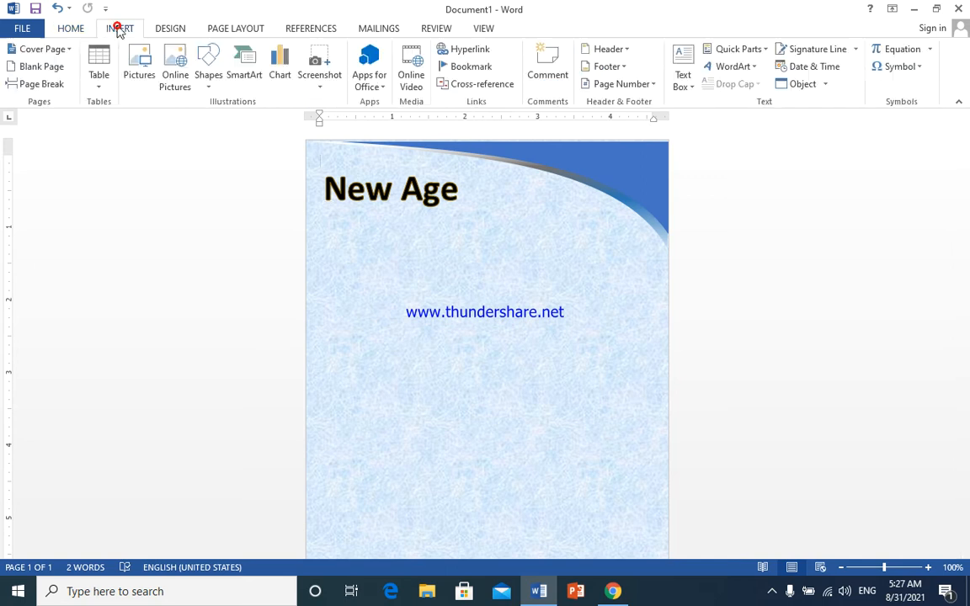
{"action": "left_click", "coordinate": [208, 64]}
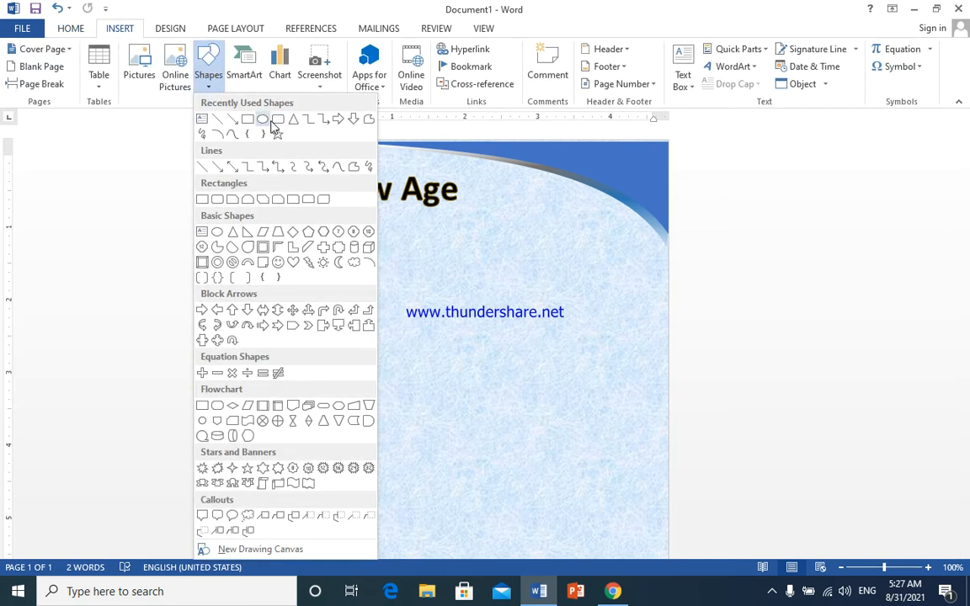
{"action": "left_click", "coordinate": [409, 269]}
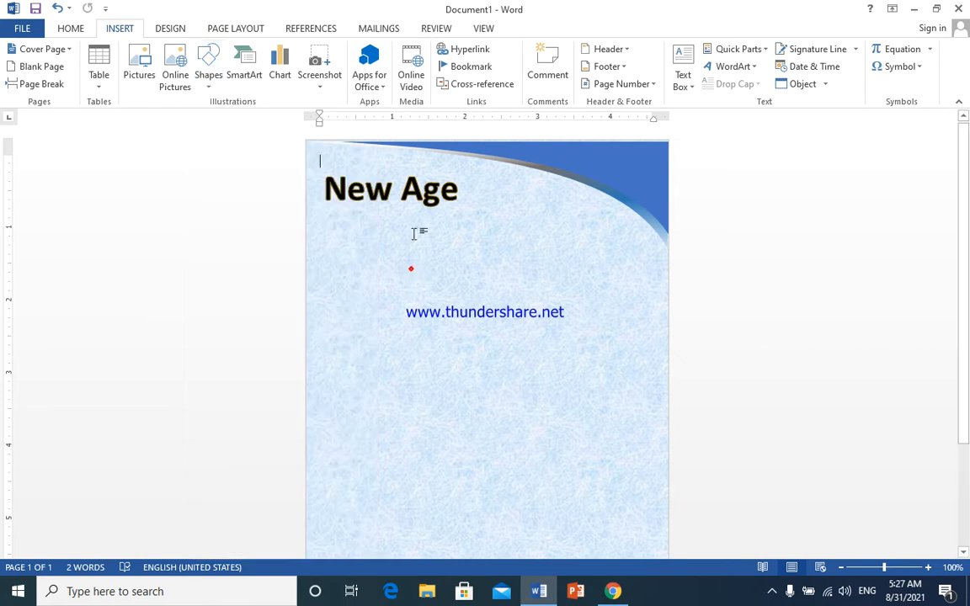
Step: Duplicate the "New Age" WordArt and place the copy directly below the original
{"action": "left_click", "coordinate": [409, 190]}
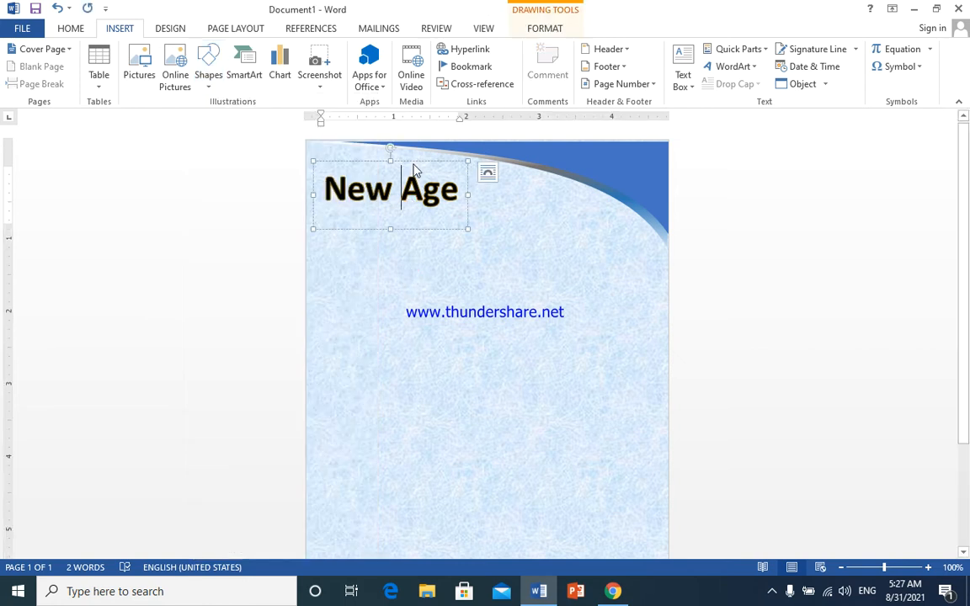
{"action": "left_click", "coordinate": [413, 161]}
{"action": "key", "text": "ctrl+c"}
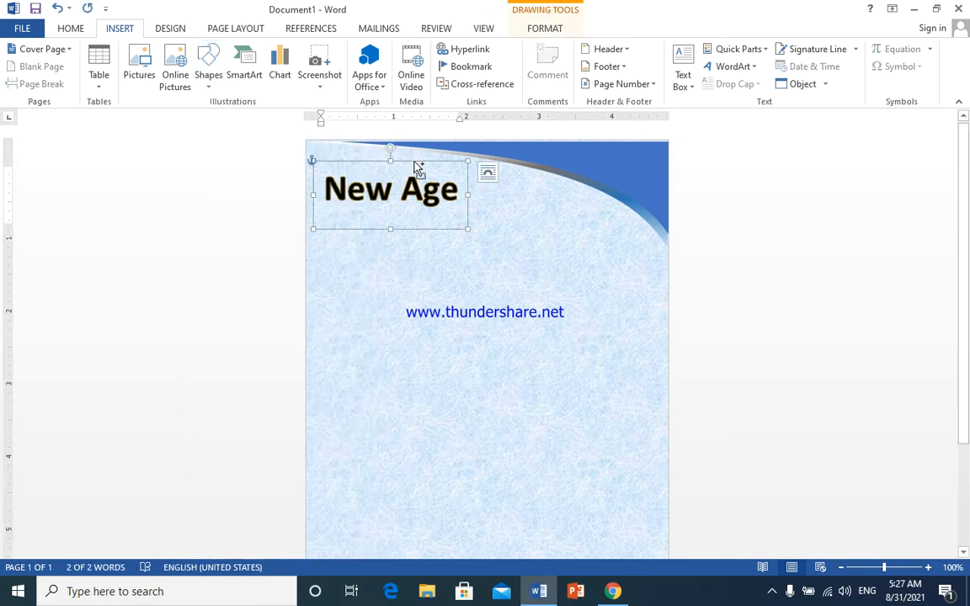
{"action": "key", "text": "ctrl+v"}
{"action": "left_click_drag", "start_coordinate": [444, 171], "coordinate": [430, 216]}
Step: Reduce the copied WordArt's text to 26 pt and remove its bold formatting
{"action": "key", "text": "ctrl+a"}
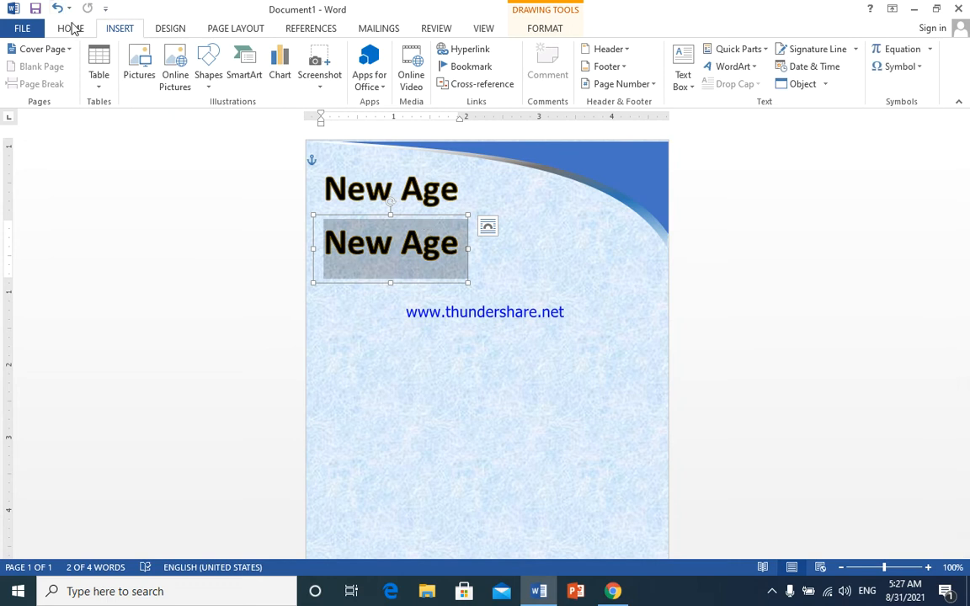
{"action": "left_click", "coordinate": [74, 28]}
{"action": "left_click", "coordinate": [253, 56]}
{"action": "left_click", "coordinate": [254, 55]}
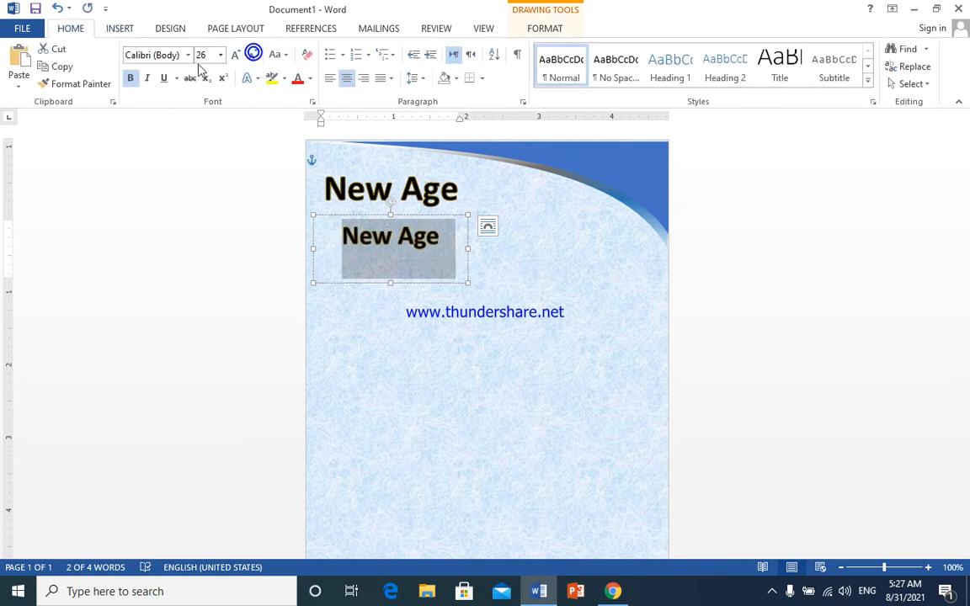
{"action": "left_click", "coordinate": [130, 78]}
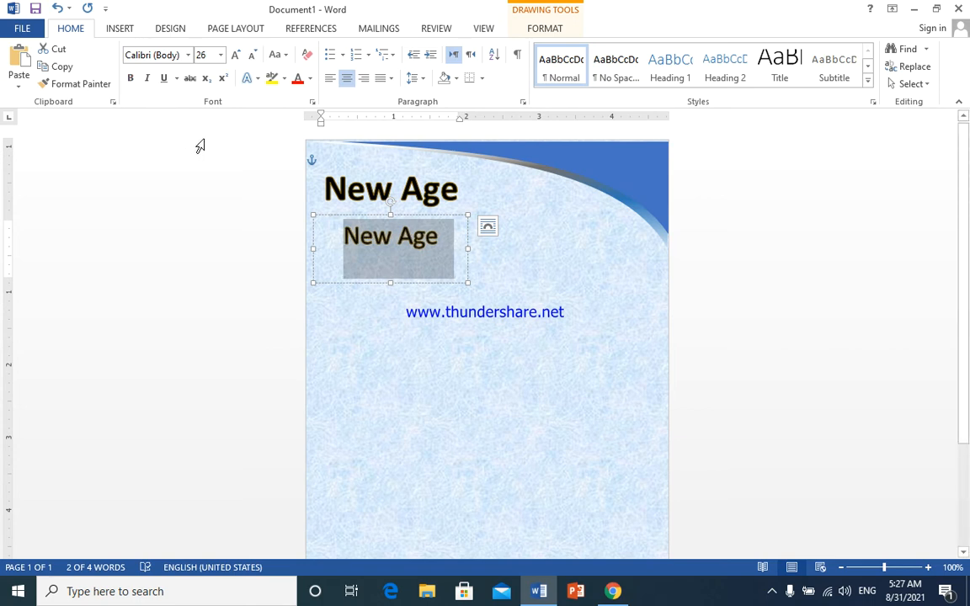
Step: Replace the copied WordArt's text with "Computer technology"
{"action": "type", "text": "compu"}
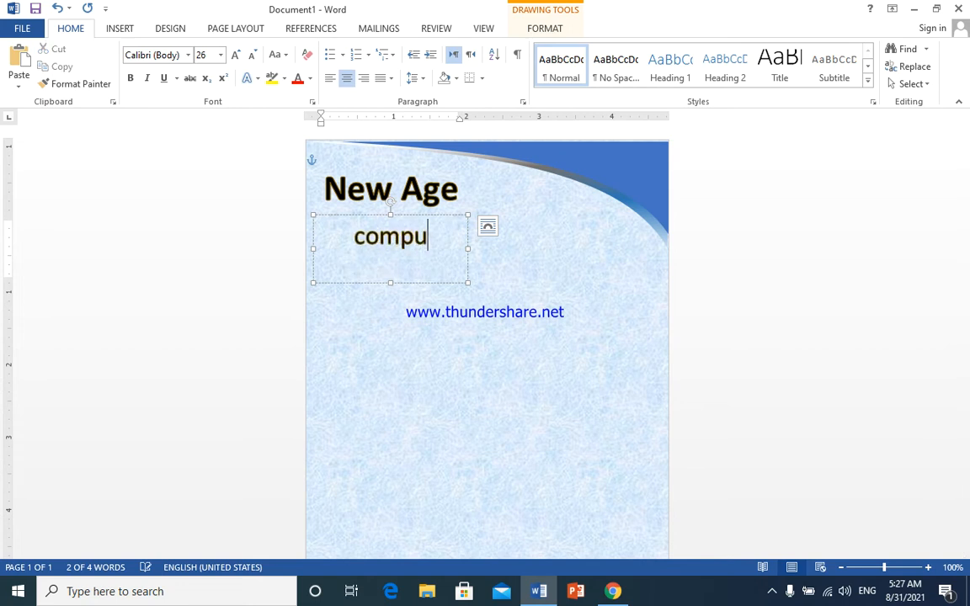
{"action": "type", "text": "ter"}
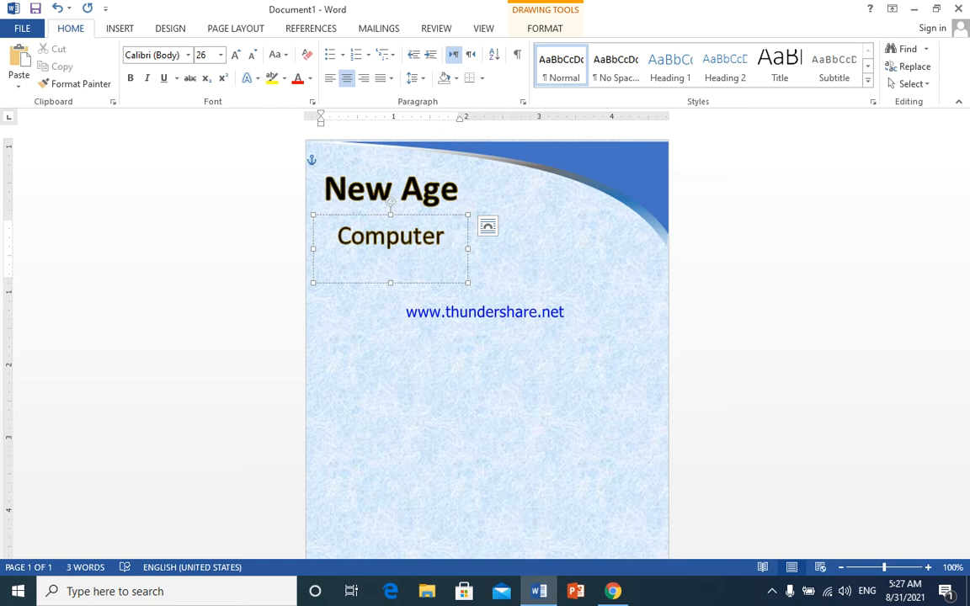
{"action": "type", "text": "techno"}
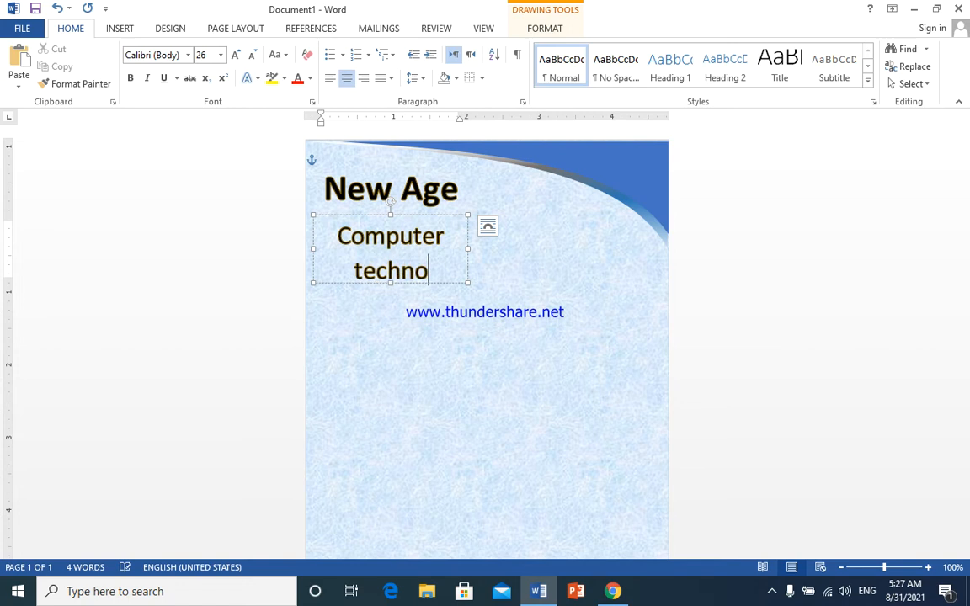
{"action": "type", "text": "logy"}
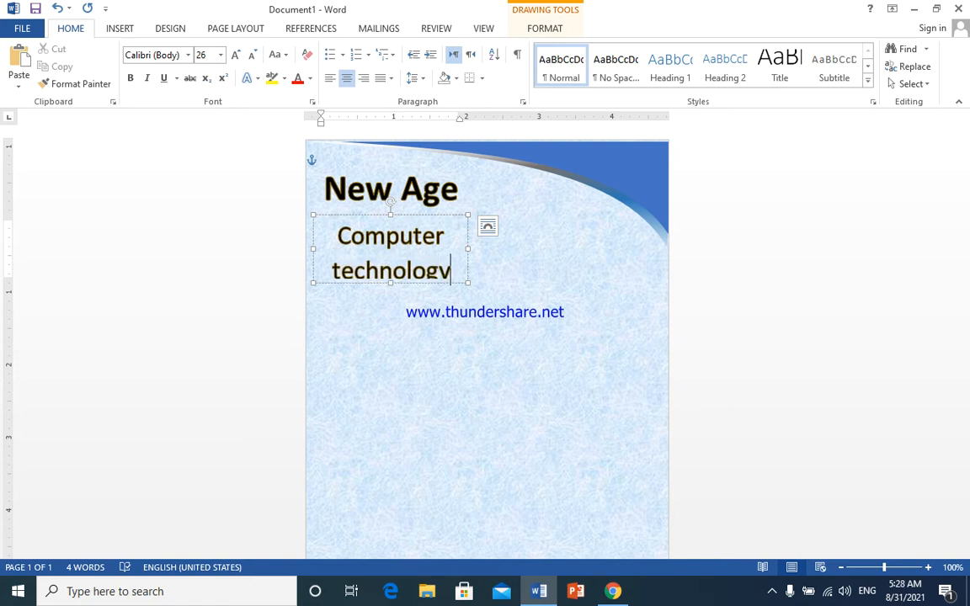
Step: Reduce the "Computer technology" text to 16 pt
{"action": "key", "text": "ctrl+a"}
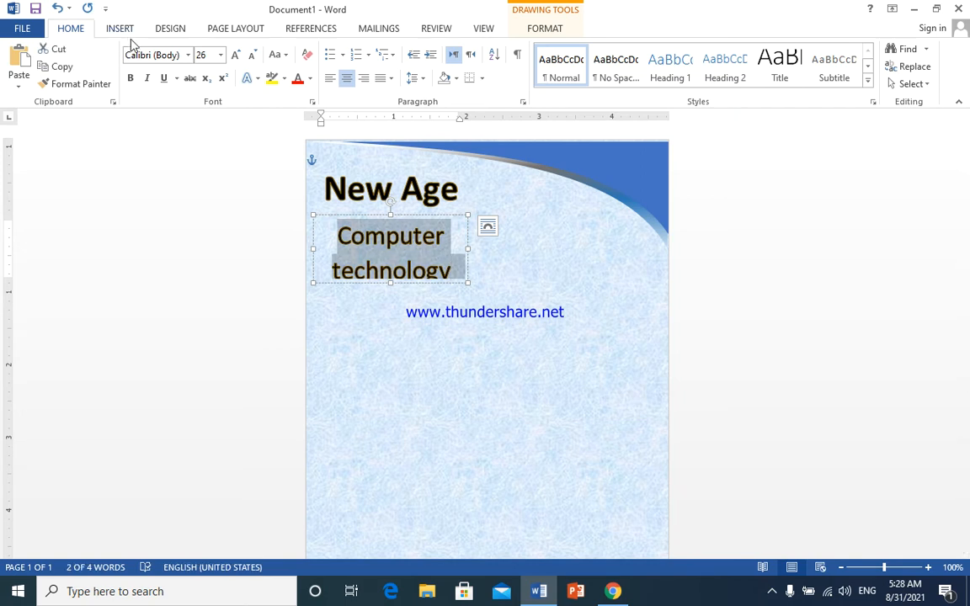
{"action": "left_click", "coordinate": [255, 56]}
{"action": "left_click", "coordinate": [255, 56]}
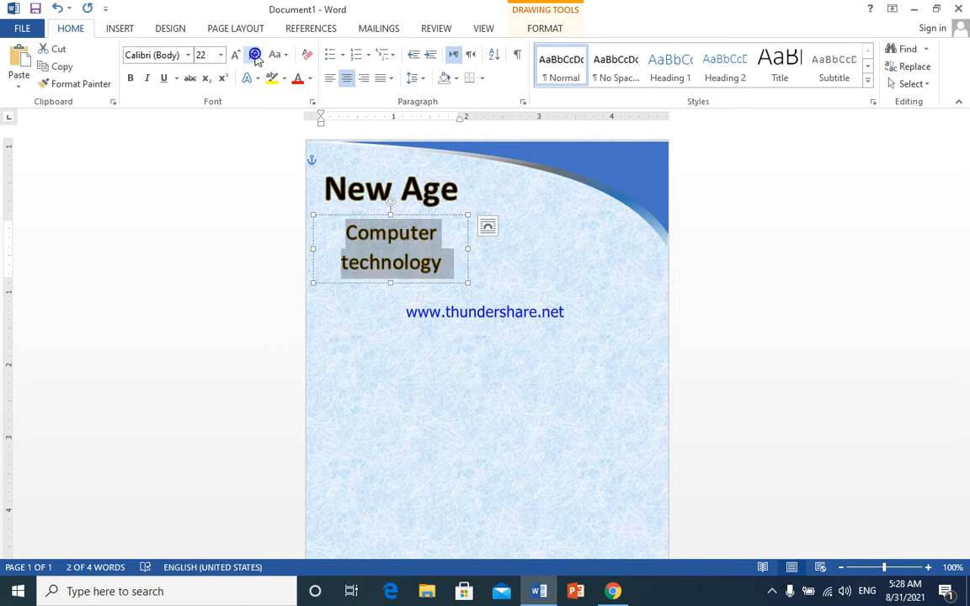
{"action": "left_click", "coordinate": [255, 55]}
{"action": "left_click", "coordinate": [255, 56]}
{"action": "left_click", "coordinate": [256, 55]}
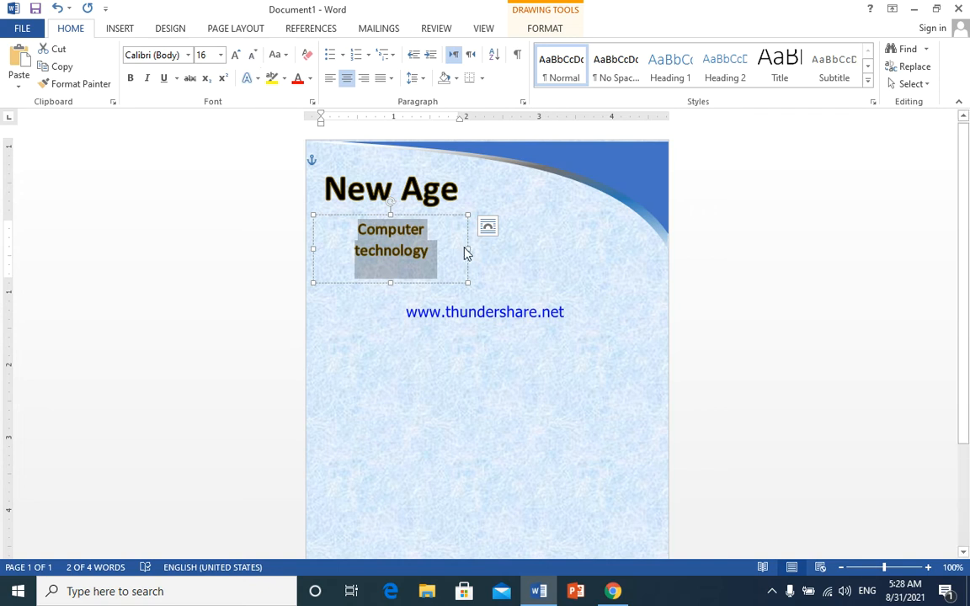
Step: Resize the "Computer technology" box so its text fits on one line, and nudge it slightly left and up beneath "New Age"
{"action": "left_click_drag", "start_coordinate": [469, 251], "coordinate": [483, 248]}
{"action": "left_click_drag", "start_coordinate": [398, 280], "coordinate": [398, 249]}
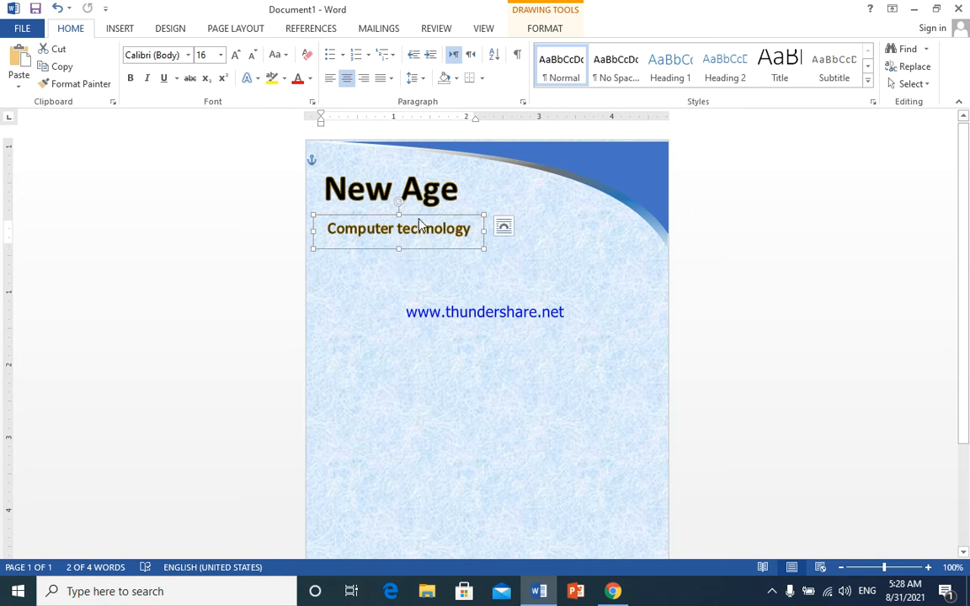
{"action": "key", "text": "Left"}
{"action": "key", "text": "Left"}
{"action": "key", "text": "Left"}
{"action": "key", "text": "Left"}
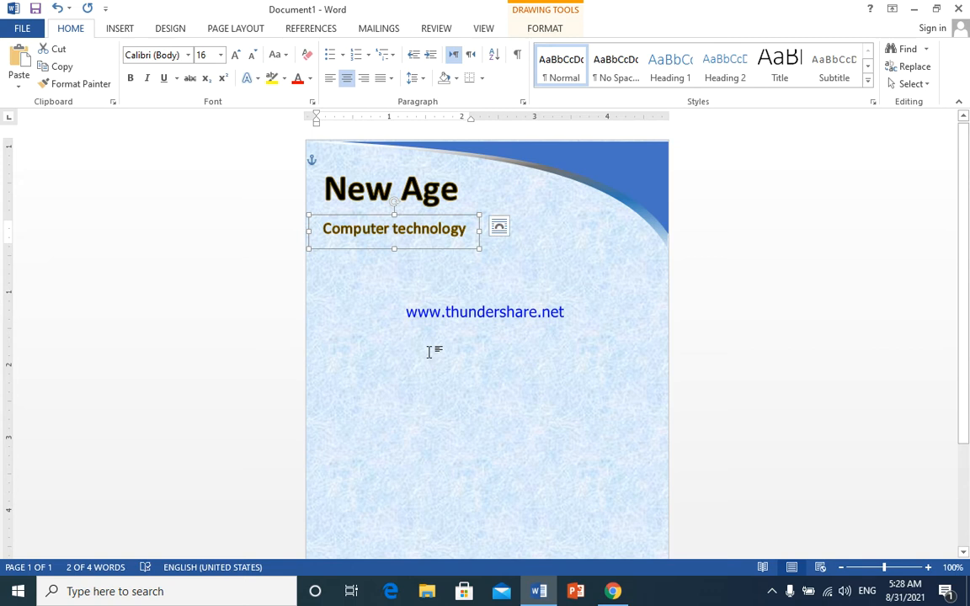
{"action": "key", "text": "Left"}
{"action": "key", "text": "Left"}
{"action": "key", "text": "Left"}
{"action": "key", "text": "Up"}
{"action": "key", "text": "Up"}
{"action": "key", "text": "Up"}
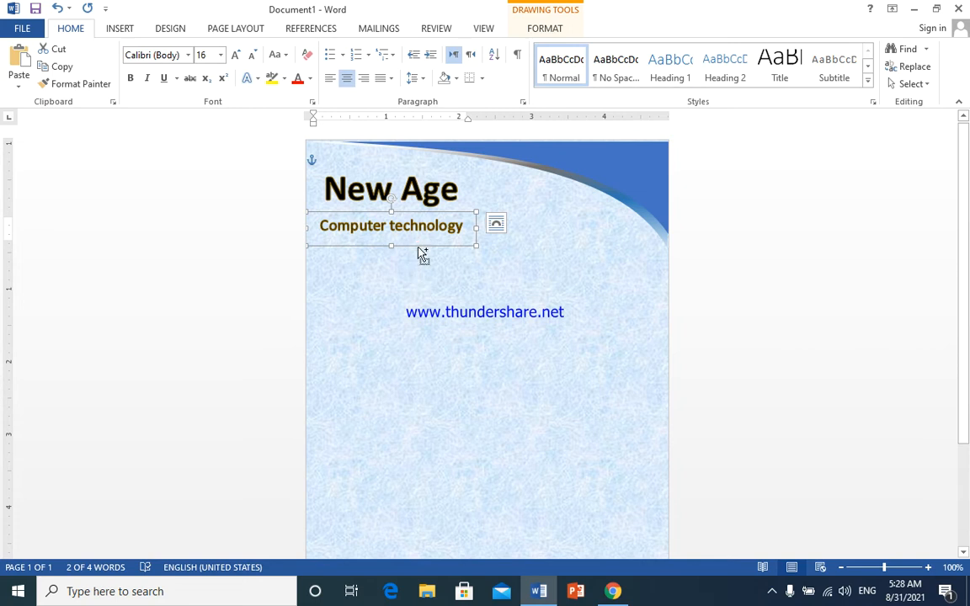
Step: Duplicate the "Computer technology" WordArt just below itself and replace the copy's text with "Ref No:"
{"action": "left_click_drag", "start_coordinate": [421, 255], "coordinate": [389, 268]}
{"action": "double_click", "coordinate": [390, 269]}
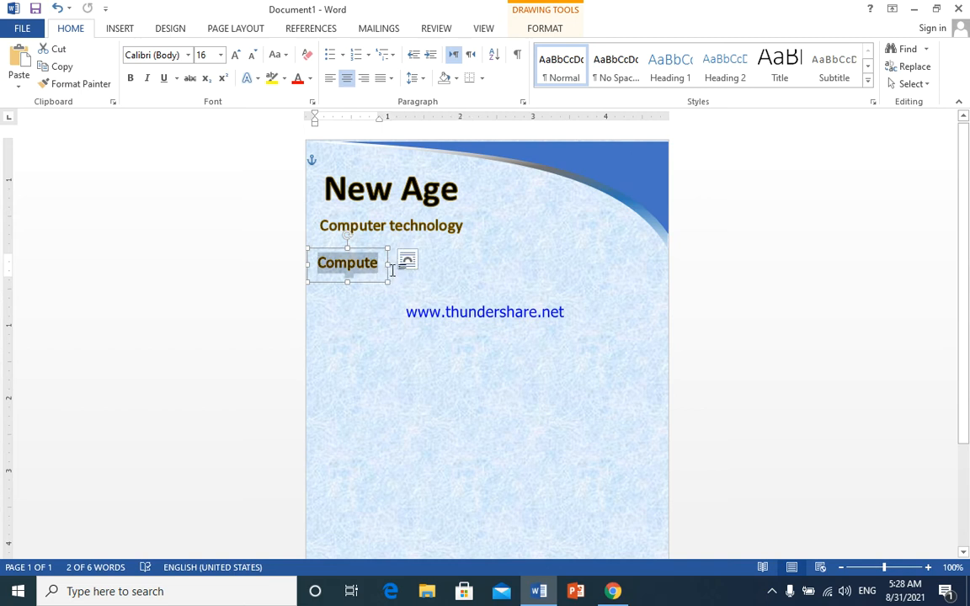
{"action": "type", "text": "ref"}
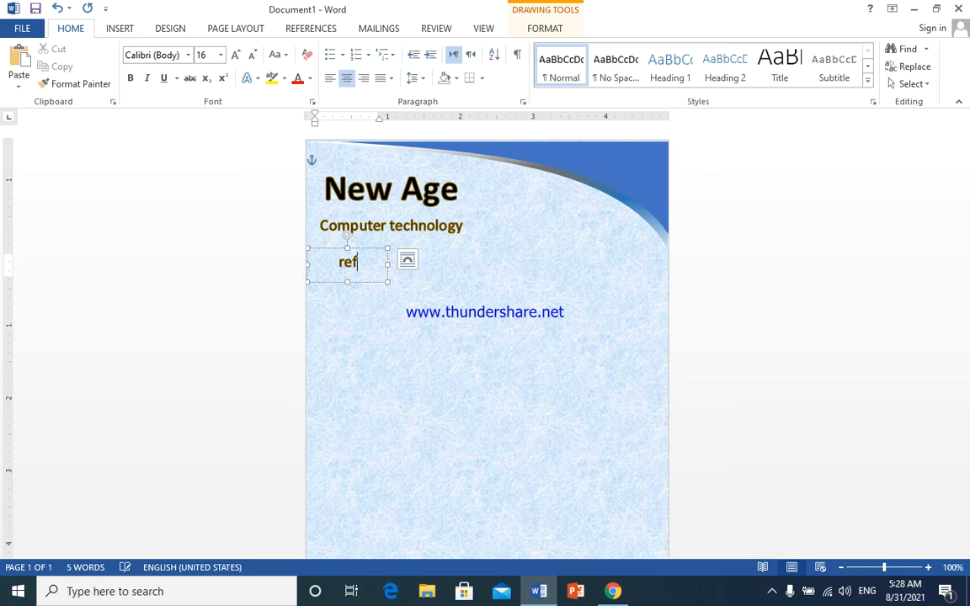
{"action": "type", "text": " n"}
{"action": "key", "text": "BackSpace"}
{"action": "type", "text": "No:"}
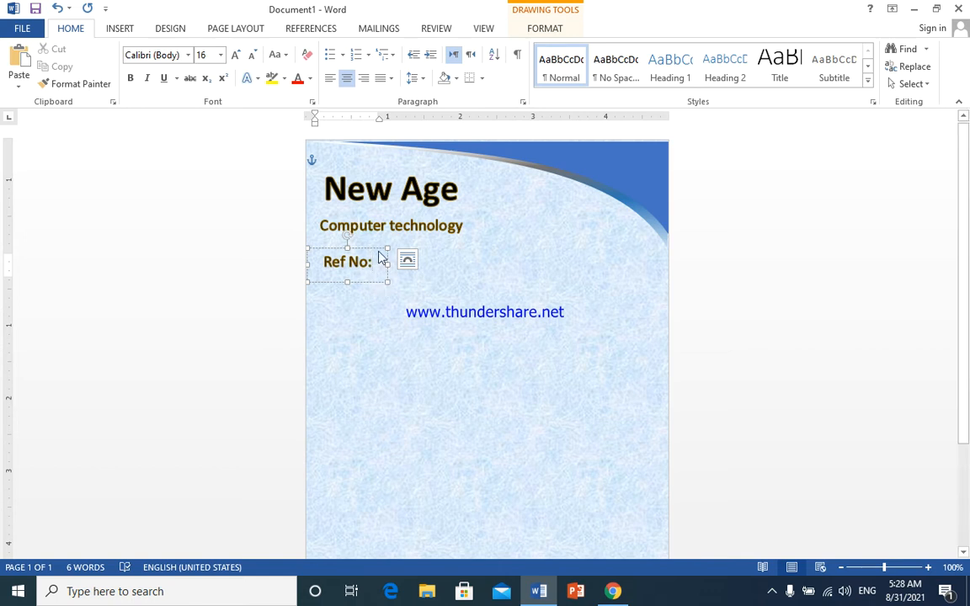
Step: Set the font color of the "Ref No:" text to black
{"action": "left_click_drag", "start_coordinate": [378, 260], "coordinate": [322, 262]}
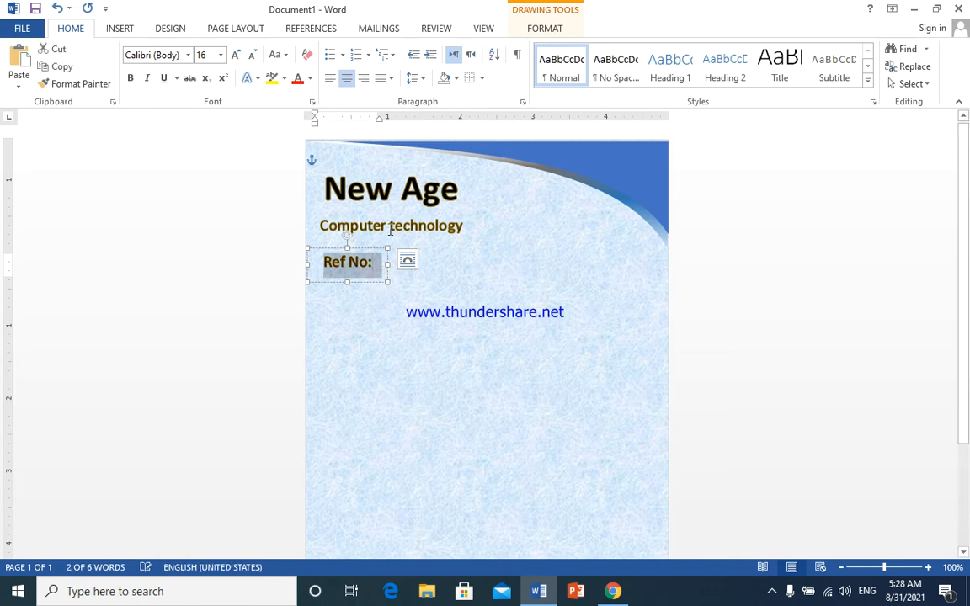
{"action": "left_click", "coordinate": [310, 78]}
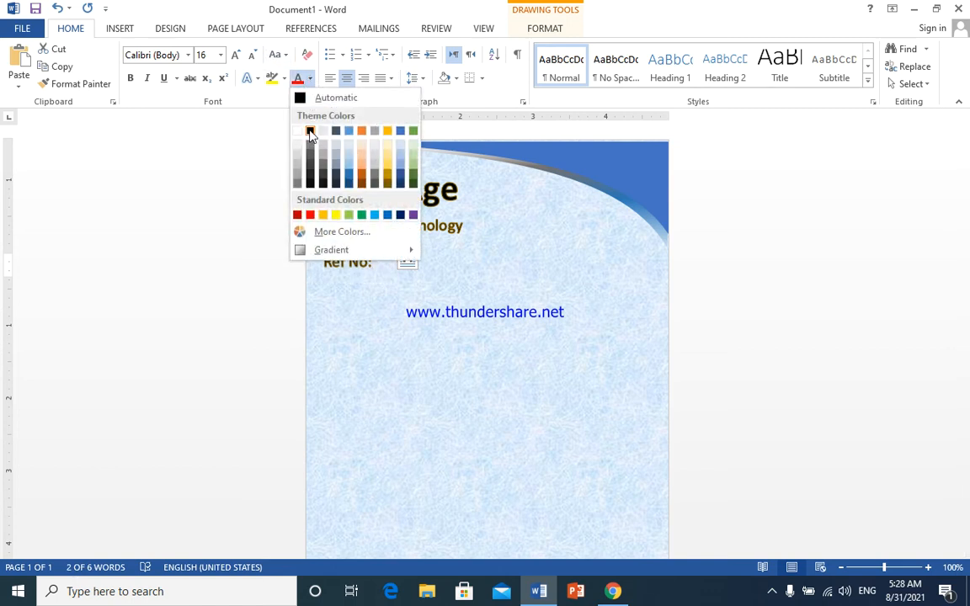
{"action": "left_click", "coordinate": [310, 132]}
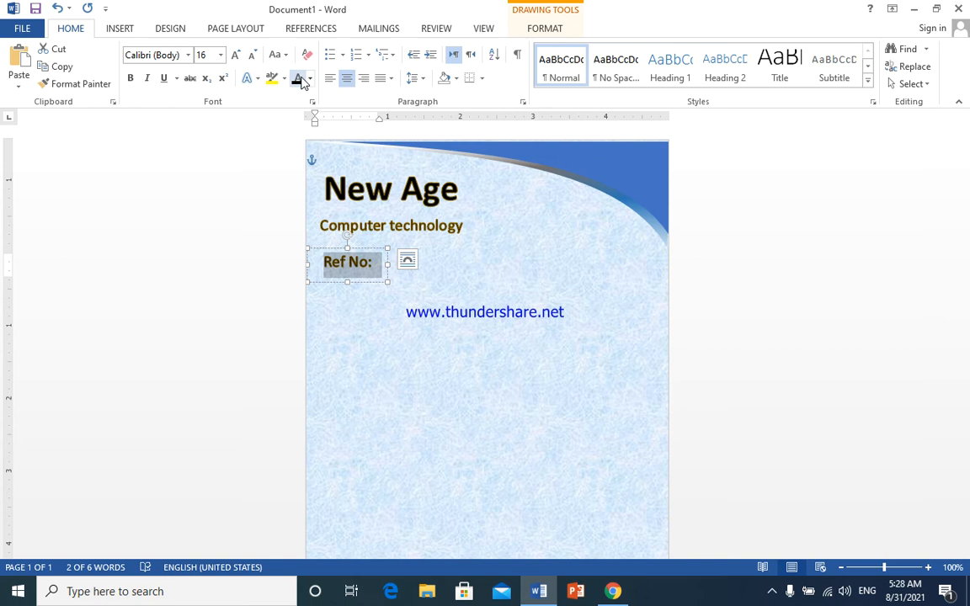
Step: Apply the plain black WordArt style to the "Ref No:" text
{"action": "left_click", "coordinate": [547, 30]}
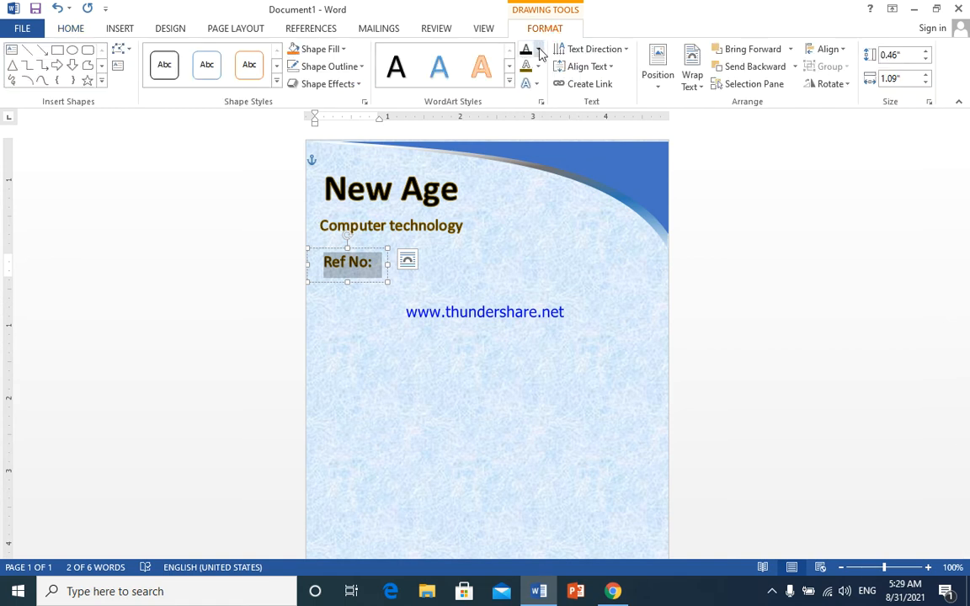
{"action": "left_click", "coordinate": [538, 49]}
{"action": "left_click", "coordinate": [539, 102]}
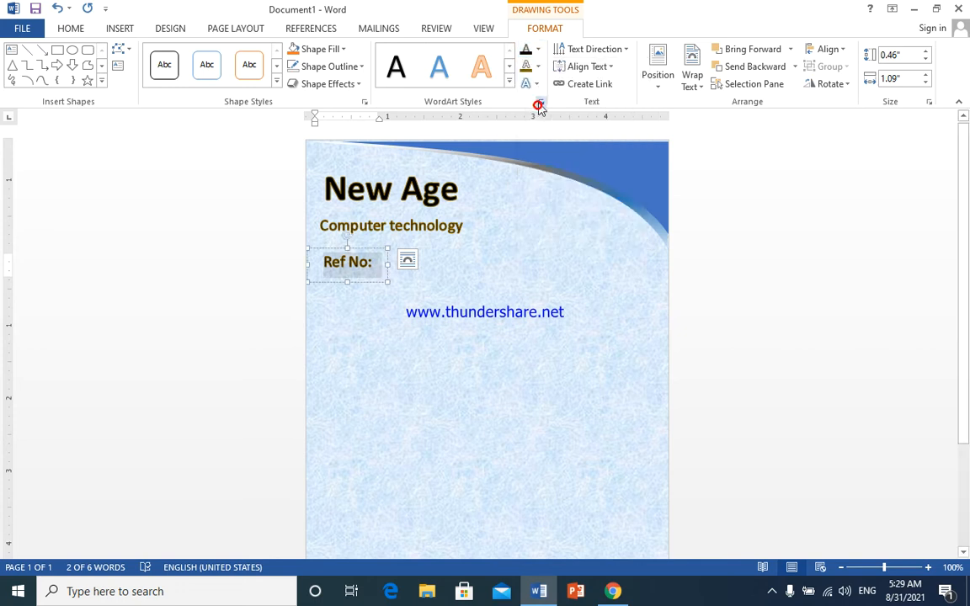
{"action": "left_click", "coordinate": [379, 273]}
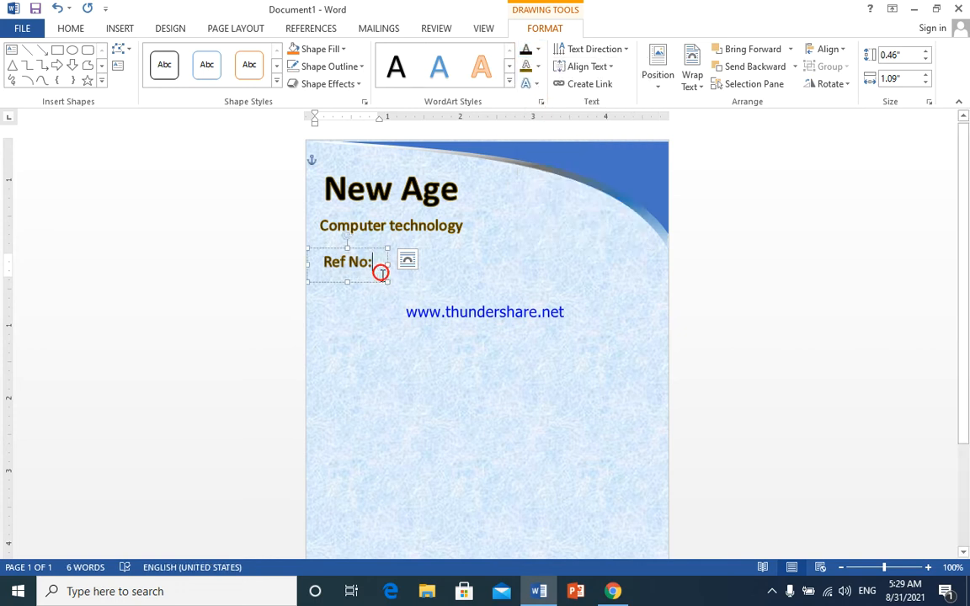
{"action": "left_click_drag", "start_coordinate": [327, 268], "coordinate": [372, 266]}
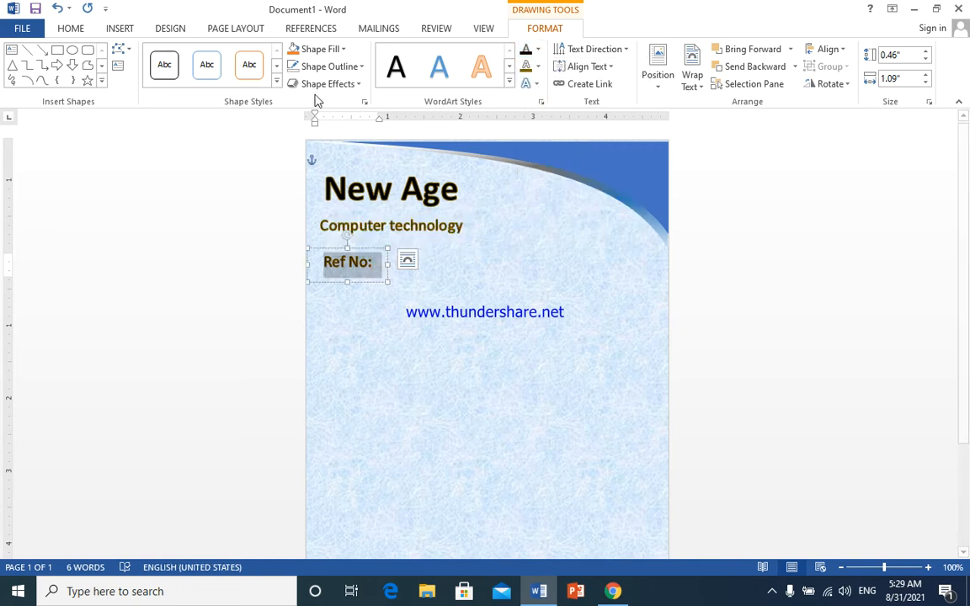
{"action": "left_click", "coordinate": [387, 71]}
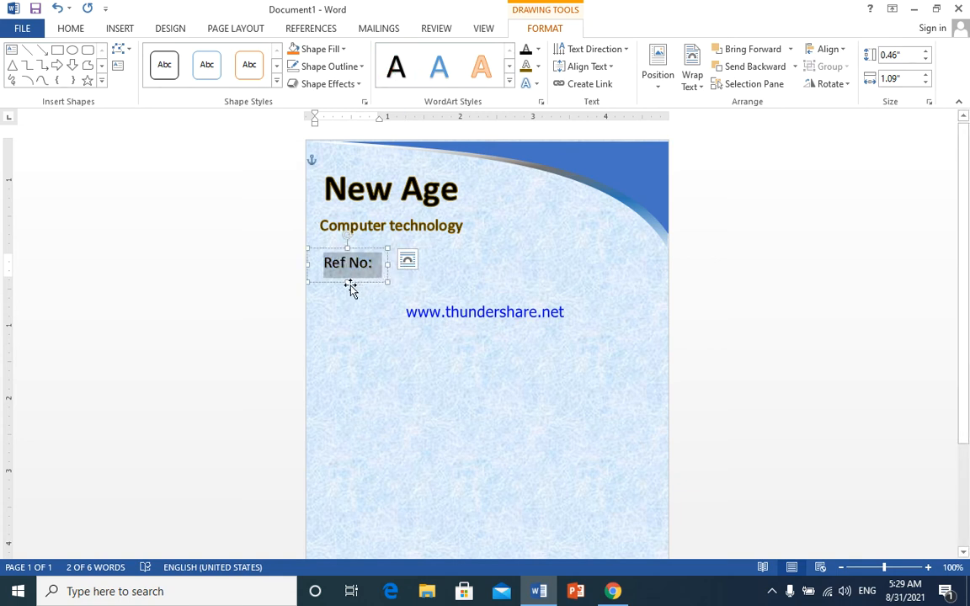
Step: Shorten the "Ref No:" box to about 0.38" high and move it slightly down
{"action": "left_click", "coordinate": [350, 288]}
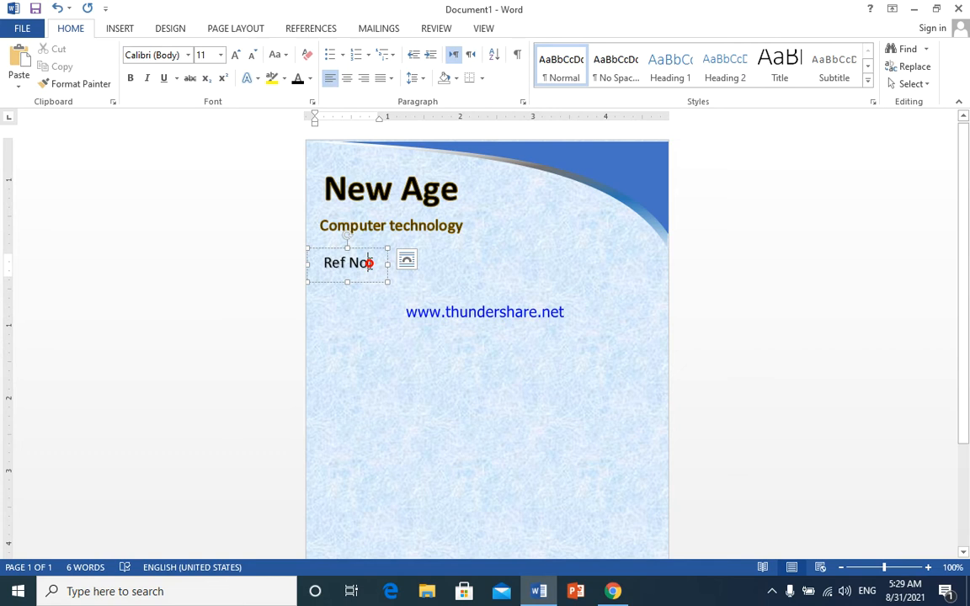
{"action": "left_click", "coordinate": [354, 283]}
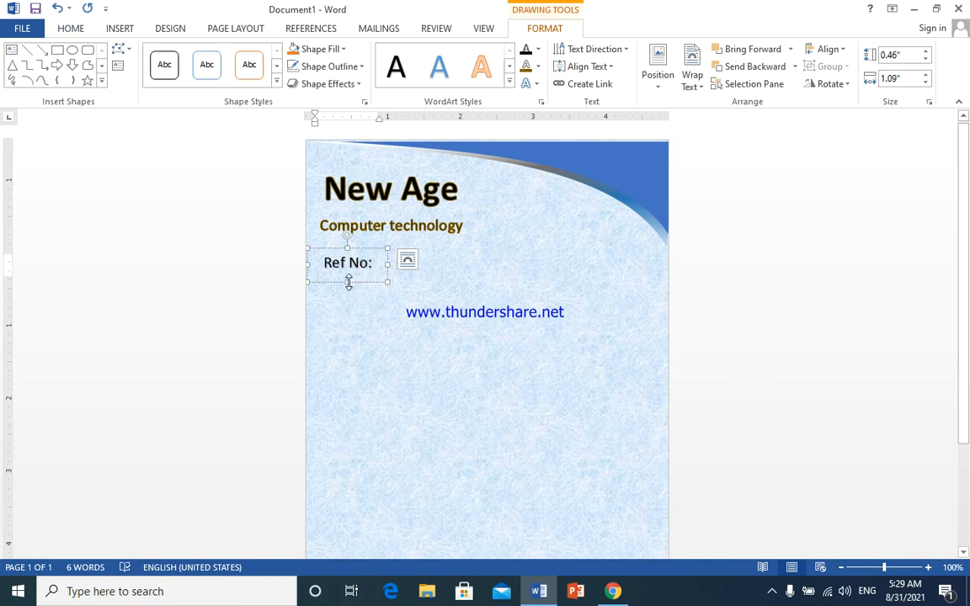
{"action": "left_click", "coordinate": [348, 282]}
{"action": "left_click_drag", "start_coordinate": [348, 282], "coordinate": [347, 276]}
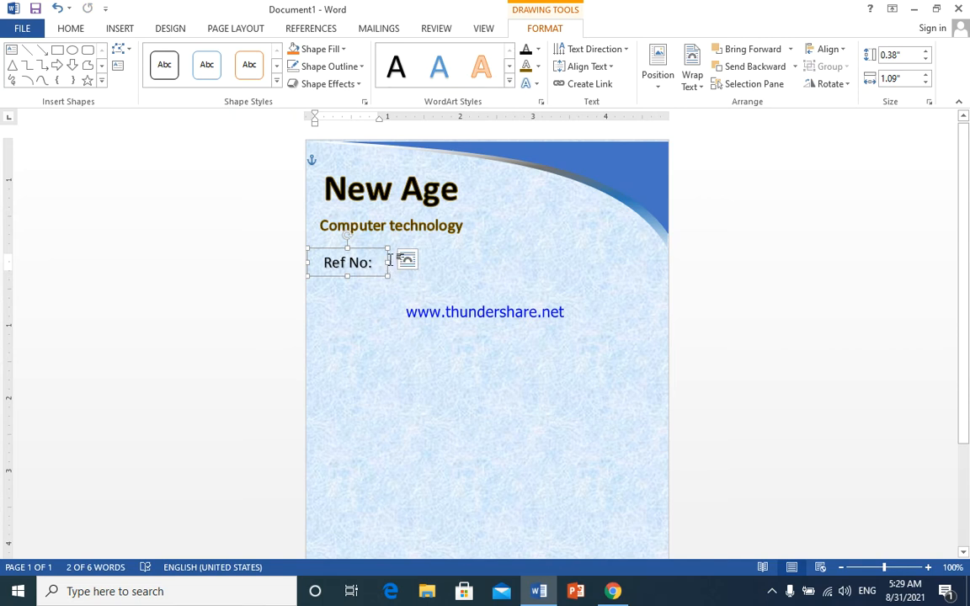
{"action": "left_click_drag", "start_coordinate": [364, 248], "coordinate": [367, 250]}
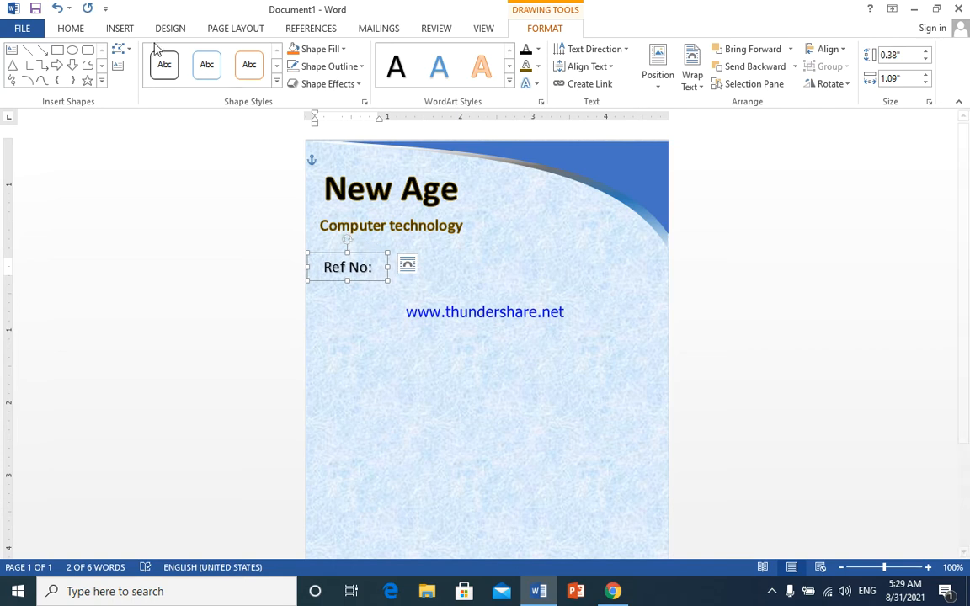
Step: Draw a rectangle about 1.15" wide and 0.31" high immediately to the right of "Ref No:"
{"action": "left_click", "coordinate": [117, 27]}
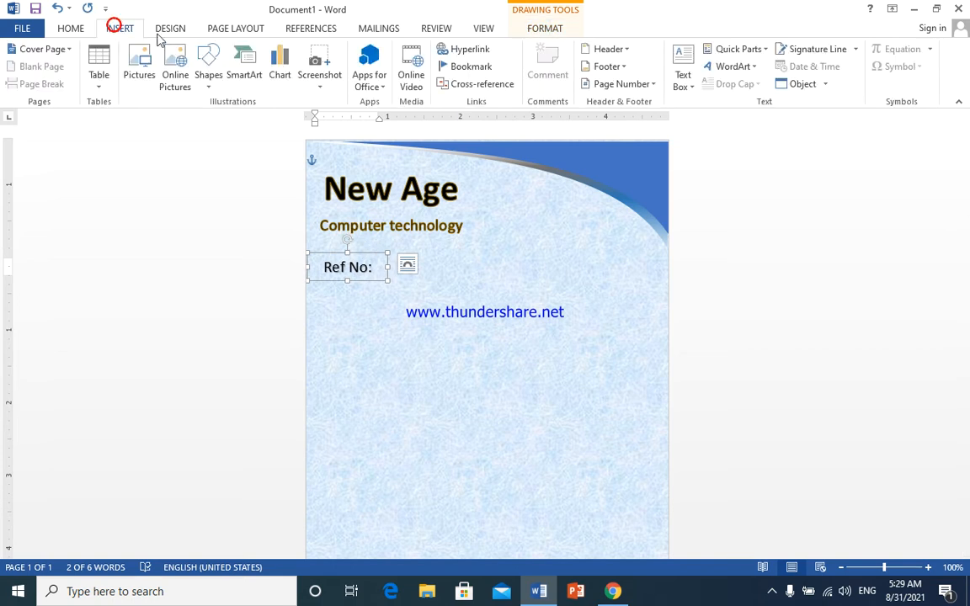
{"action": "left_click", "coordinate": [202, 84]}
{"action": "left_click", "coordinate": [248, 118]}
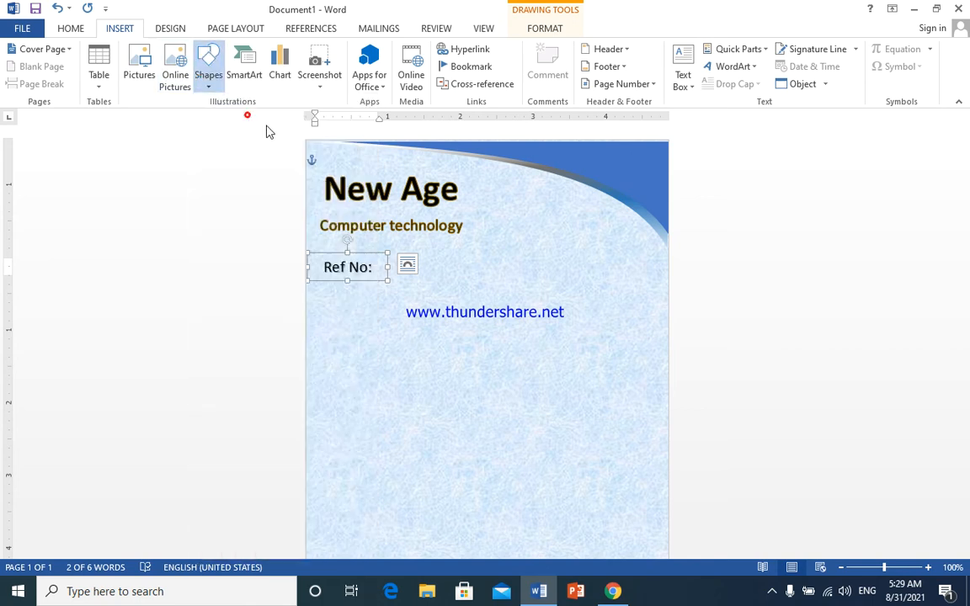
{"action": "mouse_move", "coordinate": [432, 259]}
{"action": "left_mouse_down"}
{"action": "mouse_move", "coordinate": [433, 288]}
{"action": "mouse_move", "coordinate": [530, 281]}
{"action": "mouse_move", "coordinate": [419, 263]}
{"action": "mouse_move", "coordinate": [427, 266]}
{"action": "left_mouse_up"}
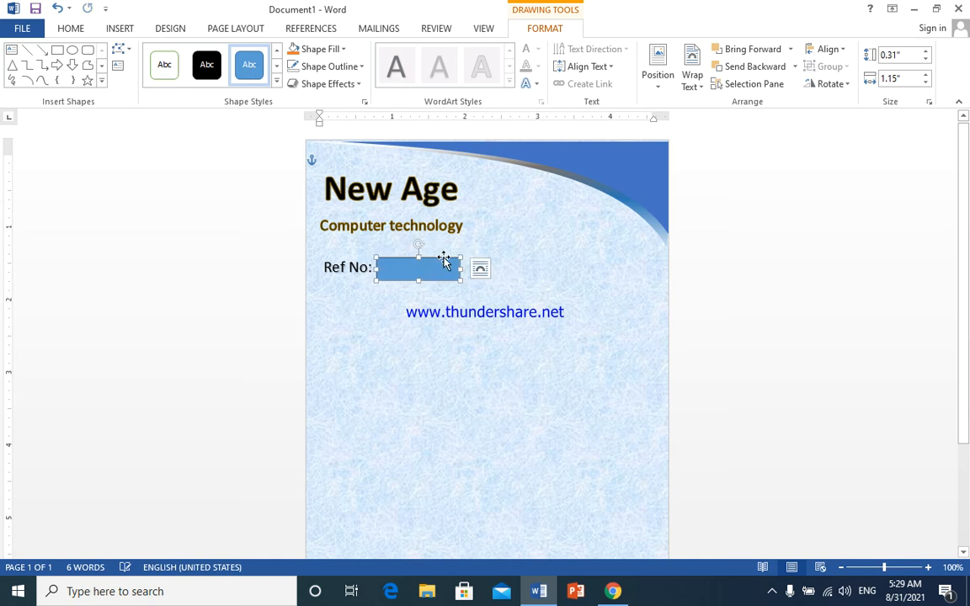
Step: Set the rectangle beside "Ref No:" to no fill
{"action": "left_click", "coordinate": [444, 261]}
{"action": "left_click", "coordinate": [345, 49]}
{"action": "left_click", "coordinate": [322, 184]}
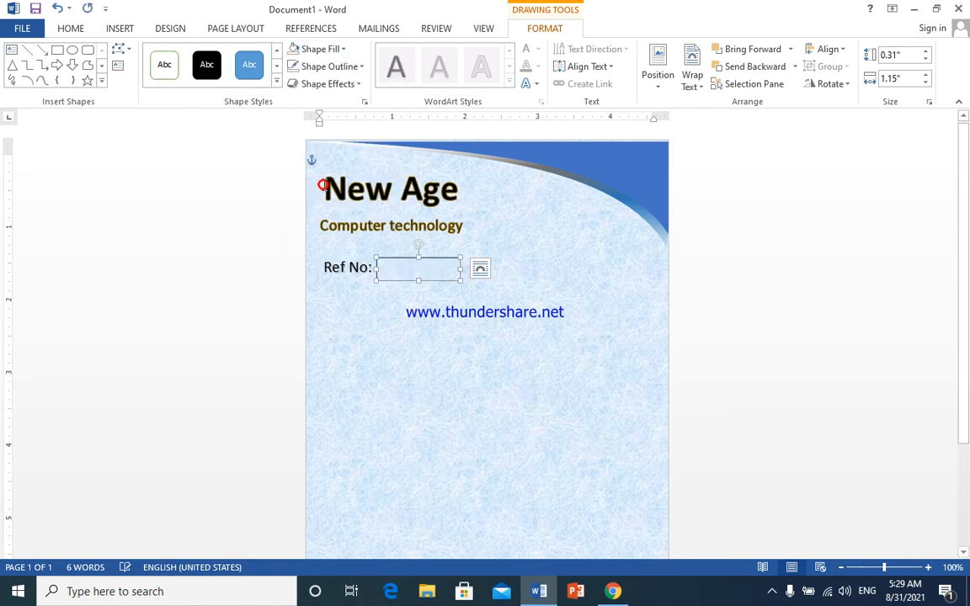
{"action": "left_click", "coordinate": [361, 67]}
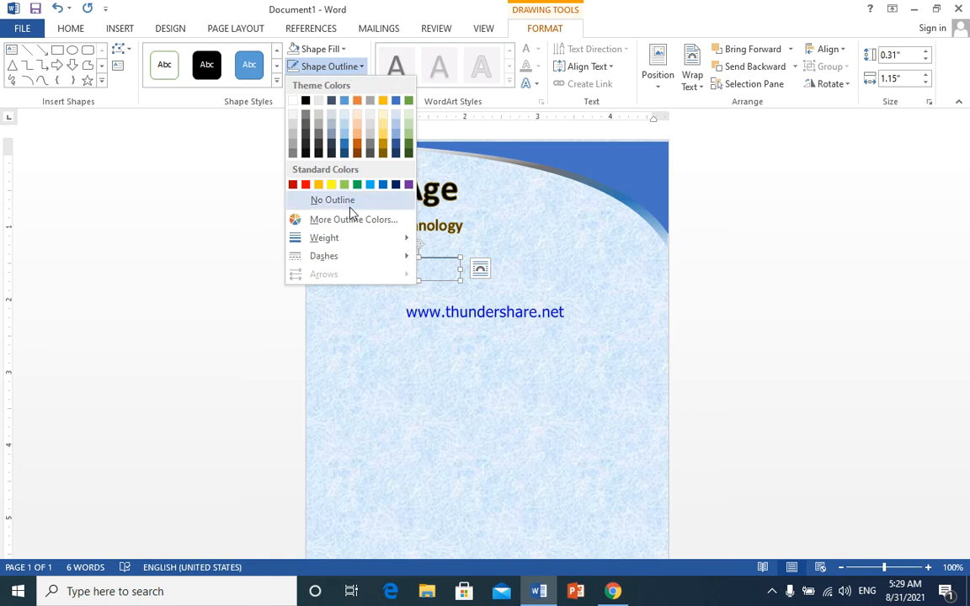
Step: Give the rectangle beside "Ref No:" a white fill and no outline
{"action": "left_click", "coordinate": [343, 49]}
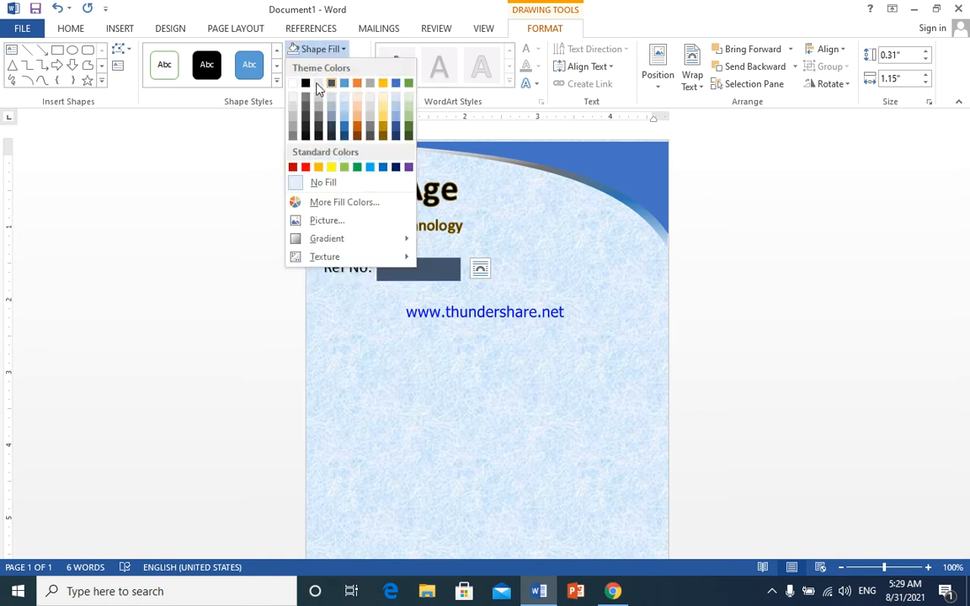
{"action": "left_click", "coordinate": [292, 83]}
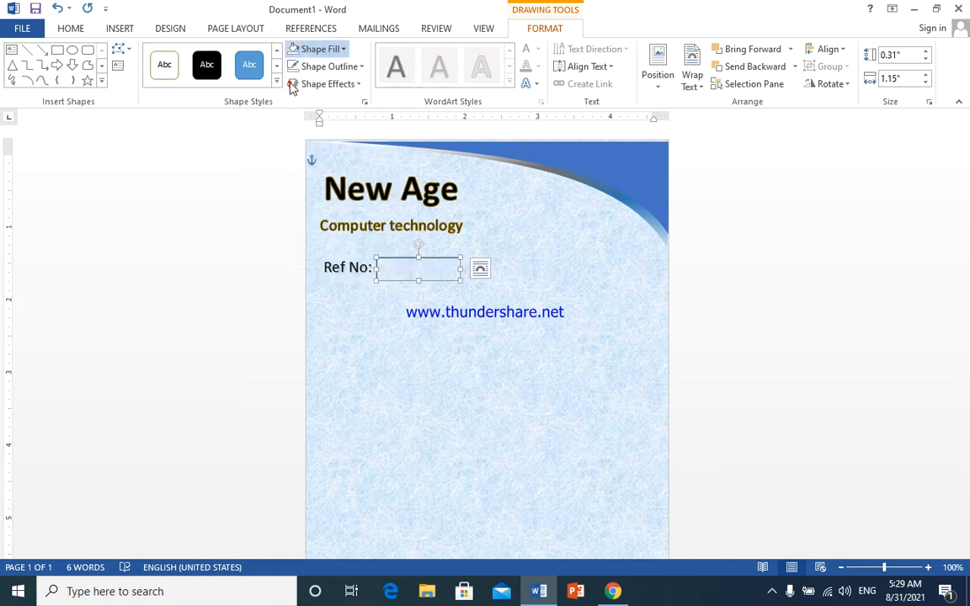
{"action": "left_click", "coordinate": [360, 71]}
{"action": "left_click", "coordinate": [340, 197]}
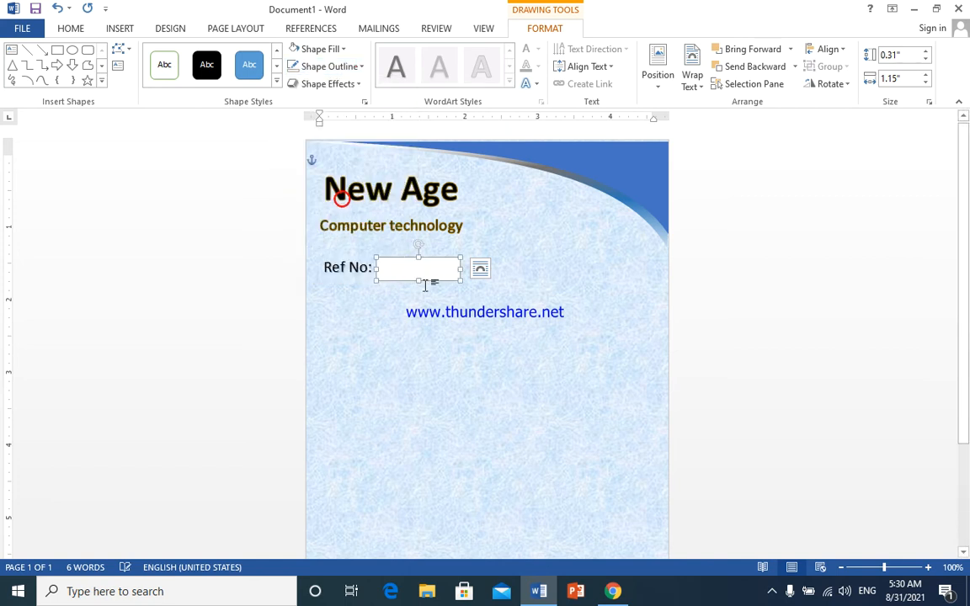
Step: Align the "Ref No:" label and its white rectangle to each other's vertical middle
{"action": "left_click", "coordinate": [338, 268], "text": "shift"}
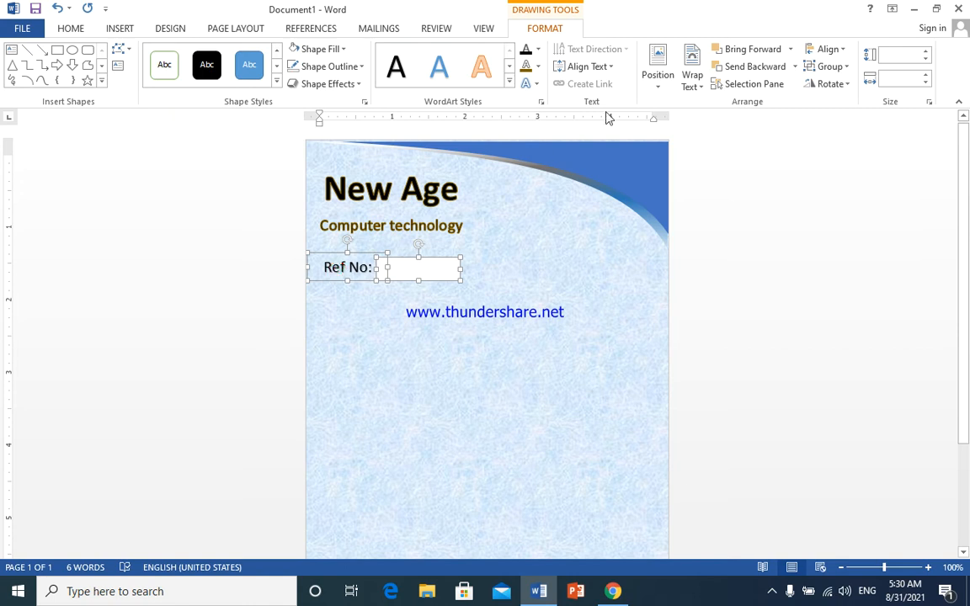
{"action": "left_click", "coordinate": [844, 51]}
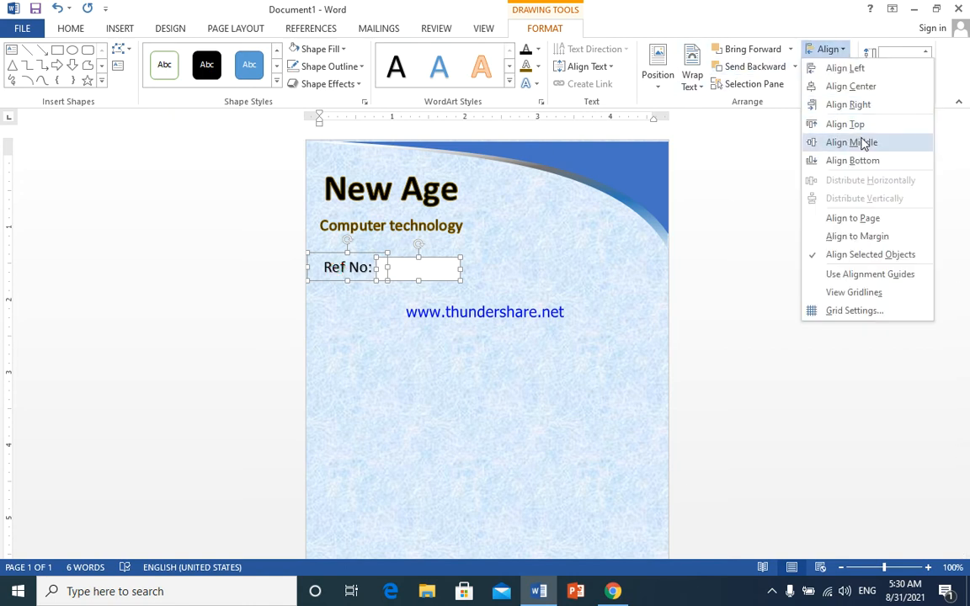
{"action": "left_click", "coordinate": [863, 142]}
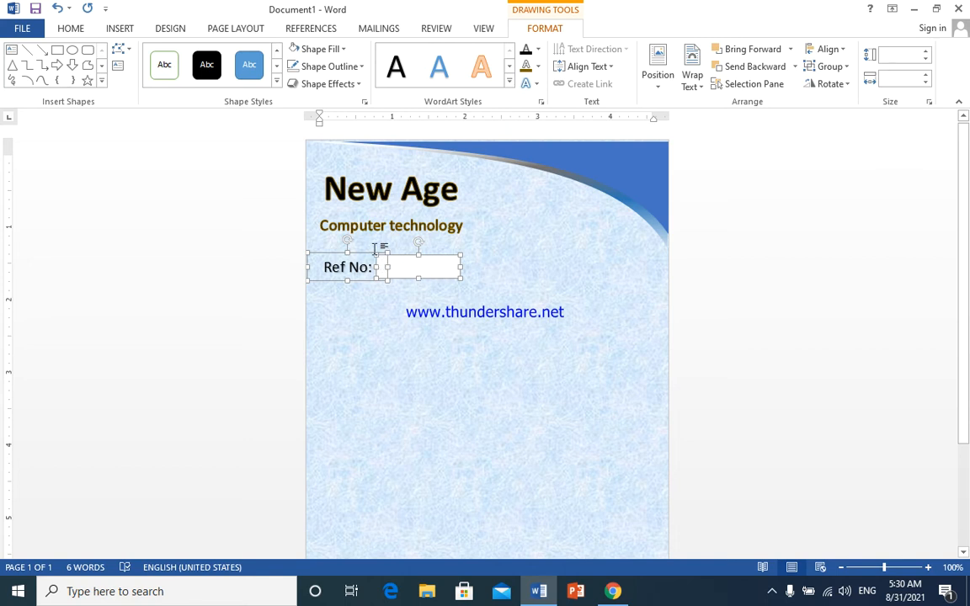
Step: Duplicate the "Ref No:" label and rectangle to the right of the originals, and change the copied label to "Date:"
{"action": "left_click_drag", "start_coordinate": [403, 257], "coordinate": [569, 256], "text": "ctrl"}
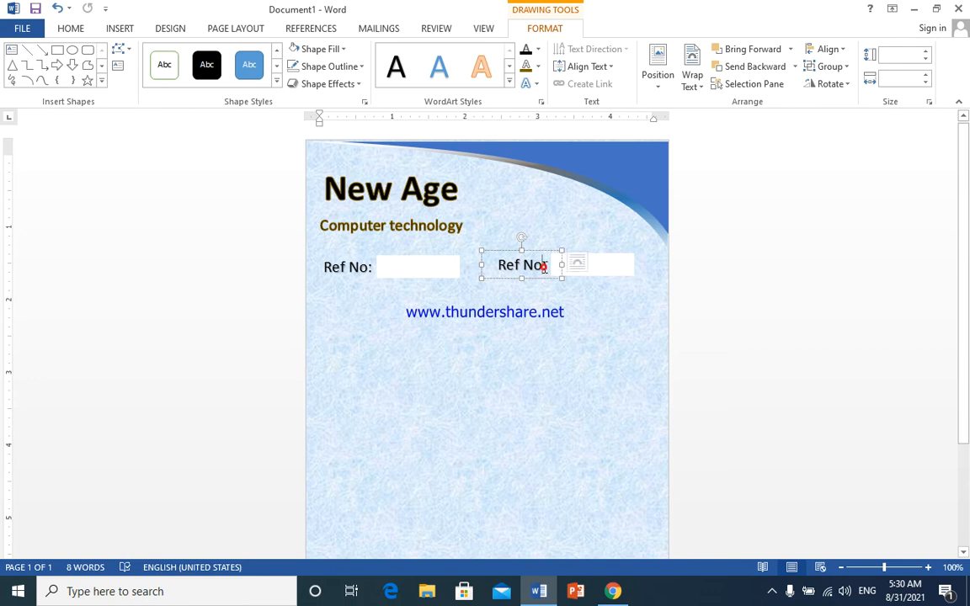
{"action": "double_click", "coordinate": [543, 267]}
{"action": "left_click_drag", "start_coordinate": [543, 267], "coordinate": [497, 266]}
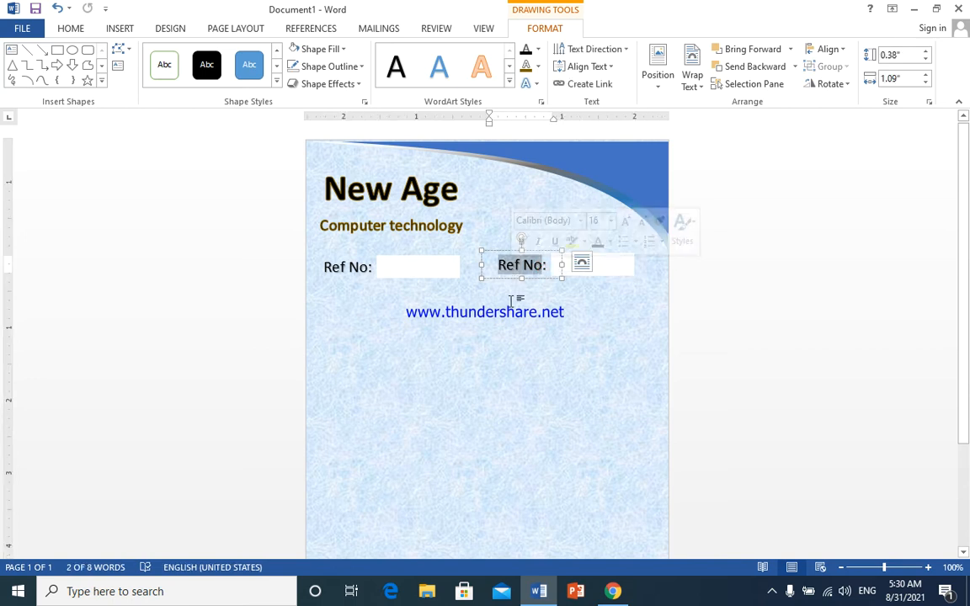
{"action": "type", "text": "date:"}
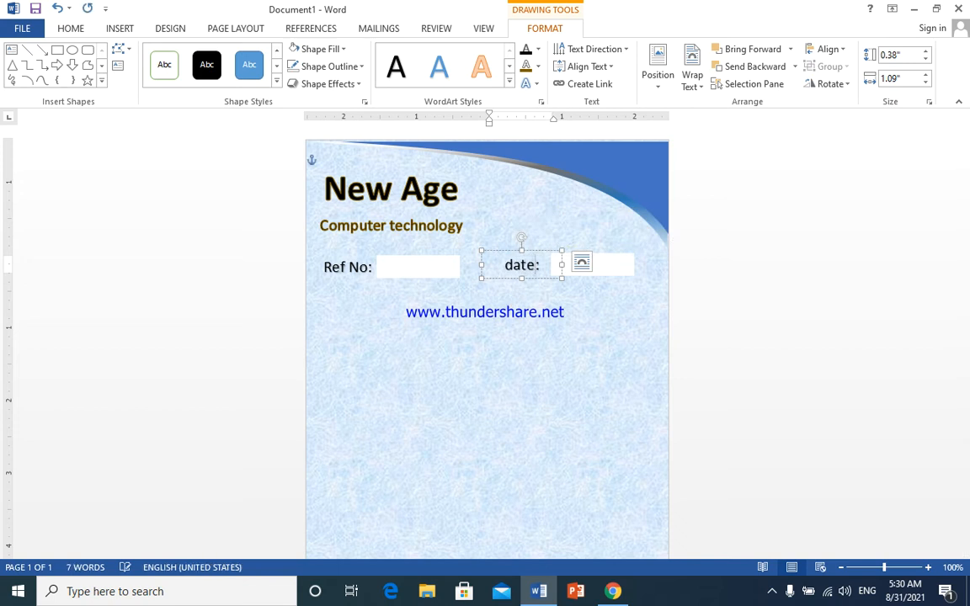
{"action": "key", "text": "BackSpace"}
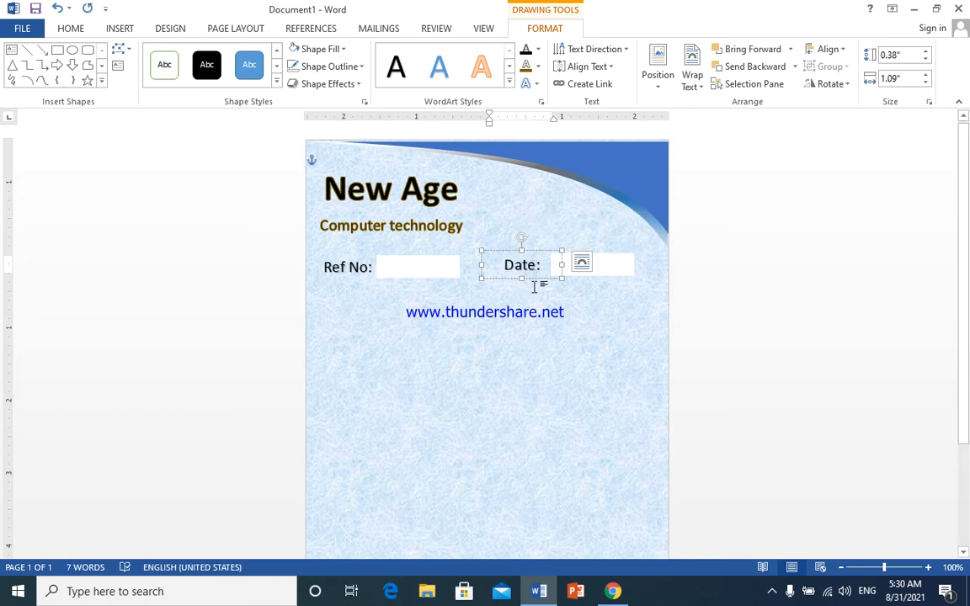
{"action": "left_click", "coordinate": [407, 274]}
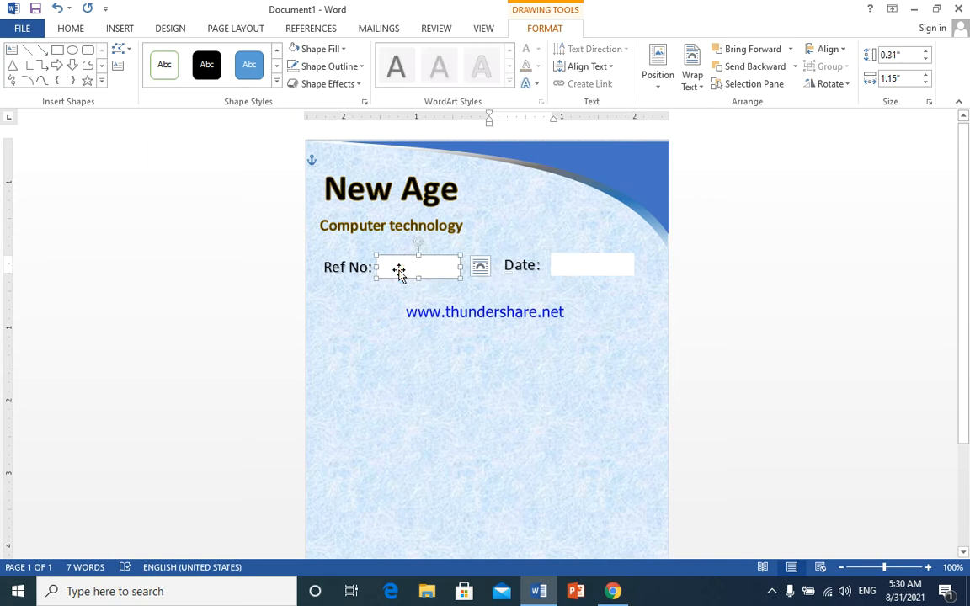
{"action": "left_click", "coordinate": [522, 266]}
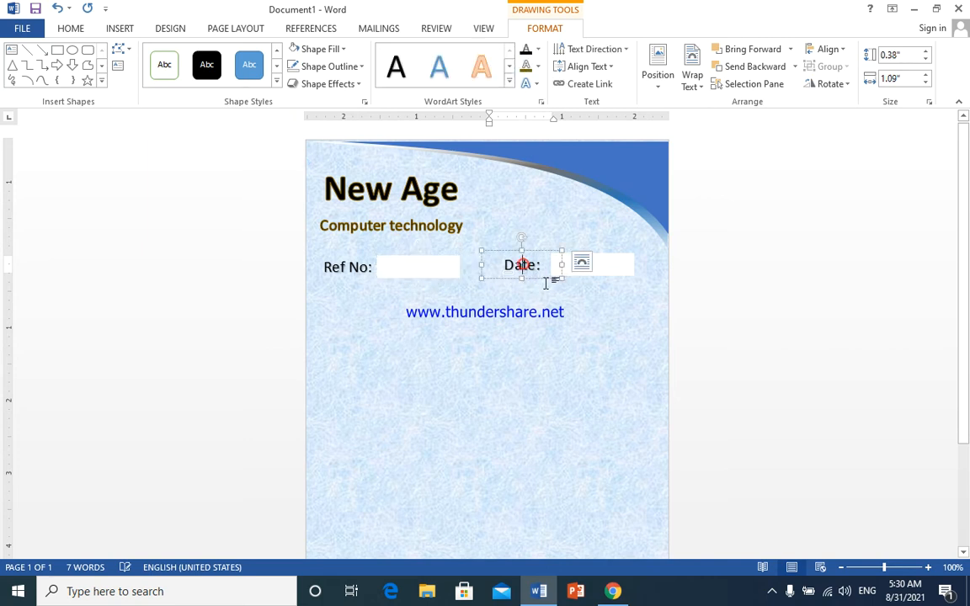
Step: Duplicate the "Date:" label and its white rectangle below the "Ref No:" row, and change the copied label to "Name:"
{"action": "left_click", "coordinate": [590, 268]}
{"action": "left_click", "coordinate": [573, 295]}
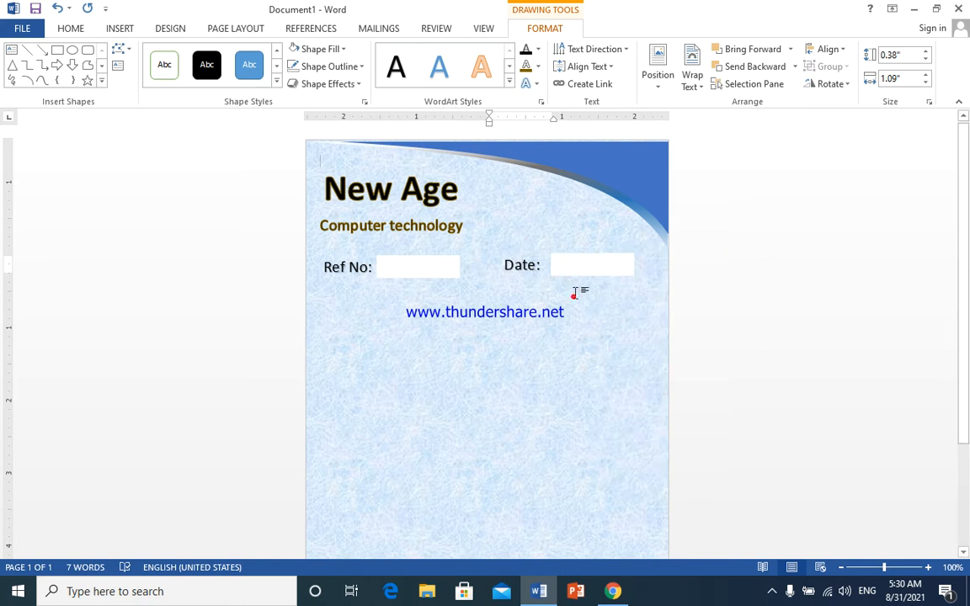
{"action": "left_click", "coordinate": [590, 271]}
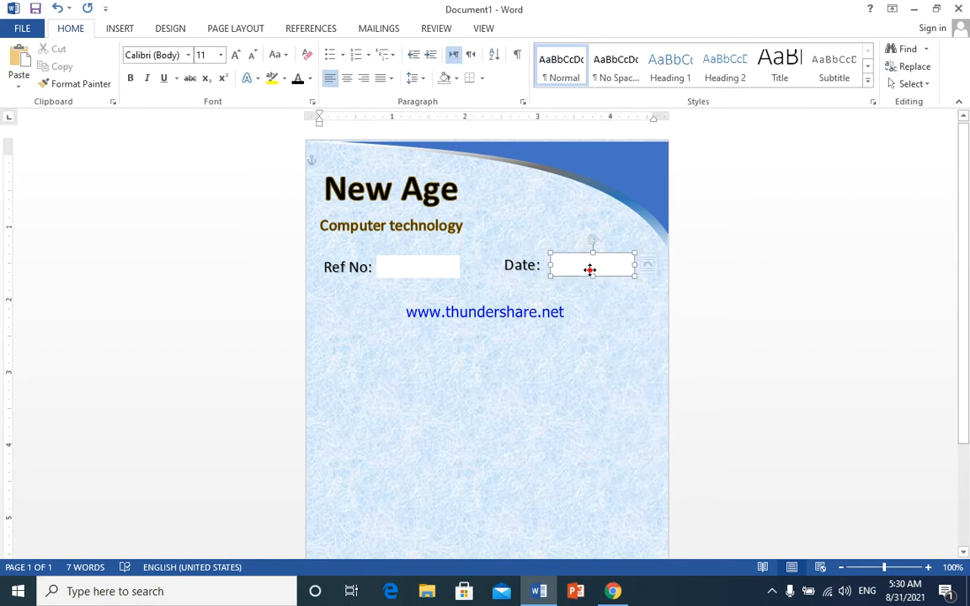
{"action": "left_click", "coordinate": [522, 265], "text": "shift"}
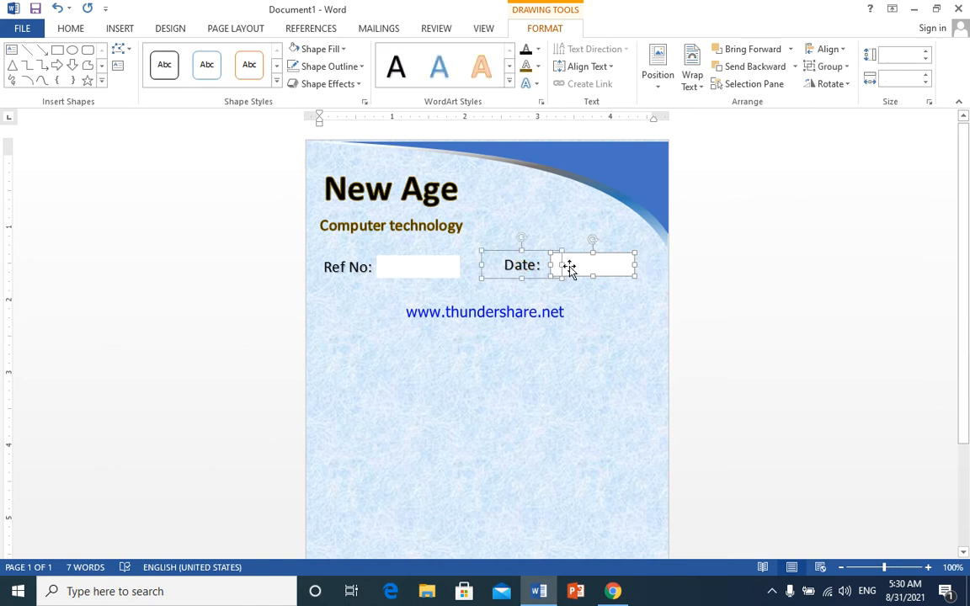
{"action": "left_click_drag", "start_coordinate": [570, 268], "coordinate": [392, 301]}
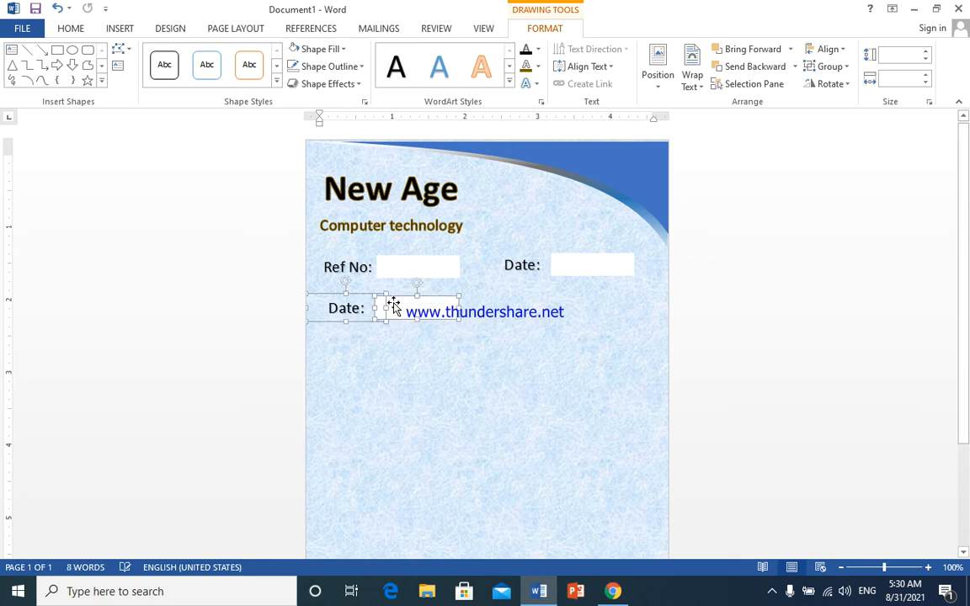
{"action": "left_click", "coordinate": [369, 308]}
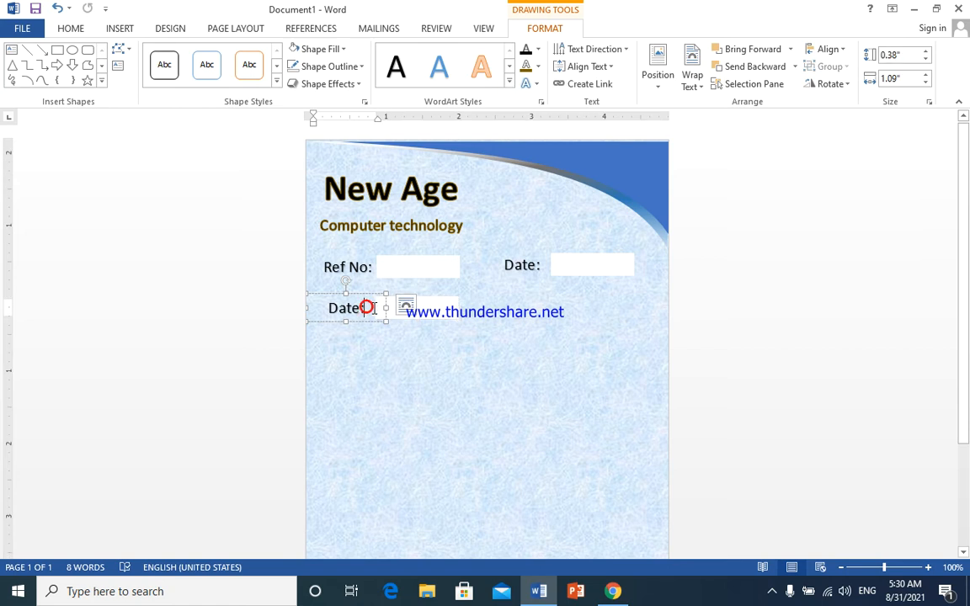
{"action": "triple_click", "coordinate": [368, 308]}
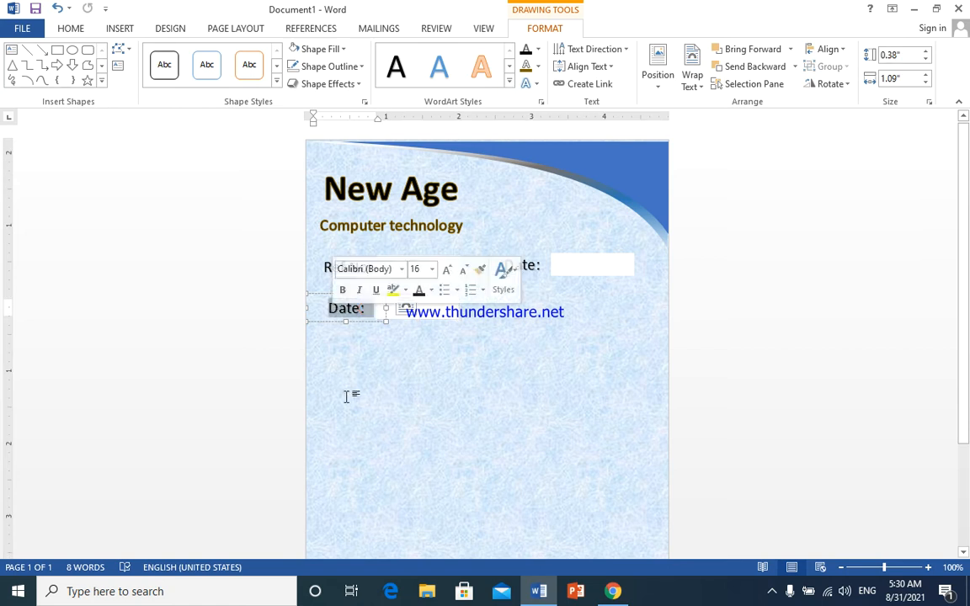
{"action": "type", "text": "name"}
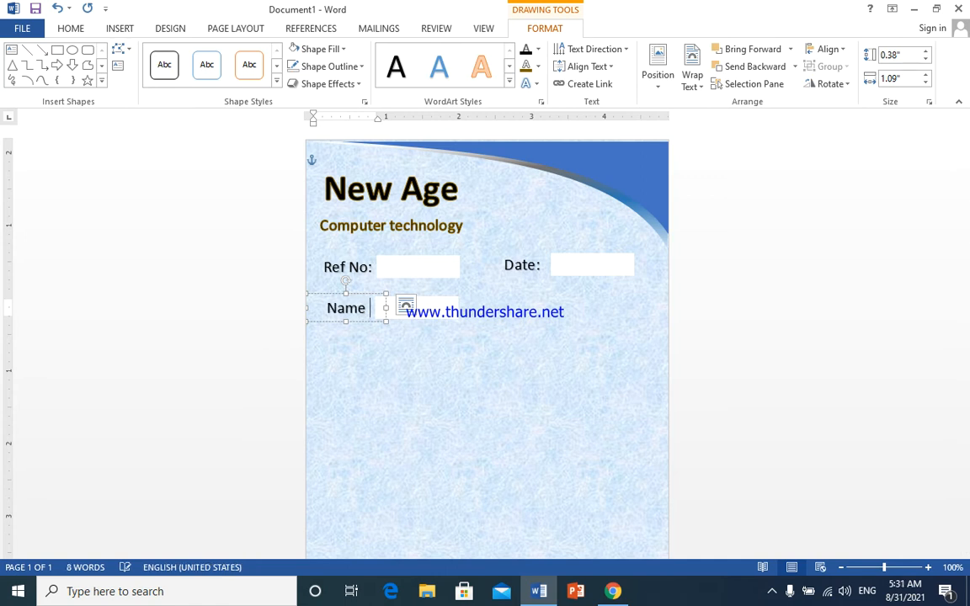
{"action": "key", "text": "BackSpace"}
{"action": "type", "text": ":"}
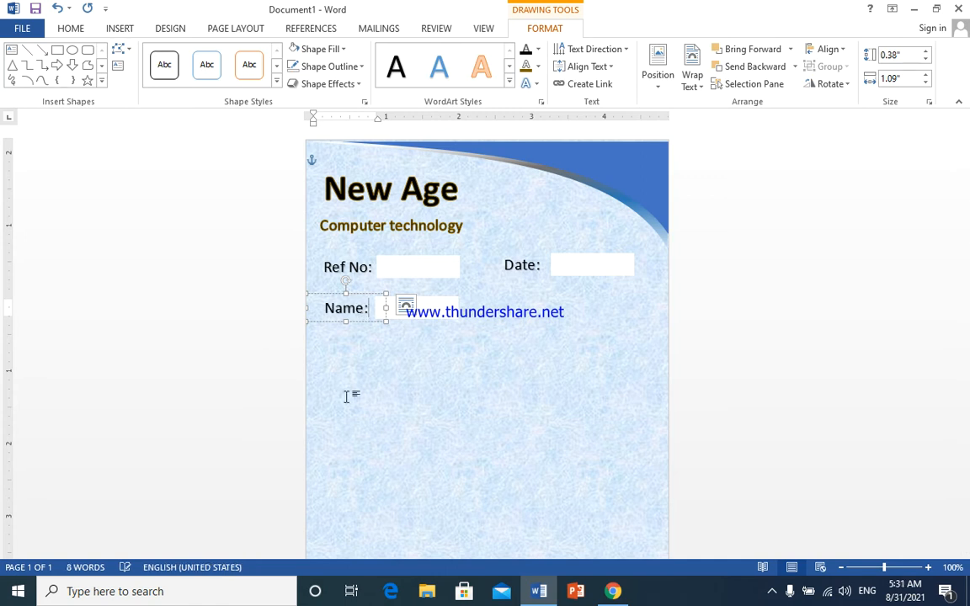
Step: Widen the white rectangle beside "Name:" to about 3.56" so it ends level with the "Date:" rectangle
{"action": "left_click", "coordinate": [438, 305]}
{"action": "left_click_drag", "start_coordinate": [460, 308], "coordinate": [635, 310]}
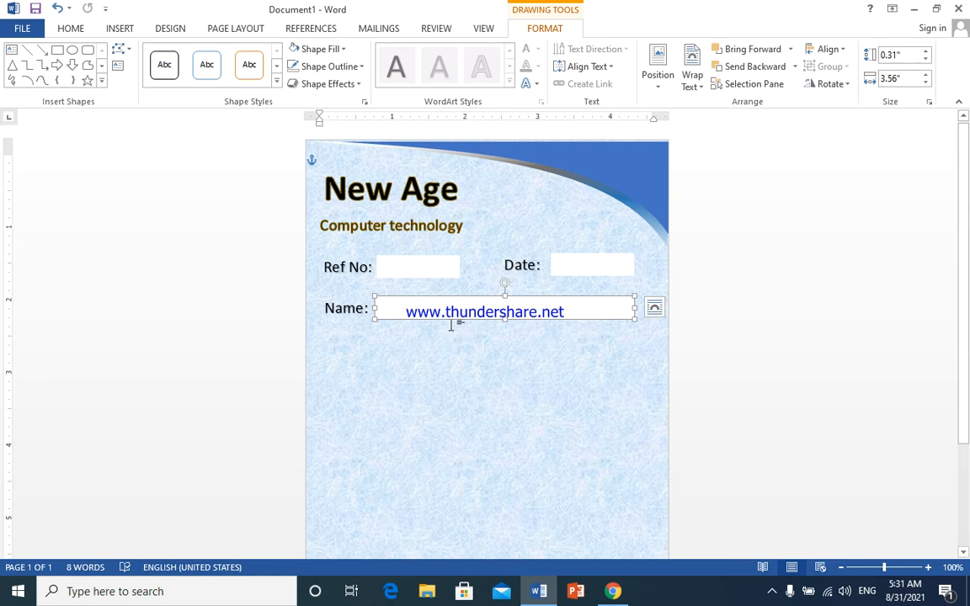
{"action": "left_click", "coordinate": [360, 351]}
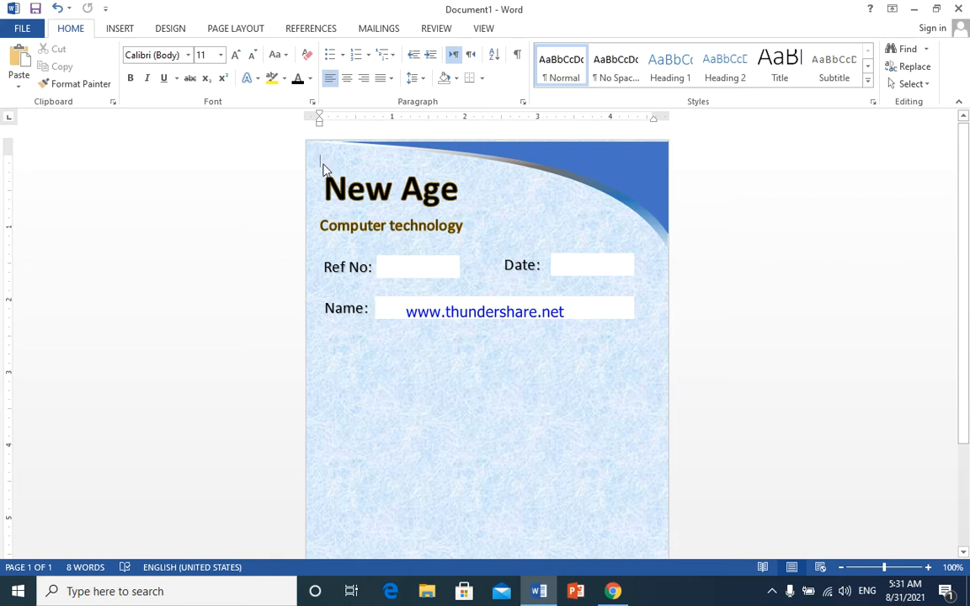
Step: Insert a table of five columns and five rows directly below the "Name:" field
{"action": "key", "text": "Return"}
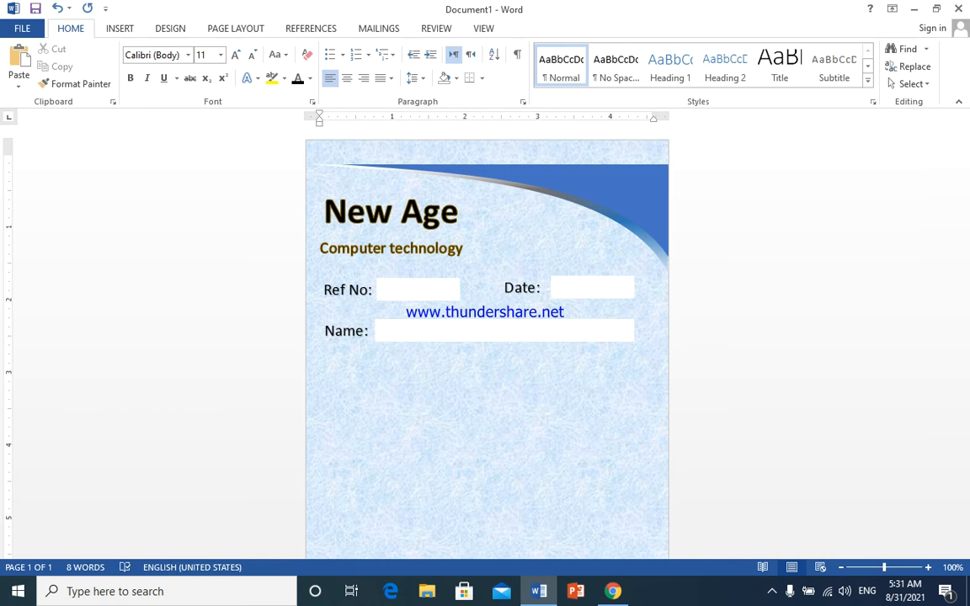
{"action": "key", "text": "BackSpace"}
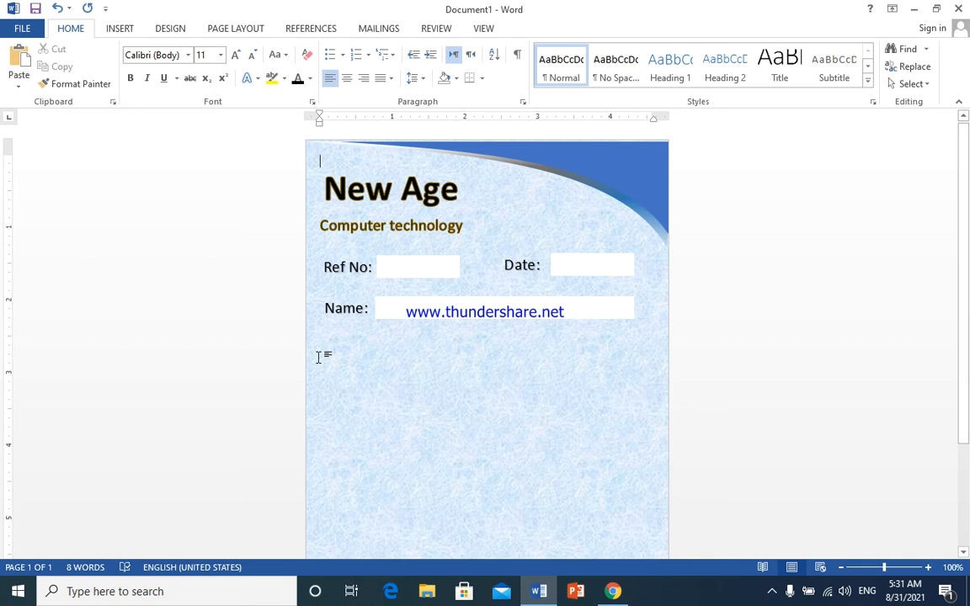
{"action": "key", "text": "Down"}
{"action": "key", "text": "Down"}
{"action": "key", "text": "Down"}
{"action": "key", "text": "Down"}
{"action": "key", "text": "Down"}
{"action": "key", "text": "Down"}
{"action": "key", "text": "Down"}
{"action": "key", "text": "Down"}
{"action": "left_click", "coordinate": [123, 25]}
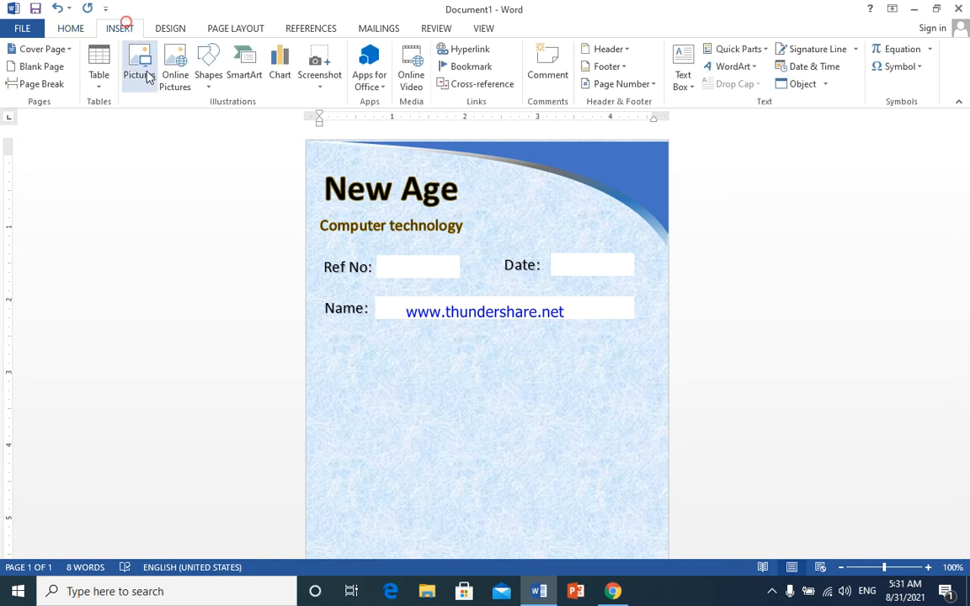
{"action": "left_click", "coordinate": [99, 84]}
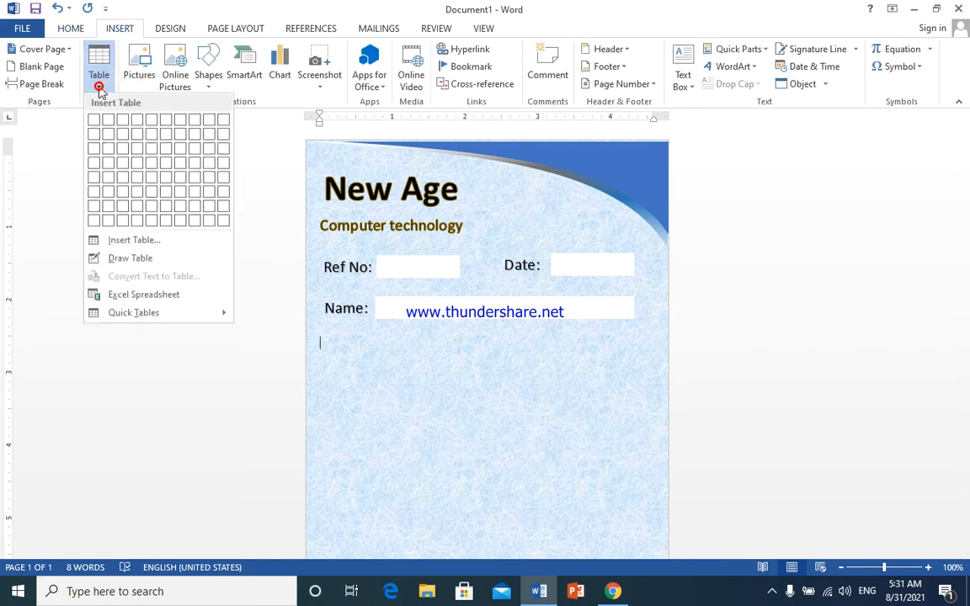
{"action": "left_click", "coordinate": [152, 182]}
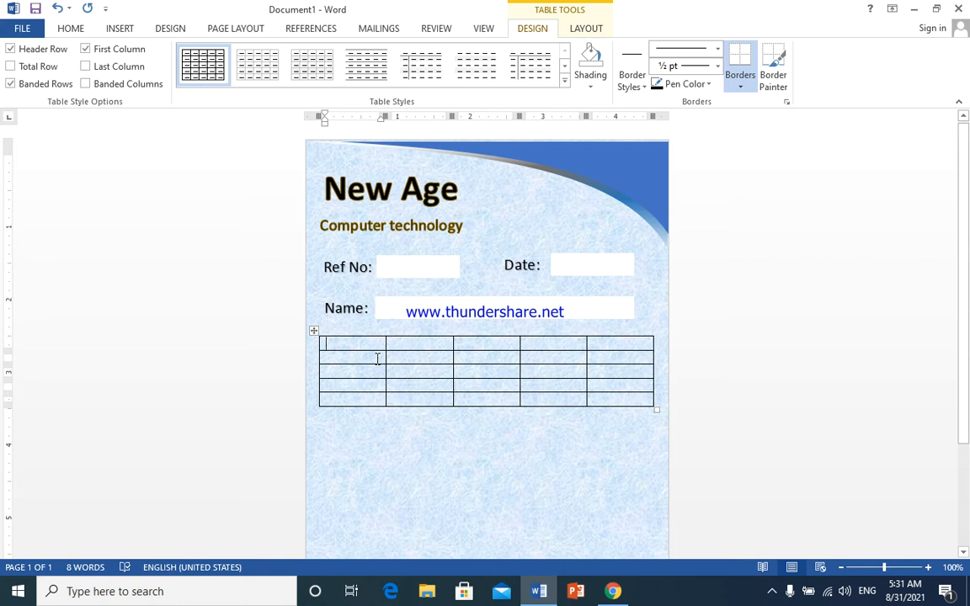
Step: Fill the table's header row with "Sr-No", "Item name", "QTY", "Unit price" and "Total"
{"action": "type", "text": "sr n"}
{"action": "key", "text": "BackSpace"}
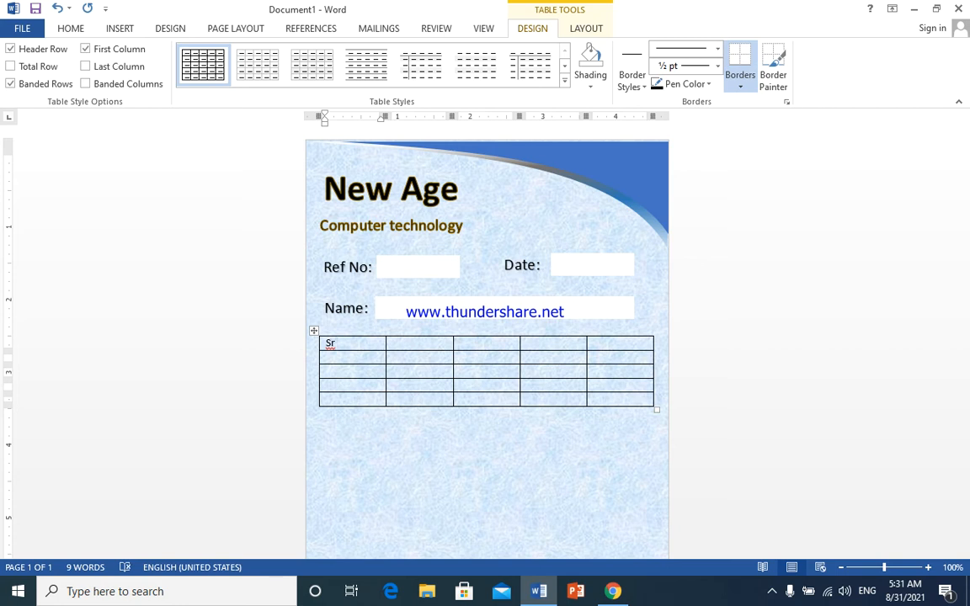
{"action": "key", "text": "BackSpace"}
{"action": "type", "text": "r-No"}
{"action": "key", "text": "Tab"}
{"action": "type", "text": "Item name"}
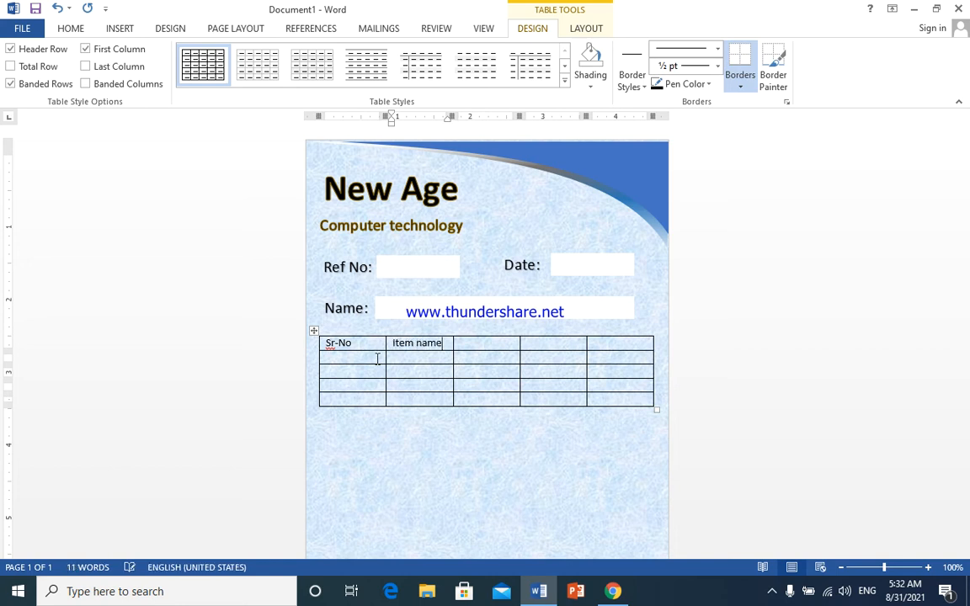
{"action": "key", "text": "Tab"}
{"action": "type", "text": "S"}
{"action": "type", "text": "QTY"}
{"action": "key", "text": "Tab"}
{"action": "type", "text": "unit price"}
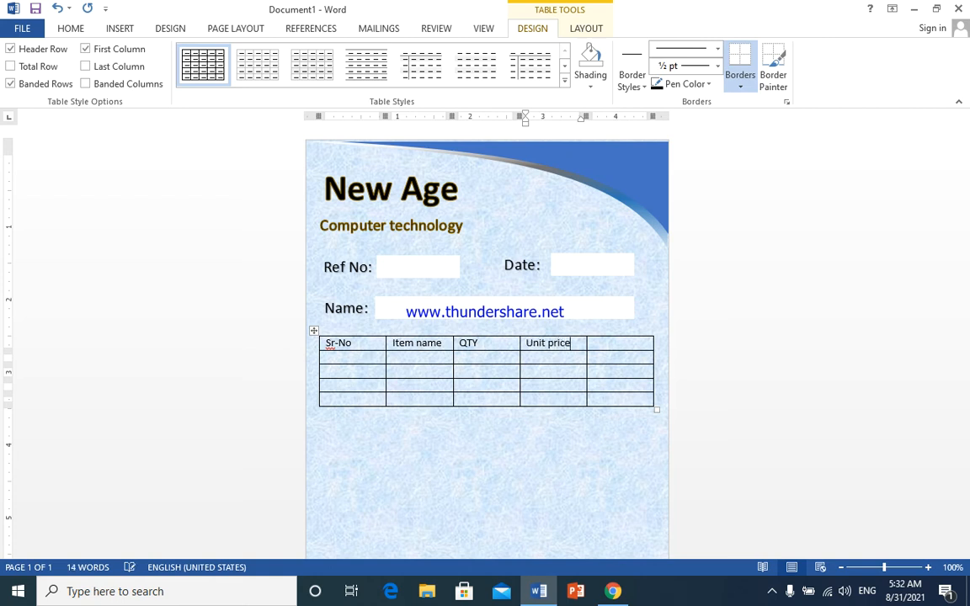
{"action": "key", "text": "Tab"}
{"action": "type", "text": "total"}
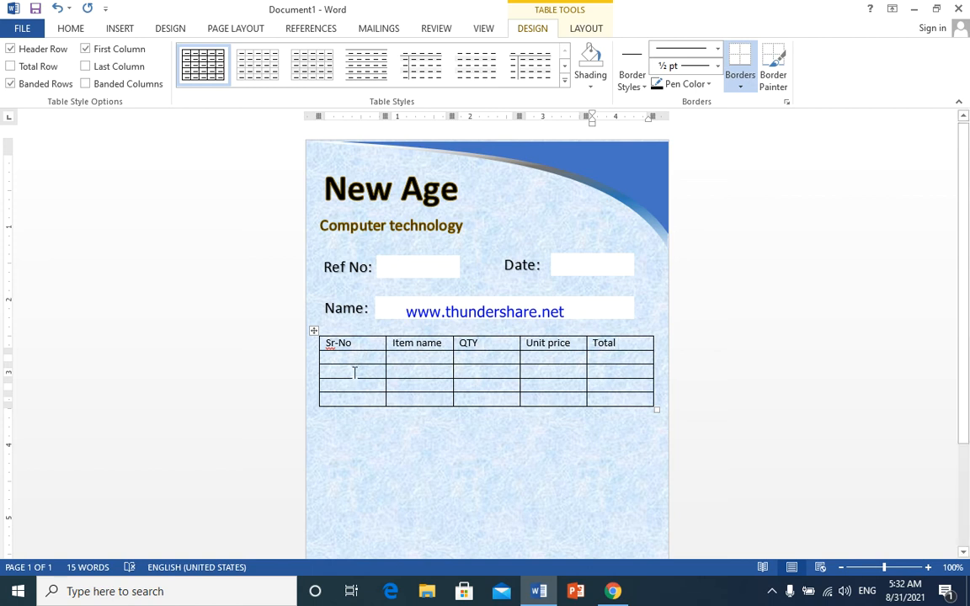
{"action": "left_click", "coordinate": [331, 344]}
{"action": "right_click", "coordinate": [331, 344]}
{"action": "key", "text": "Escape"}
{"action": "left_click", "coordinate": [330, 342]}
Step: Adjust the table's column widths: widen "Item name" and "Total", and narrow "Sr-No", "QTY" and "Unit price" to fit their headings
{"action": "left_click", "coordinate": [440, 357]}
{"action": "left_click_drag", "start_coordinate": [453, 348], "coordinate": [488, 352]}
{"action": "left_click_drag", "start_coordinate": [586, 360], "coordinate": [581, 360]}
{"action": "left_click_drag", "start_coordinate": [387, 358], "coordinate": [360, 357]}
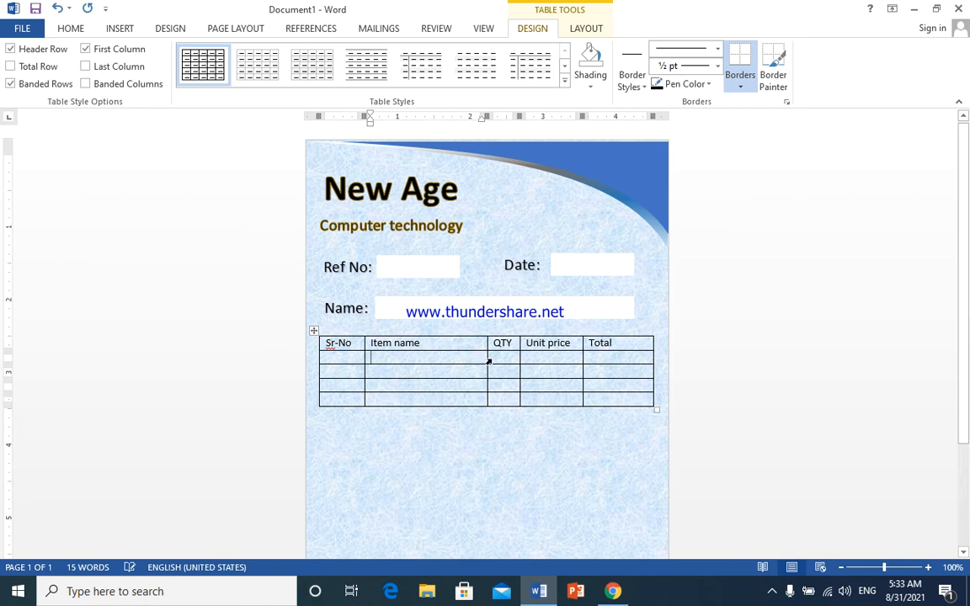
{"action": "left_click_drag", "start_coordinate": [487, 362], "coordinate": [479, 358]}
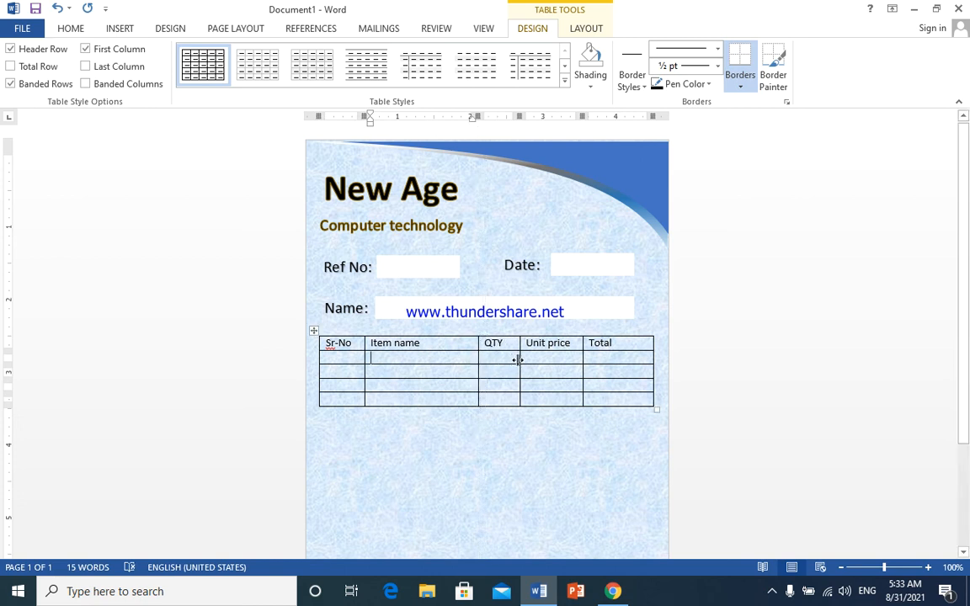
{"action": "left_click_drag", "start_coordinate": [520, 359], "coordinate": [511, 359]}
{"action": "left_click_drag", "start_coordinate": [581, 361], "coordinate": [574, 363]}
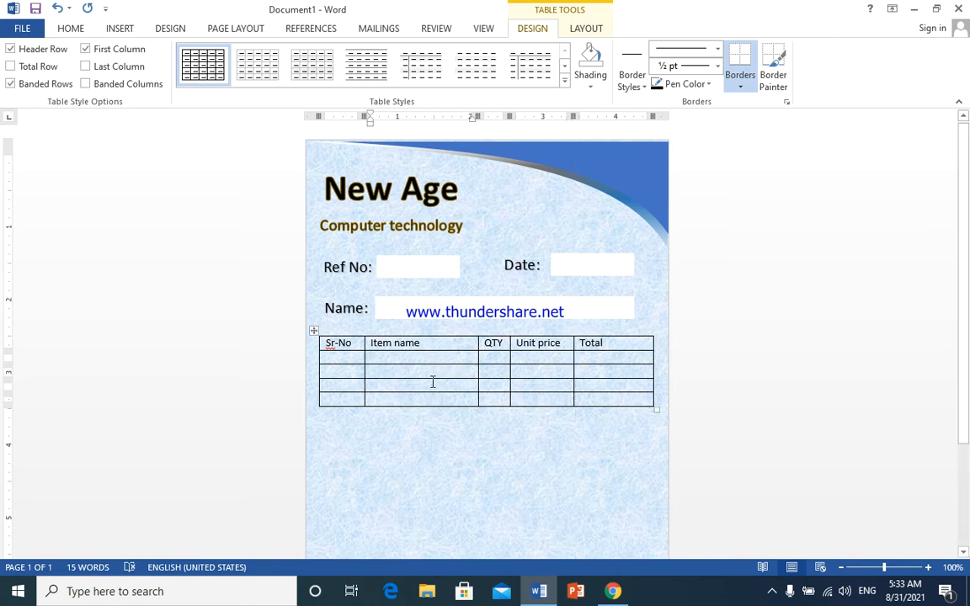
Step: Make the table's second row tall by adding 12 blank lines in its "Item name" cell
{"action": "key", "text": "Return"}
{"action": "key", "text": "Return"}
{"action": "key", "text": "Return"}
{"action": "key", "text": "Return"}
{"action": "key", "text": "Return"}
{"action": "key", "text": "Return"}
{"action": "key", "text": "Return"}
{"action": "key", "text": "Return"}
{"action": "key", "text": "Return"}
{"action": "key", "text": "Return"}
{"action": "key", "text": "Return"}
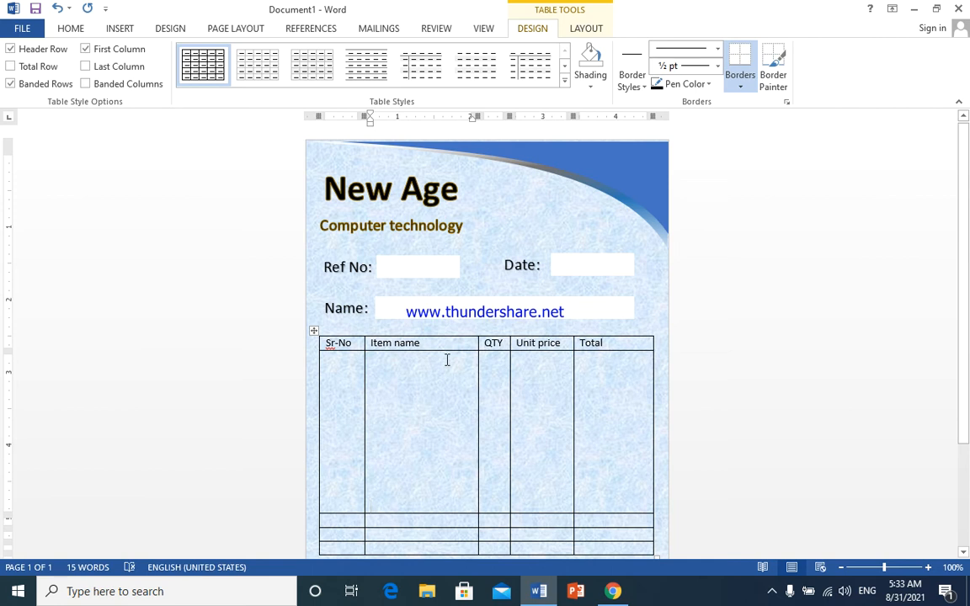
{"action": "scroll", "coordinate": [447, 357], "scroll_direction": "down", "scroll_amount": 1}
{"action": "scroll", "coordinate": [447, 359], "scroll_direction": "down", "scroll_amount": 1}
{"action": "key", "text": "Return"}
{"action": "key", "text": "Return"}
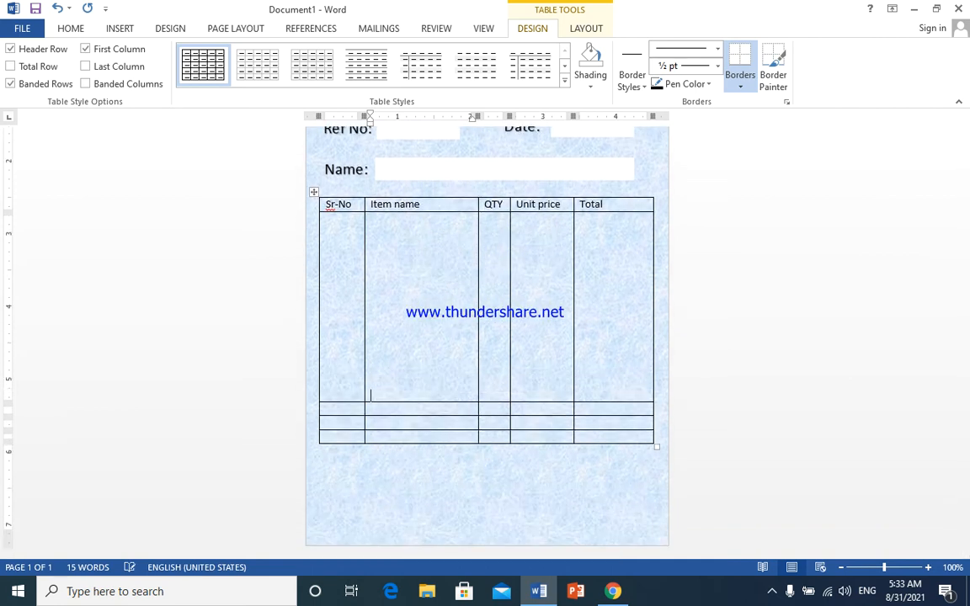
{"action": "key", "text": "BackSpace"}
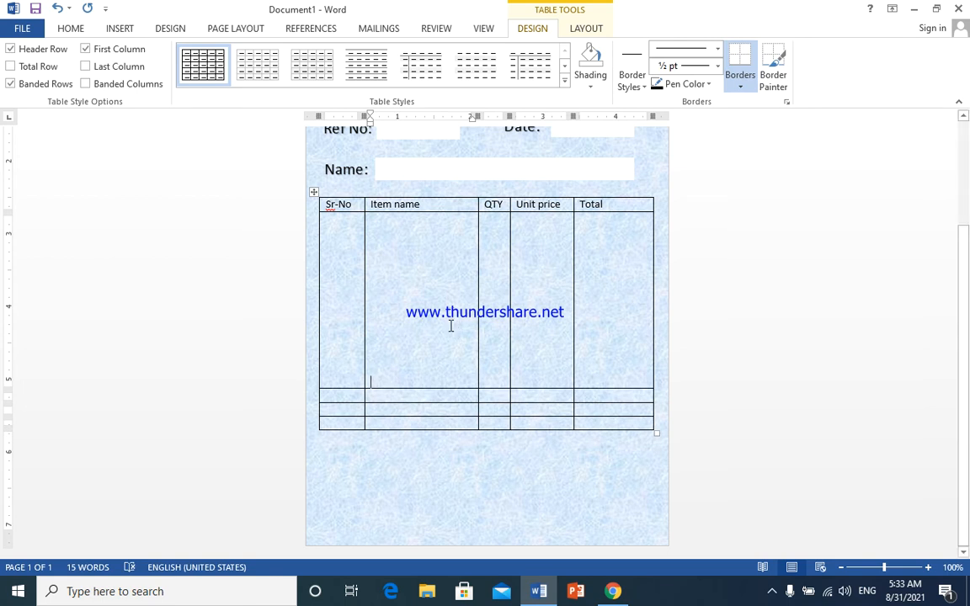
Step: Enter "Total", "Advance" and "Balance" in the "Unit price" column of the table's last three rows
{"action": "scroll", "coordinate": [494, 340], "scroll_direction": "up", "scroll_amount": 2}
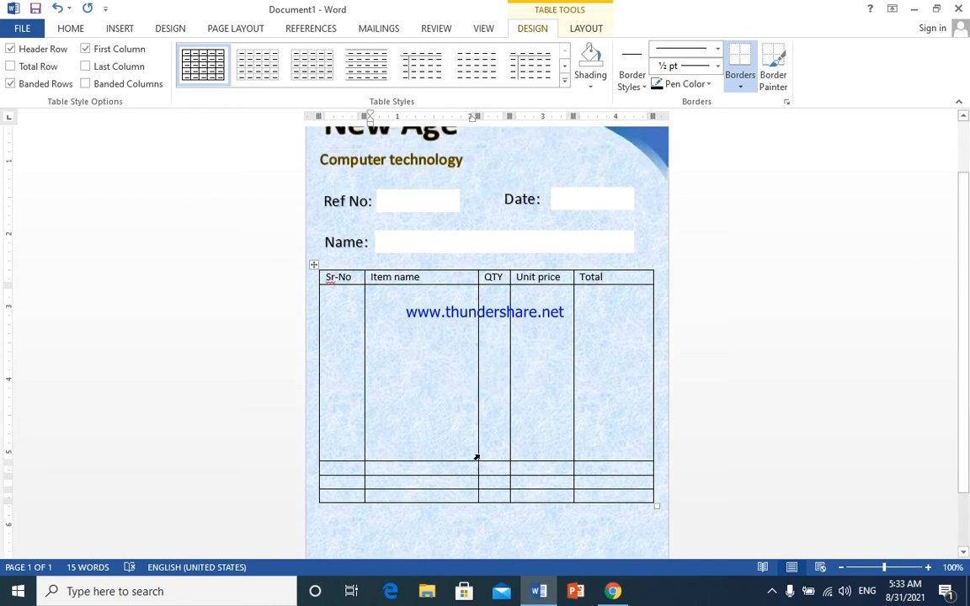
{"action": "left_click", "coordinate": [546, 469]}
{"action": "type", "text": "total"}
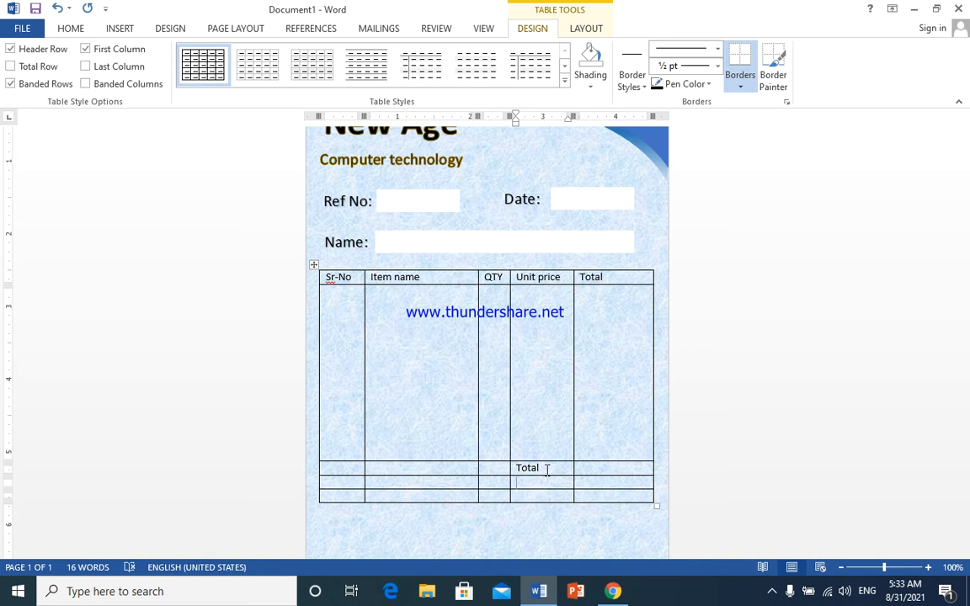
{"action": "type", "text": " adva"}
{"action": "key", "text": "BackSpace"}
{"action": "key", "text": "BackSpace"}
{"action": "type", "text": "vac"}
{"action": "type", "text": "nce"}
{"action": "key", "text": "BackSpace"}
{"action": "key", "text": "BackSpace"}
{"action": "key", "text": "BackSpace"}
{"action": "key", "text": "BackSpace"}
{"action": "type", "text": "nce"}
{"action": "type", "text": "bala"}
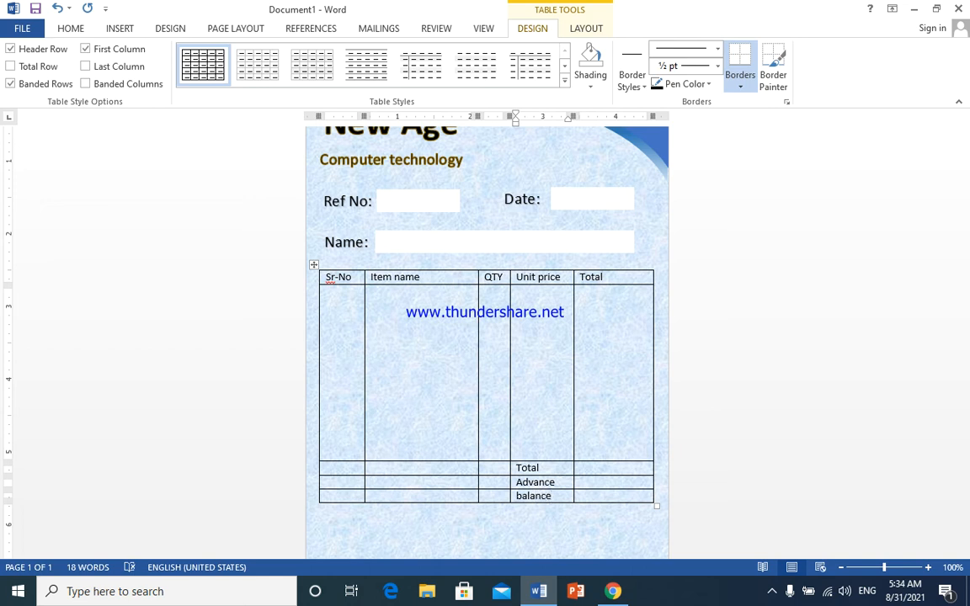
{"action": "key", "text": "Up"}
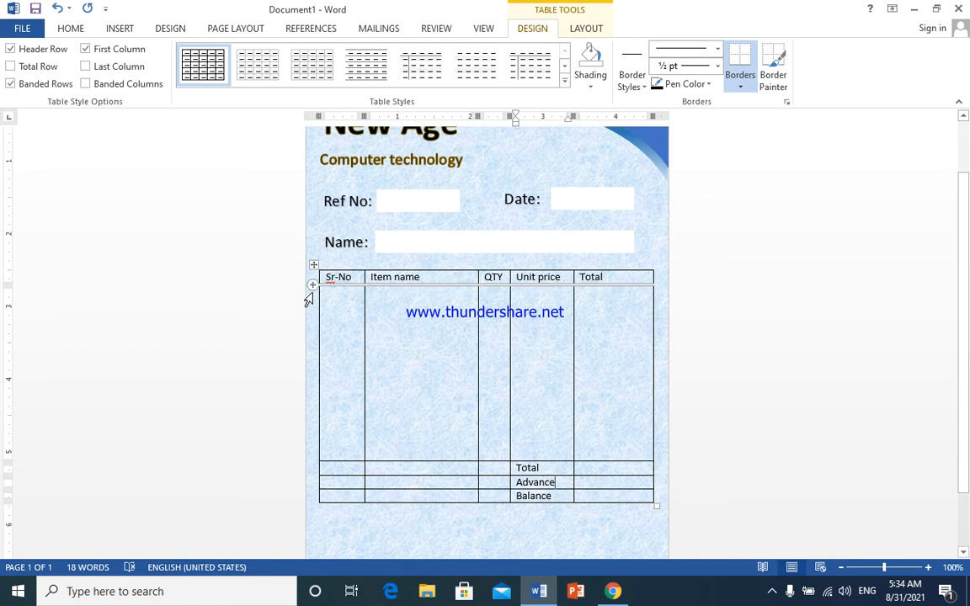
Step: Align the text of the whole table to the top center of its cells
{"action": "left_click", "coordinate": [315, 265]}
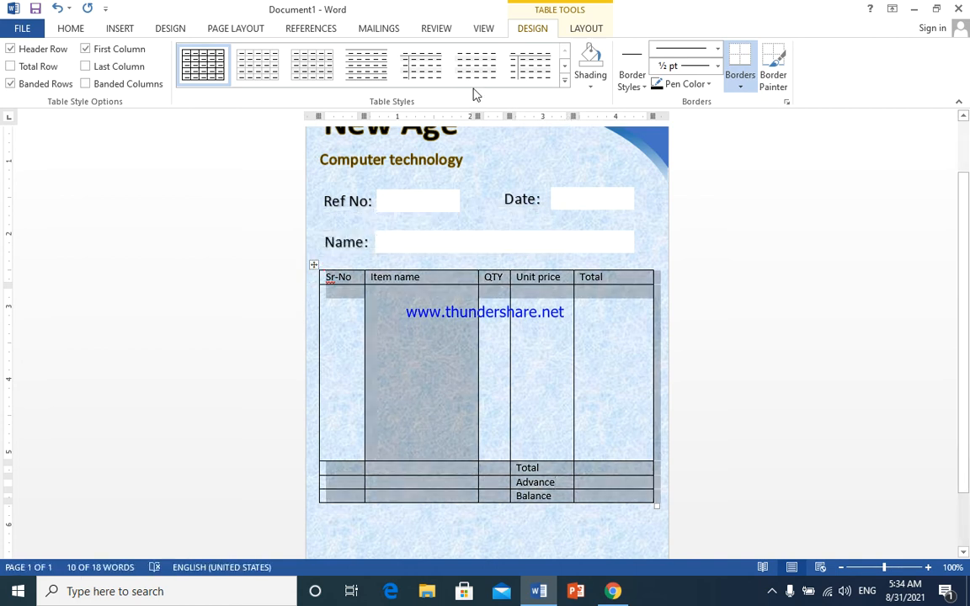
{"action": "left_click", "coordinate": [587, 34]}
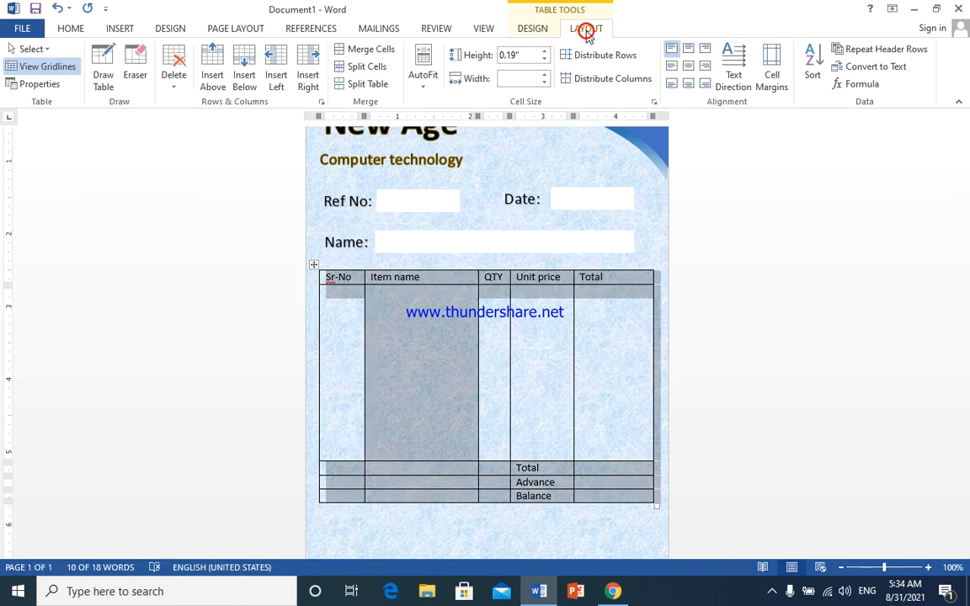
{"action": "left_click", "coordinate": [688, 49]}
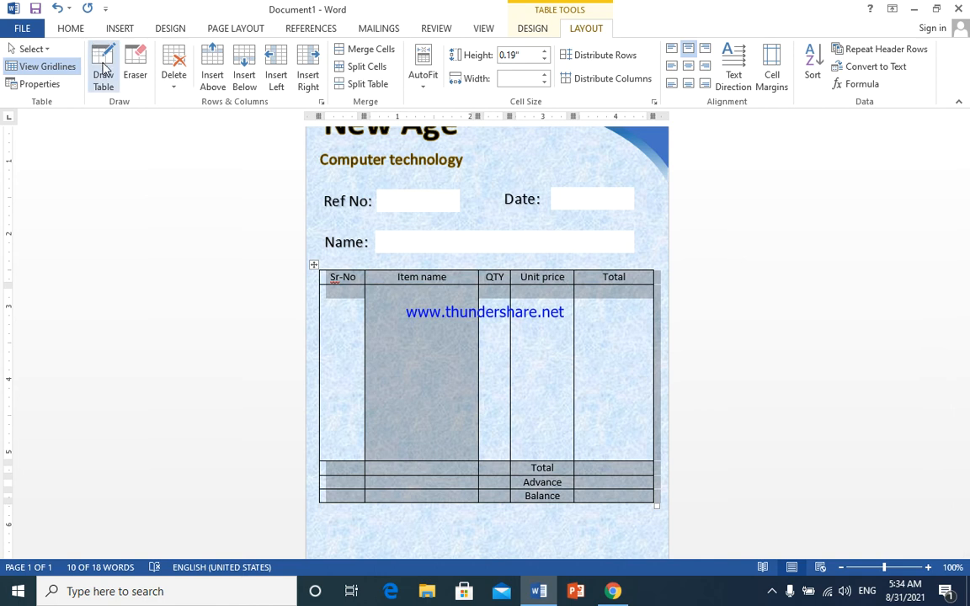
Step: Insert a one-column, two-row table below the item table and narrow it to about 1.34" wide
{"action": "left_click", "coordinate": [340, 367]}
{"action": "scroll", "coordinate": [332, 396], "scroll_direction": "down", "scroll_amount": 2}
{"action": "left_click", "coordinate": [331, 443]}
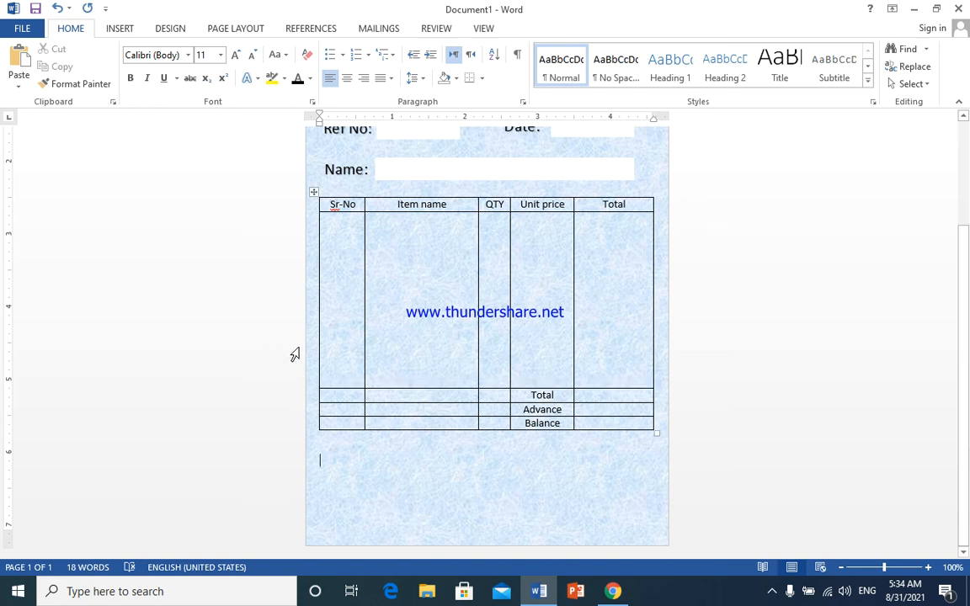
{"action": "left_click", "coordinate": [118, 28]}
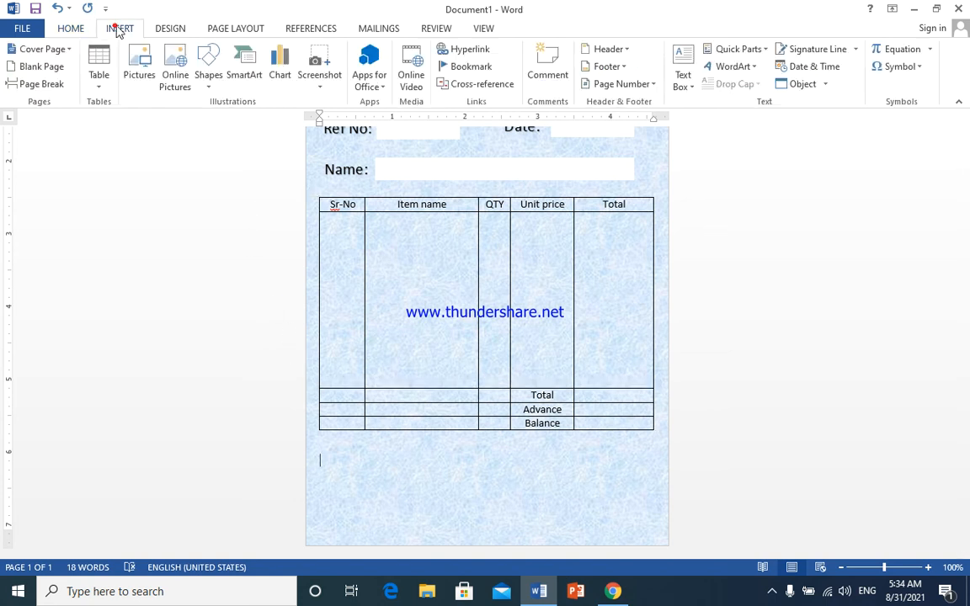
{"action": "left_click", "coordinate": [96, 76]}
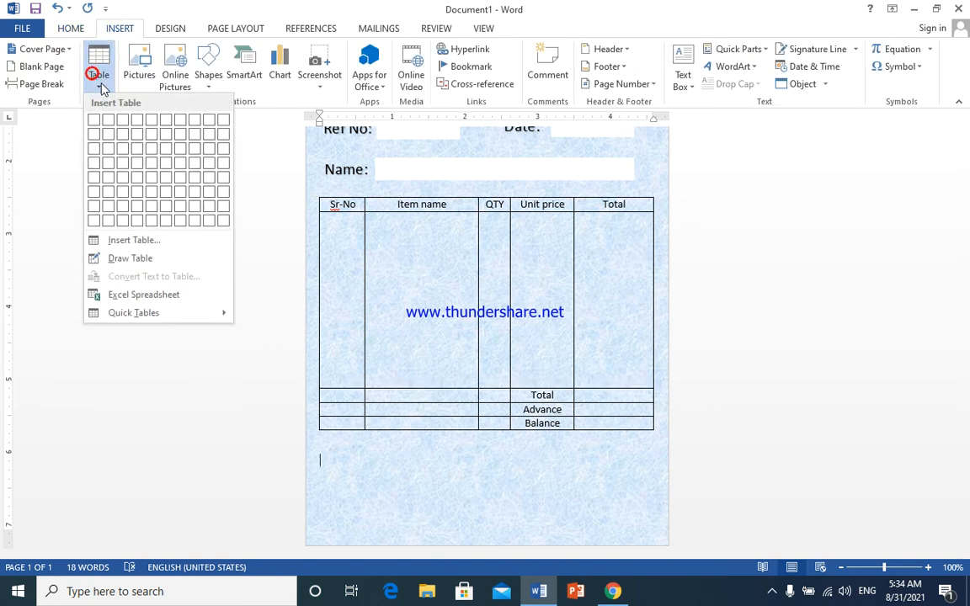
{"action": "left_click", "coordinate": [98, 134]}
{"action": "left_click_drag", "start_coordinate": [654, 485], "coordinate": [417, 478]}
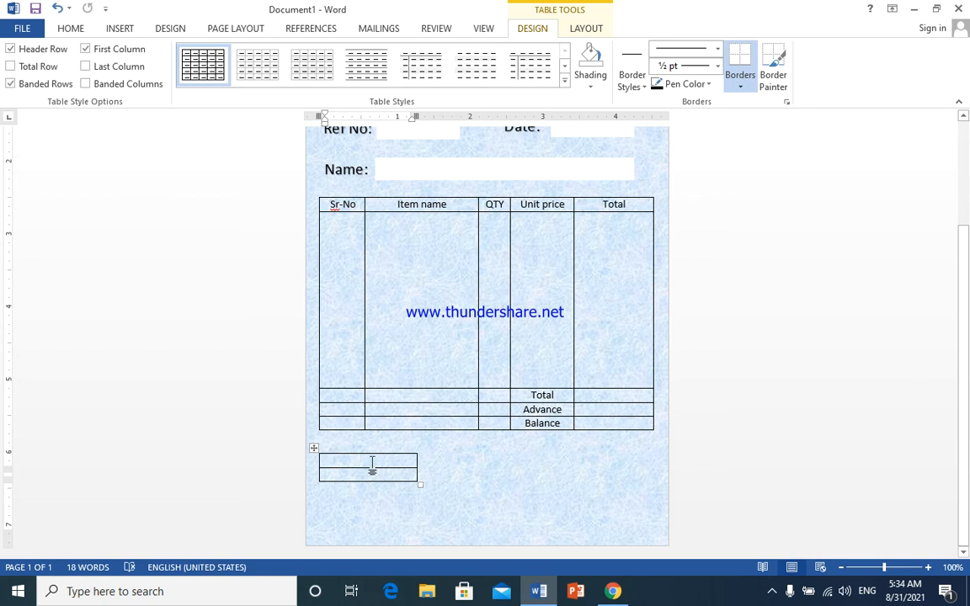
Step: Add one blank line between the item table and the small two-row table
{"action": "left_click", "coordinate": [315, 449]}
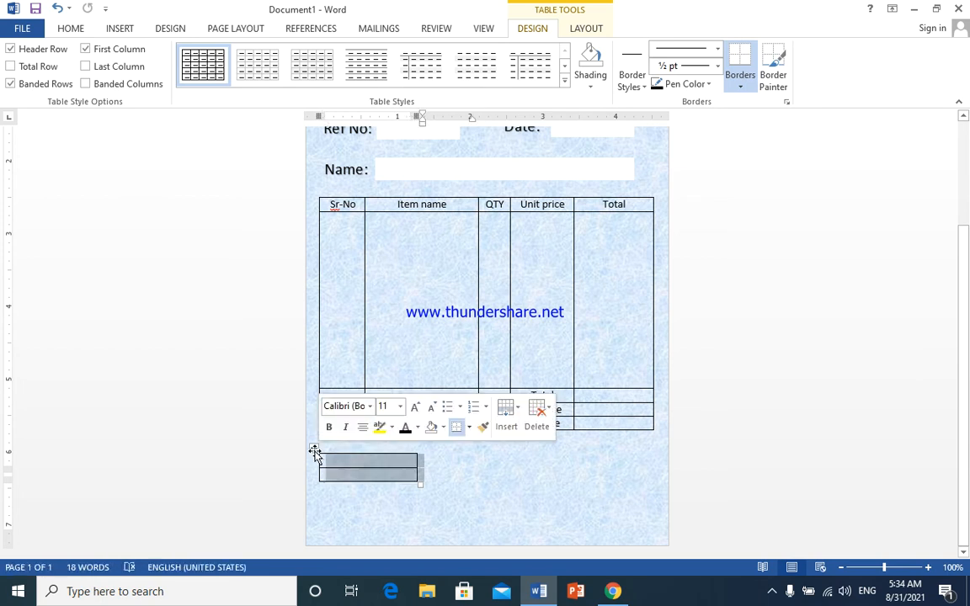
{"action": "left_click", "coordinate": [315, 451]}
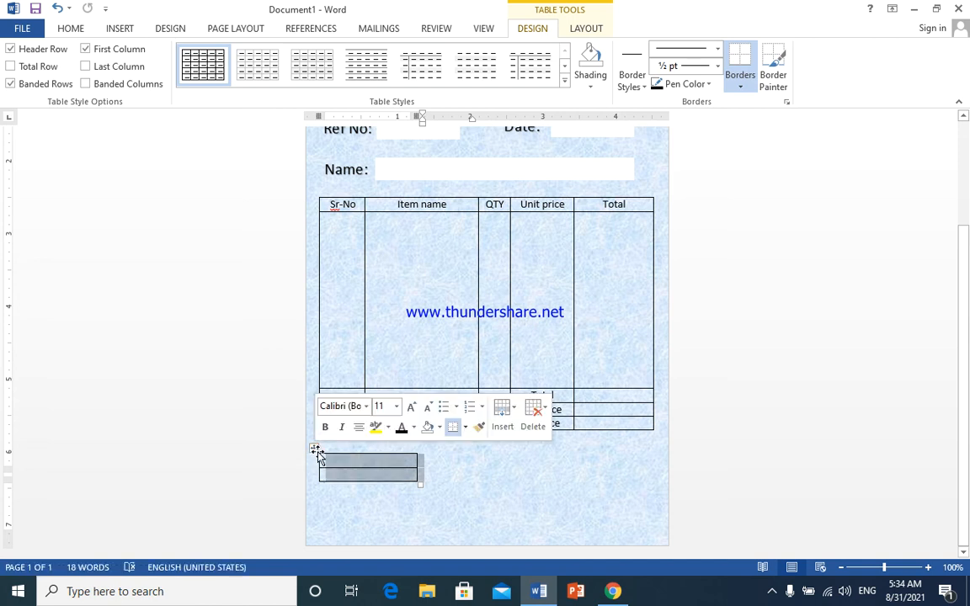
{"action": "left_click", "coordinate": [312, 451]}
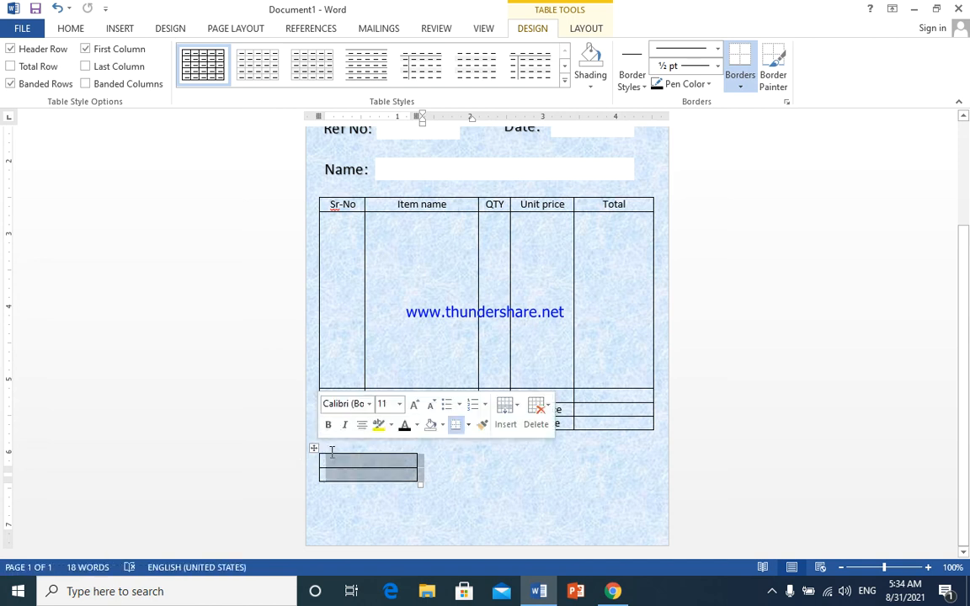
{"action": "left_click", "coordinate": [329, 451]}
{"action": "key", "text": "Return"}
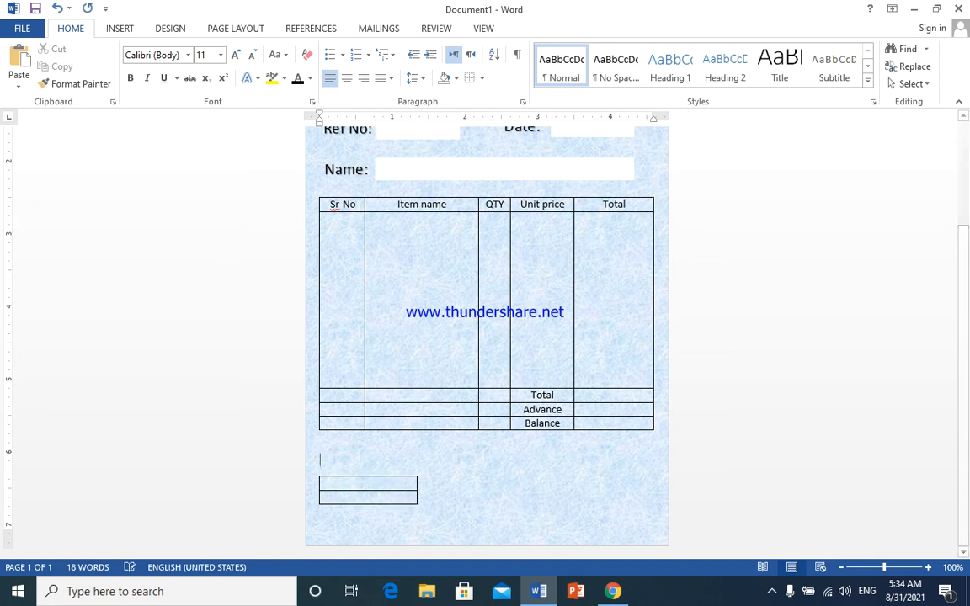
Step: Enter "Customer sign" in the second row of the small table
{"action": "left_click", "coordinate": [350, 499]}
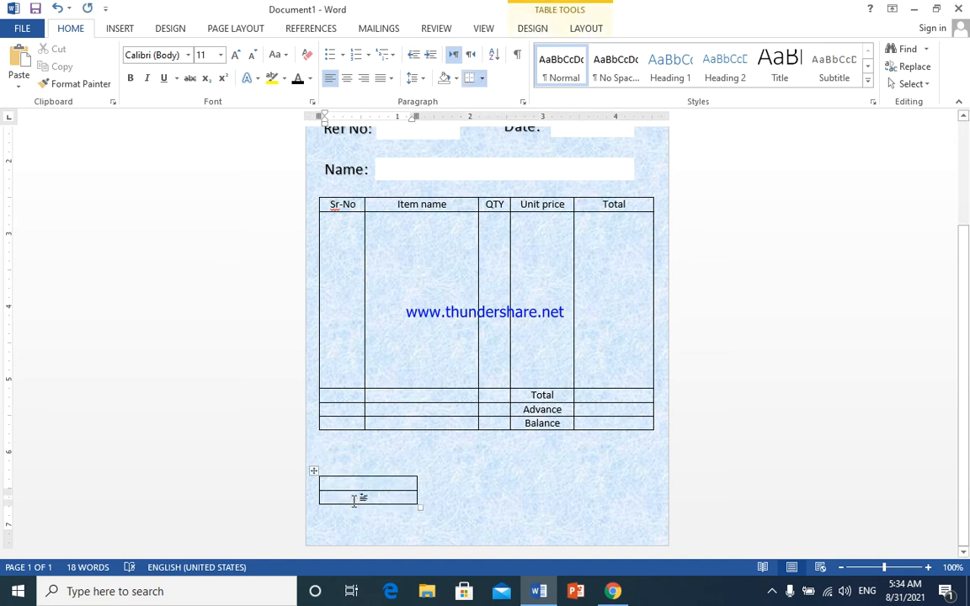
{"action": "type", "text": "cudt"}
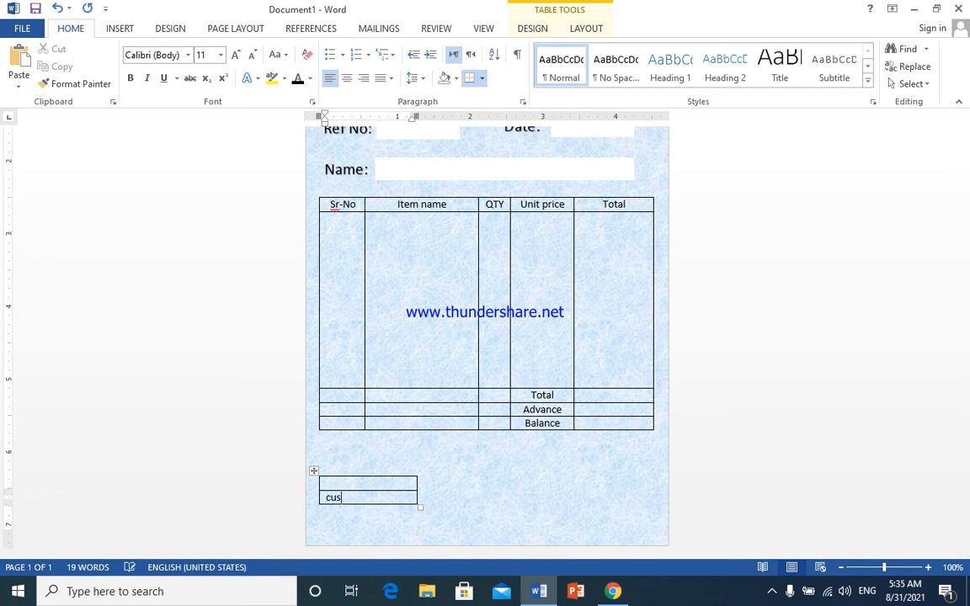
{"action": "type", "text": "omer sign"}
Step: Remove all borders from the "Customer sign" table except the inside horizontal border, leaving a signature line
{"action": "left_click", "coordinate": [314, 470]}
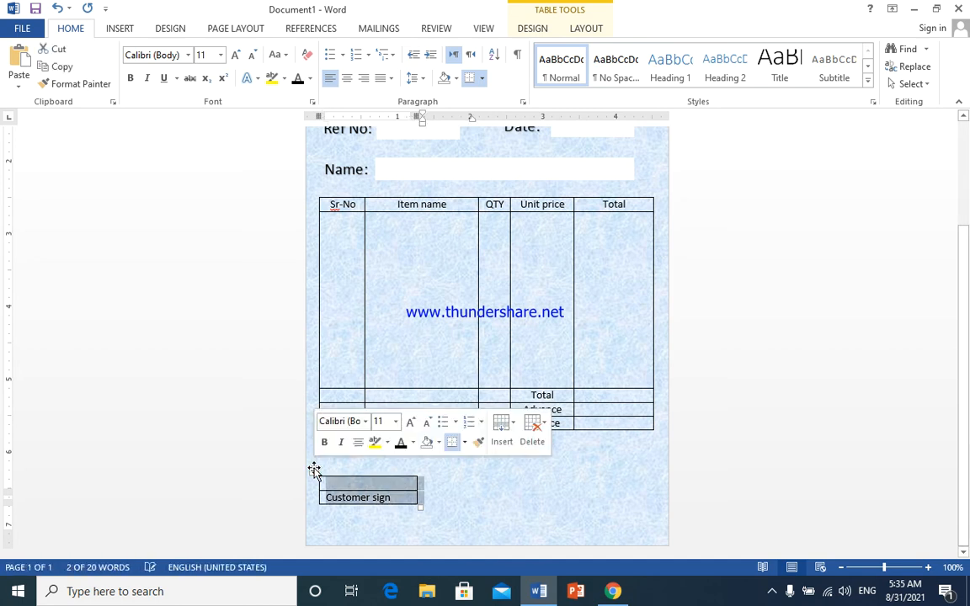
{"action": "left_click", "coordinate": [546, 30]}
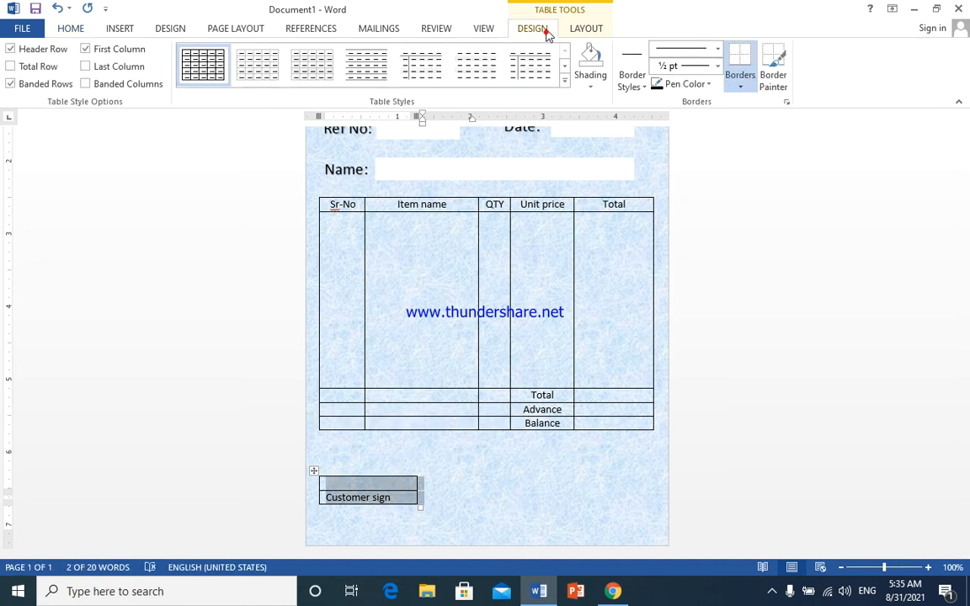
{"action": "left_click", "coordinate": [741, 84]}
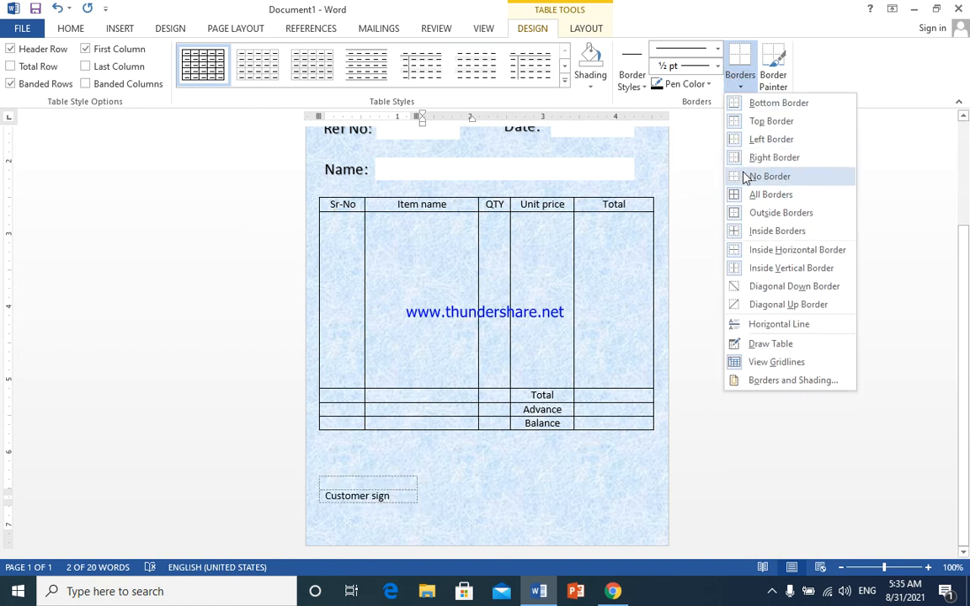
{"action": "left_click", "coordinate": [745, 174]}
{"action": "left_click", "coordinate": [740, 85]}
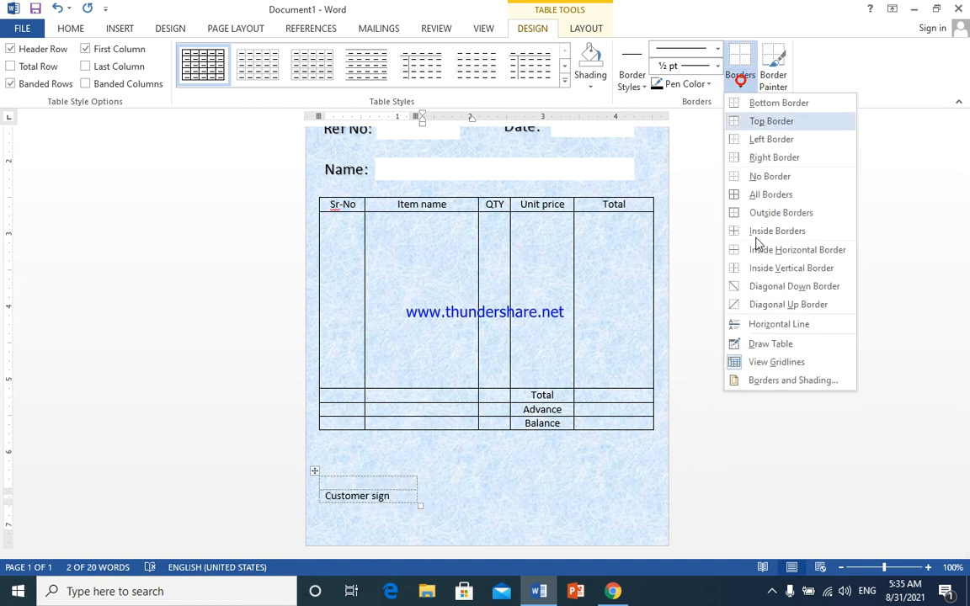
{"action": "left_click", "coordinate": [758, 251]}
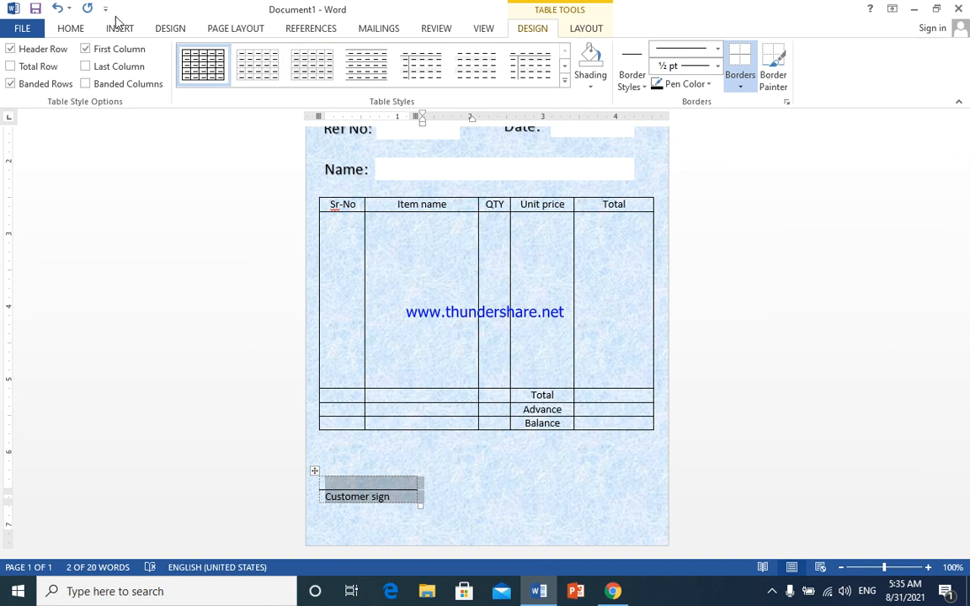
Step: Align the text of the "Customer sign" table to the top center of its cells
{"action": "left_click", "coordinate": [68, 28]}
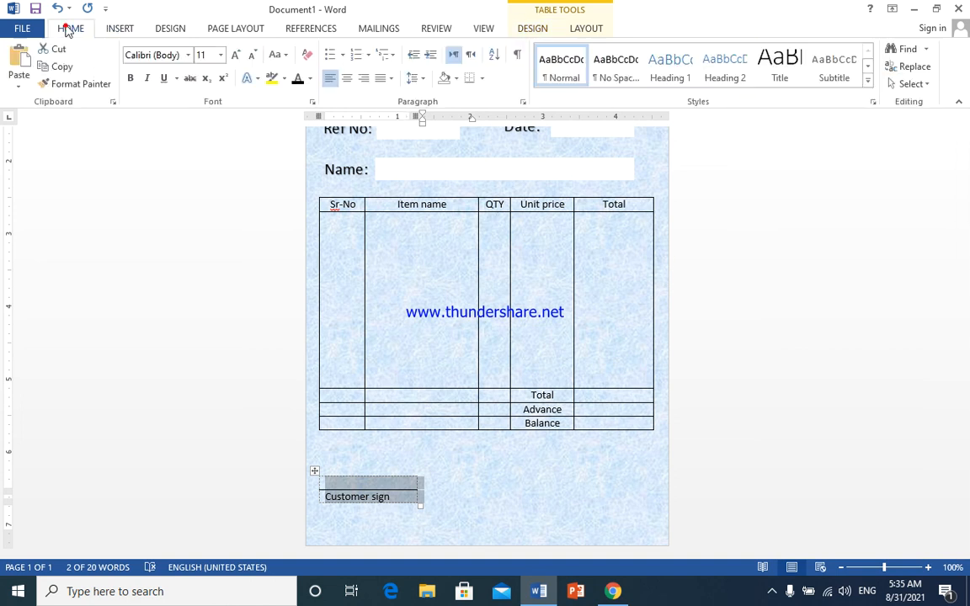
{"action": "left_click", "coordinate": [348, 80]}
{"action": "left_click", "coordinate": [329, 78]}
{"action": "left_click", "coordinate": [583, 27]}
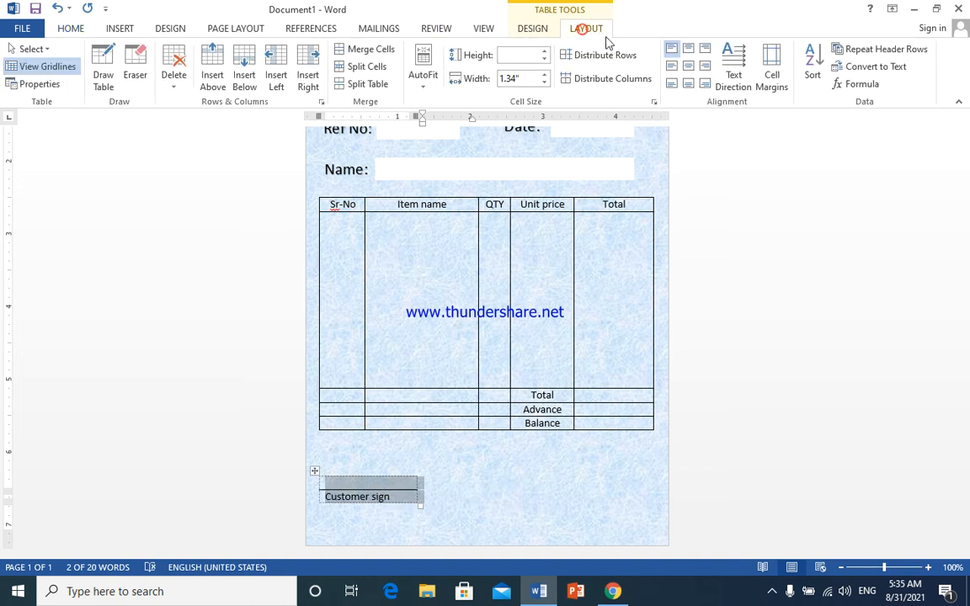
{"action": "left_click", "coordinate": [688, 48]}
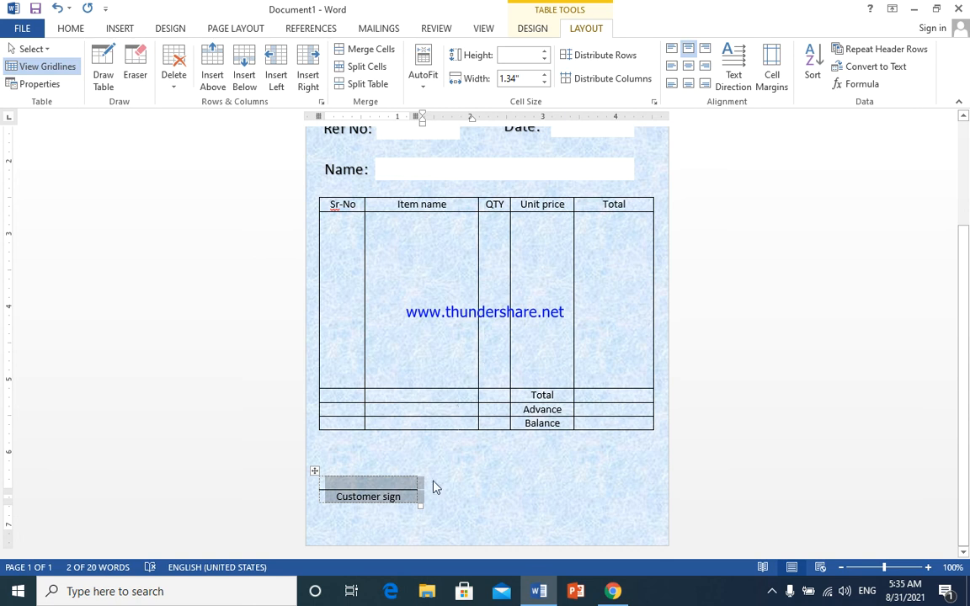
{"action": "left_click", "coordinate": [316, 472]}
{"action": "left_click_drag", "start_coordinate": [317, 472], "coordinate": [538, 473]}
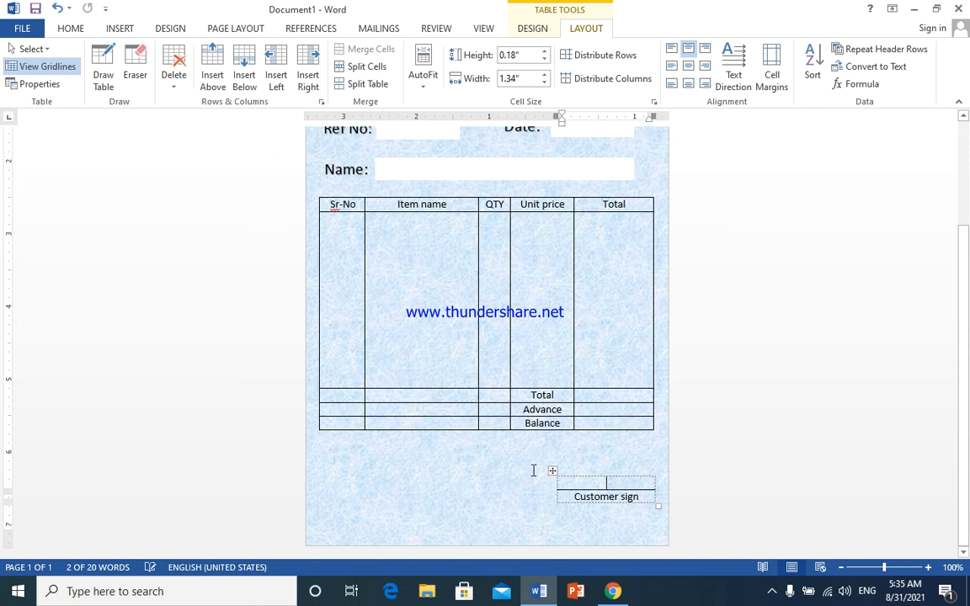
{"action": "key", "text": "ctrl+z"}
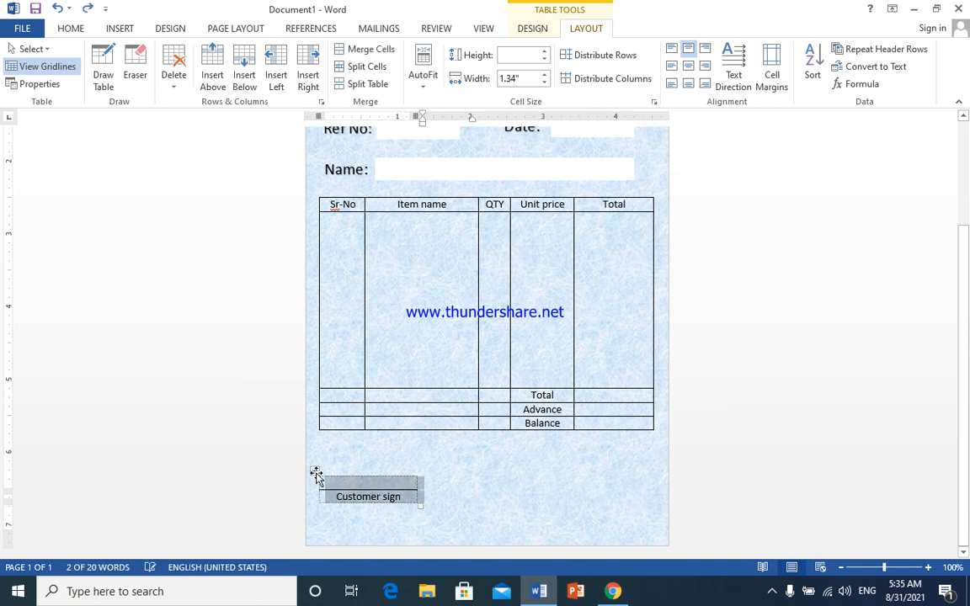
{"action": "left_click_drag", "start_coordinate": [316, 474], "coordinate": [322, 503]}
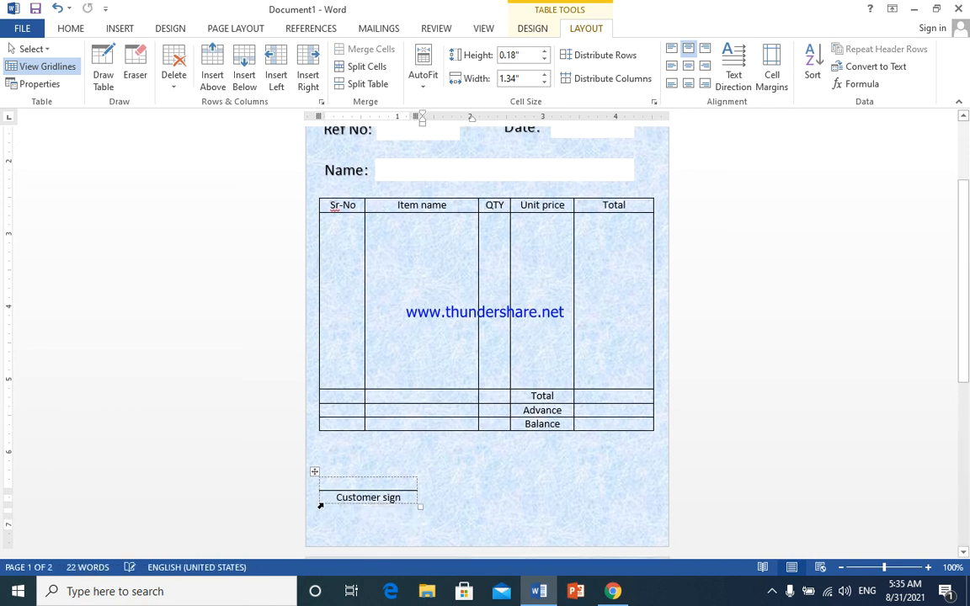
{"action": "key", "text": "ctrl+z"}
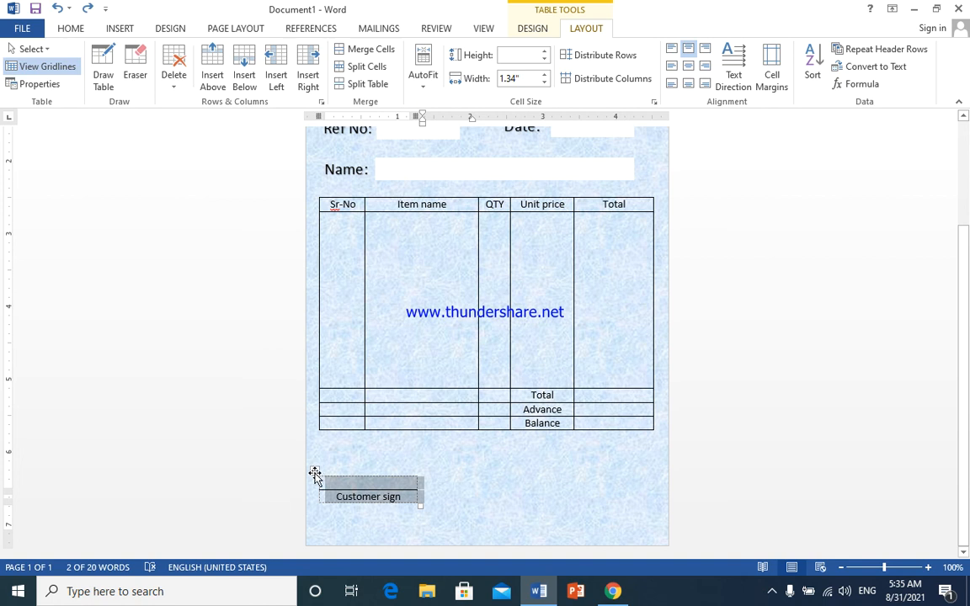
Step: Place a copy of the "Customer sign" table at the start of the second page, keeping its two rows
{"action": "left_click_drag", "start_coordinate": [314, 474], "coordinate": [381, 523]}
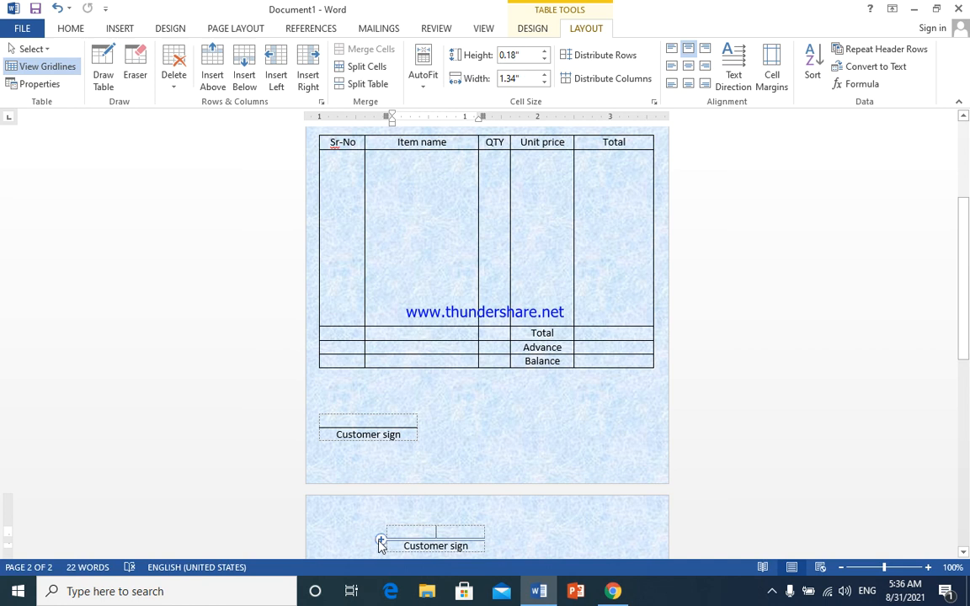
{"action": "left_click", "coordinate": [381, 540]}
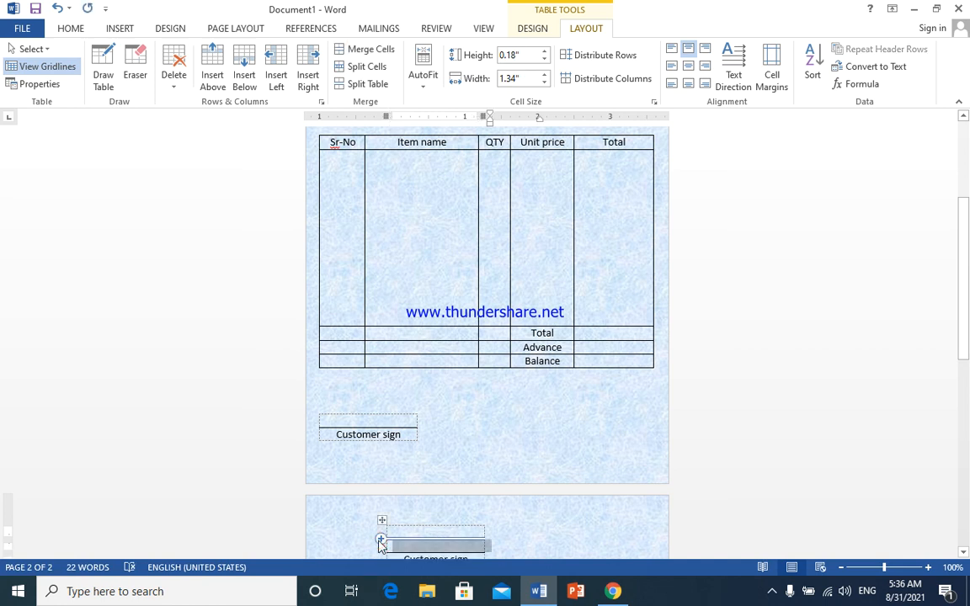
{"action": "left_click", "coordinate": [382, 520]}
{"action": "scroll", "coordinate": [379, 524], "scroll_direction": "down", "scroll_amount": 2}
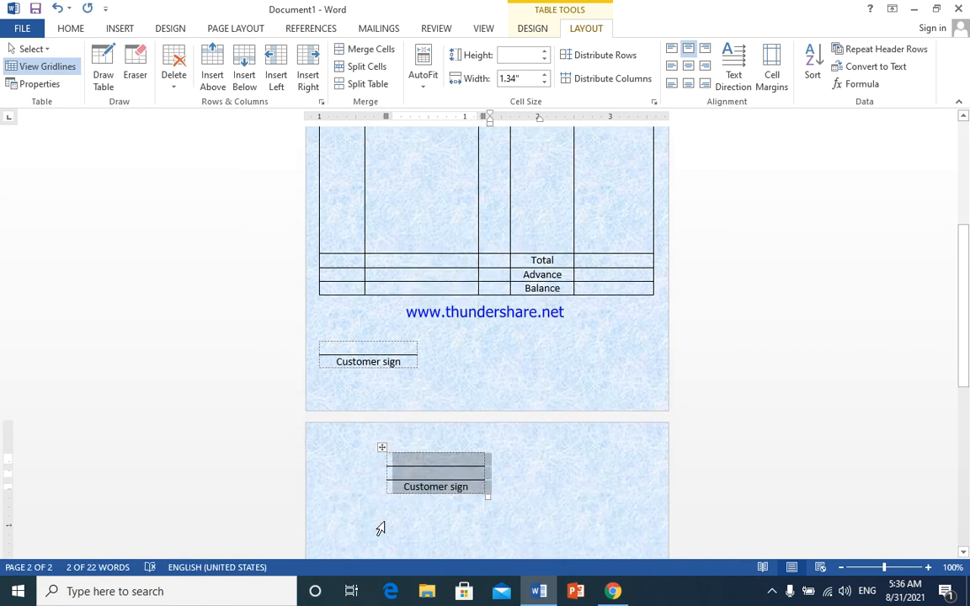
{"action": "key", "text": "ctrl+z"}
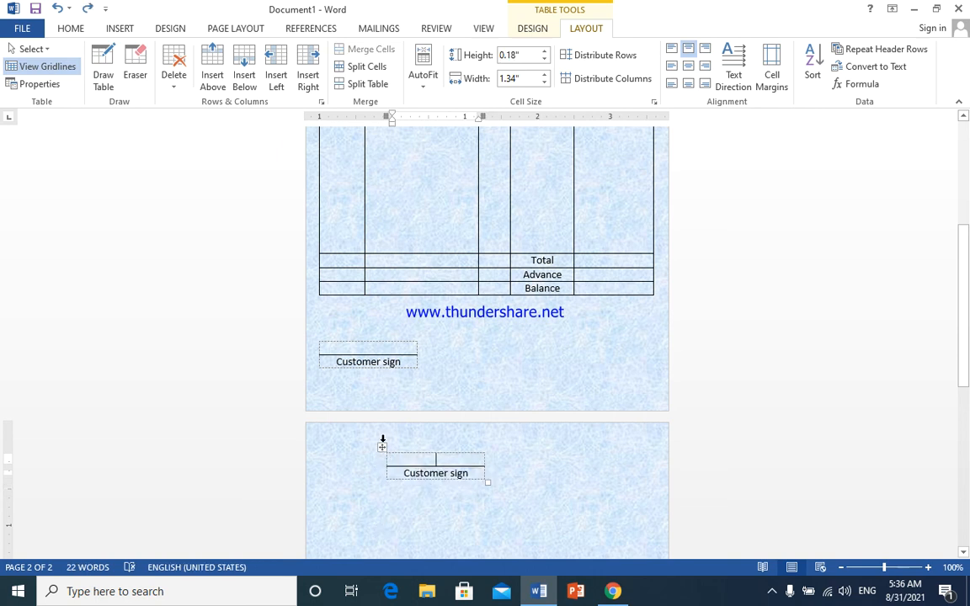
Step: Copy the second page's "Customer sign" table to the first page, opposite the original and in line with the item table's right edge
{"action": "left_click", "coordinate": [383, 450]}
{"action": "left_click_drag", "start_coordinate": [383, 450], "coordinate": [551, 335]}
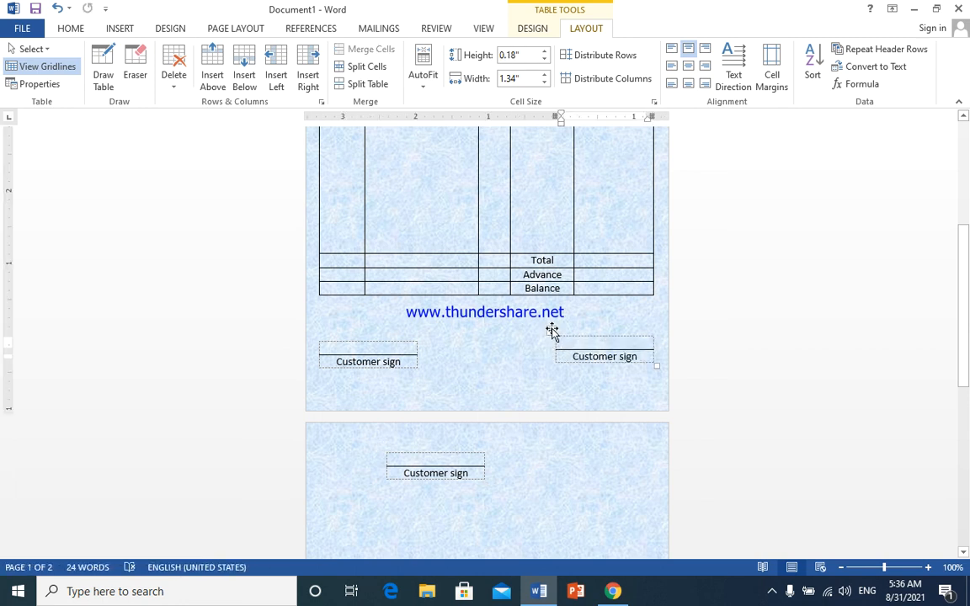
{"action": "left_click", "coordinate": [545, 334]}
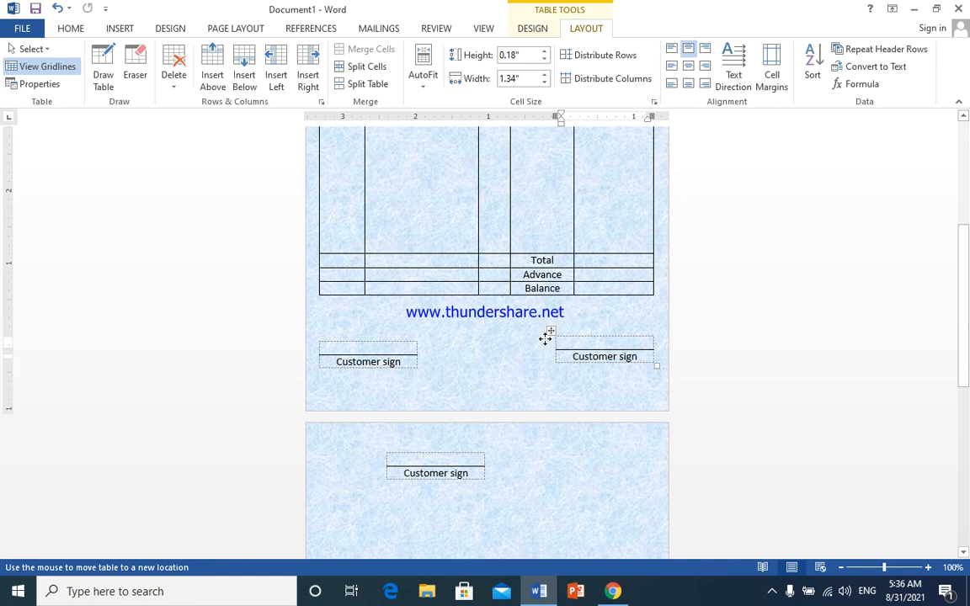
{"action": "left_click", "coordinate": [547, 334]}
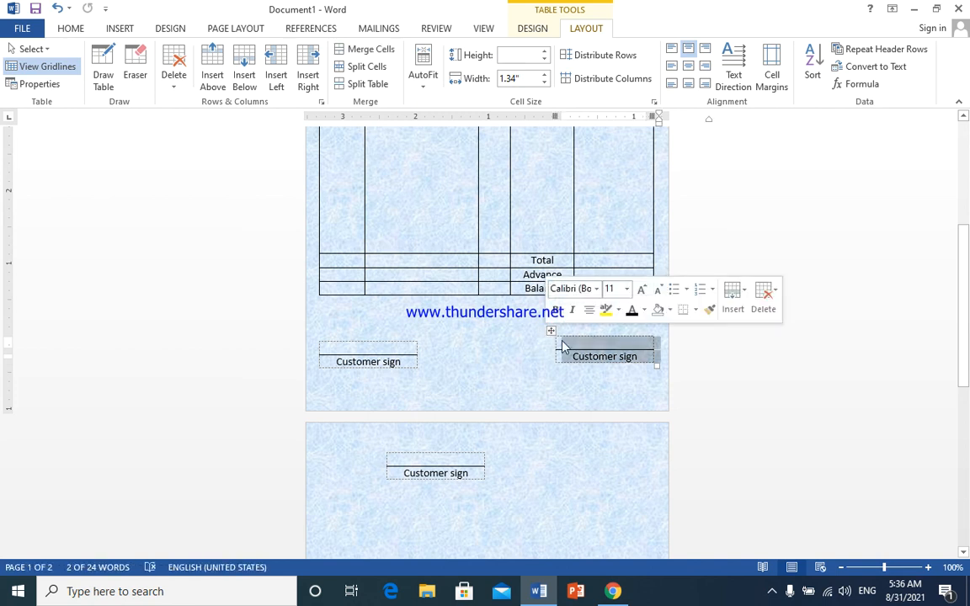
Step: Change the text of the right-hand signature table on the first page to "Manager sign"
{"action": "left_click", "coordinate": [638, 361]}
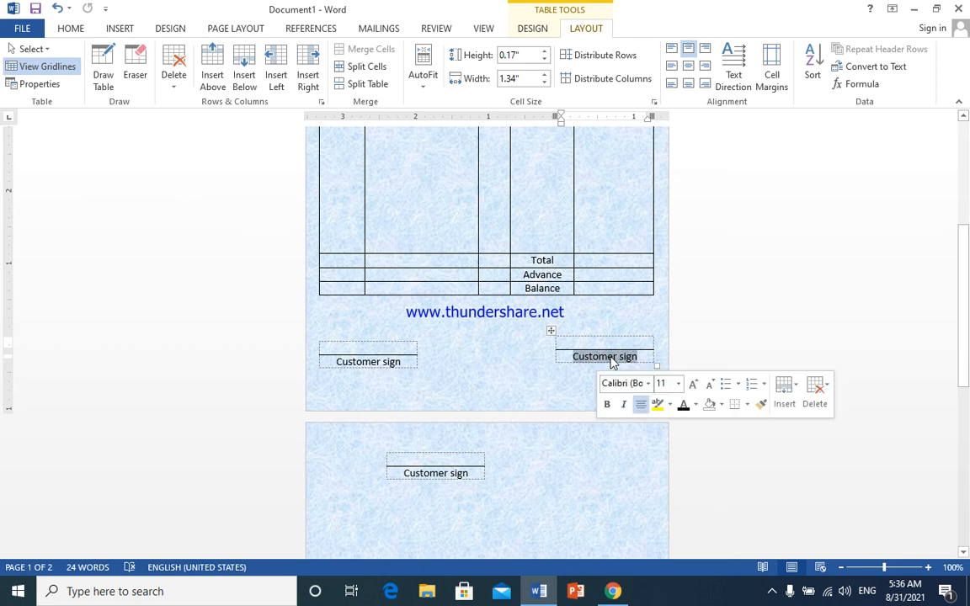
{"action": "left_click", "coordinate": [613, 356]}
{"action": "double_click", "coordinate": [613, 357]}
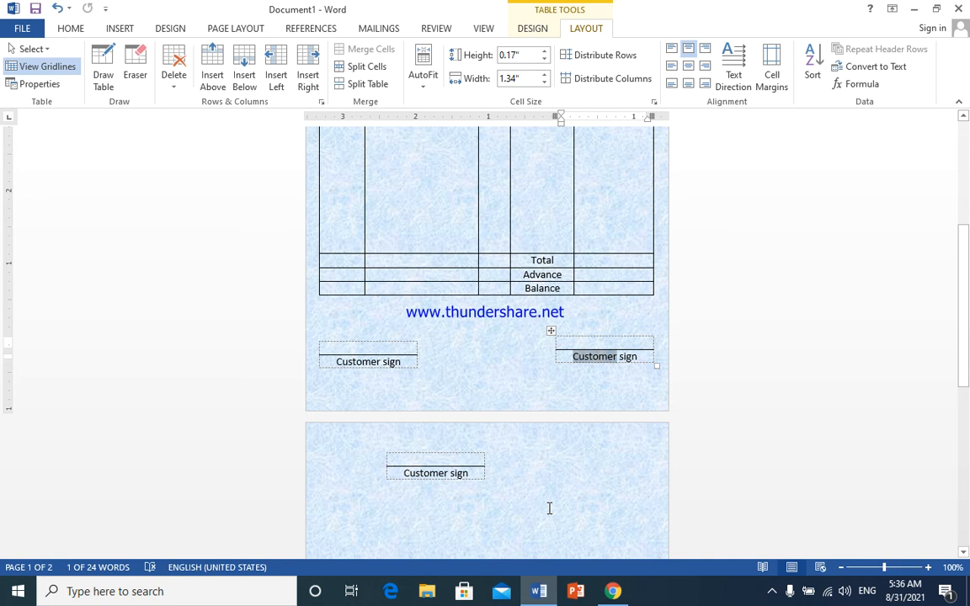
{"action": "type", "text": "mana"}
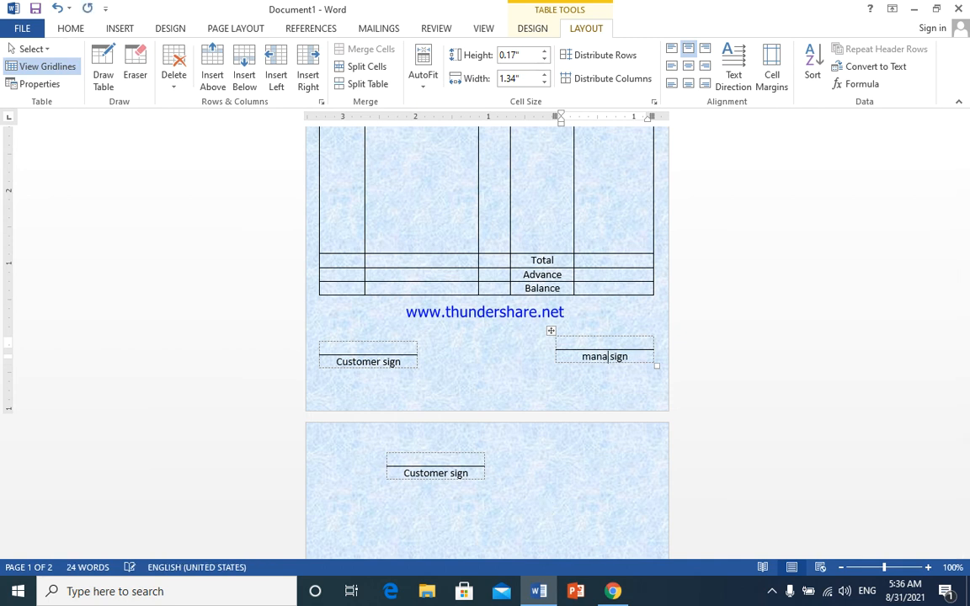
{"action": "type", "text": "ger"}
{"action": "key", "text": "BackSpace"}
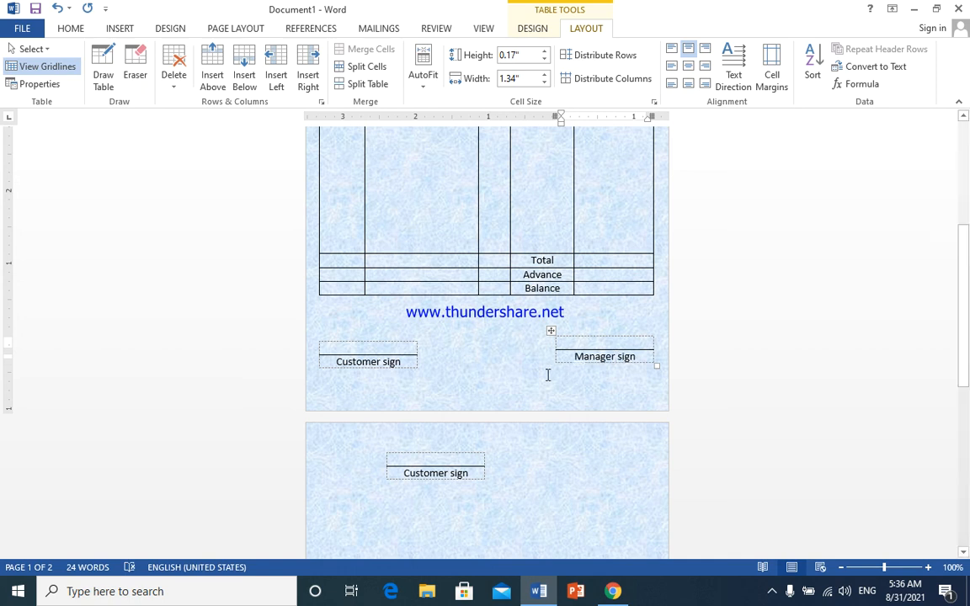
Step: Add the closing line "Thank you for your business" below the "Customer sign" table on the first page
{"action": "left_click", "coordinate": [333, 392]}
{"action": "key", "text": "Down"}
{"action": "key", "text": "Up"}
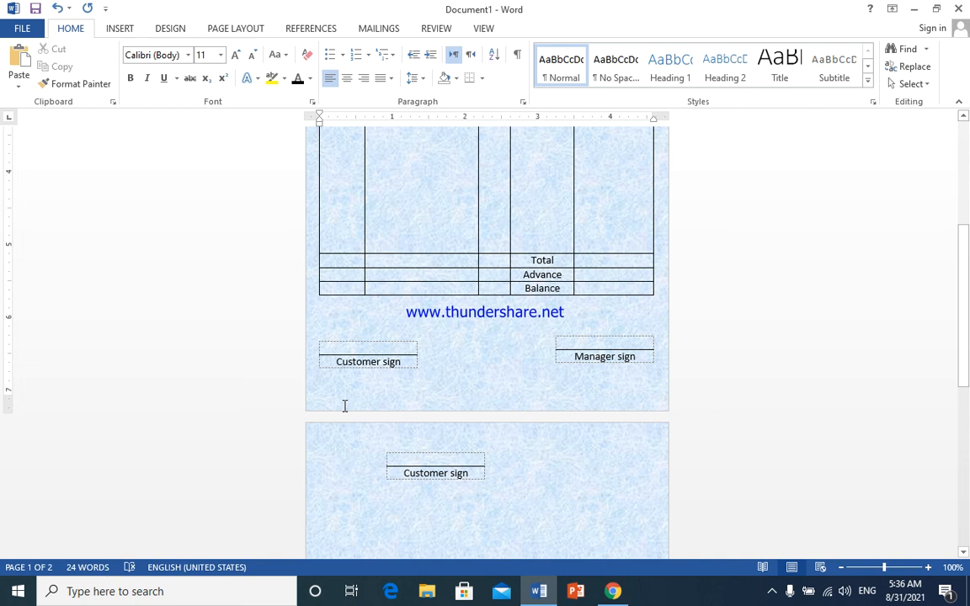
{"action": "type", "text": "than"}
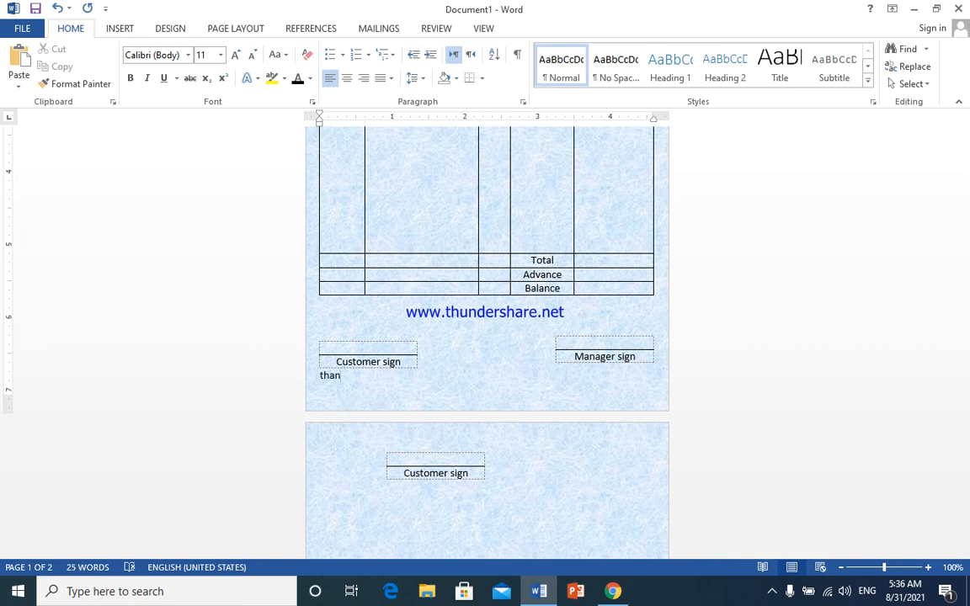
{"action": "key", "text": "shift+F3"}
{"action": "type", "text": "you for you"}
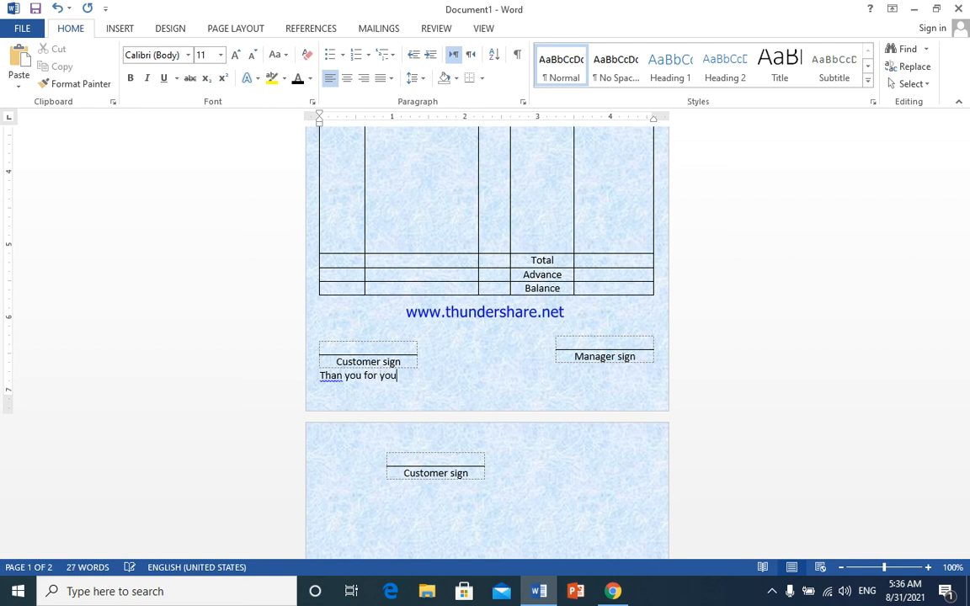
{"action": "type", "text": "r bus"}
{"action": "type", "text": "iness"}
{"action": "left_click", "coordinate": [342, 377]}
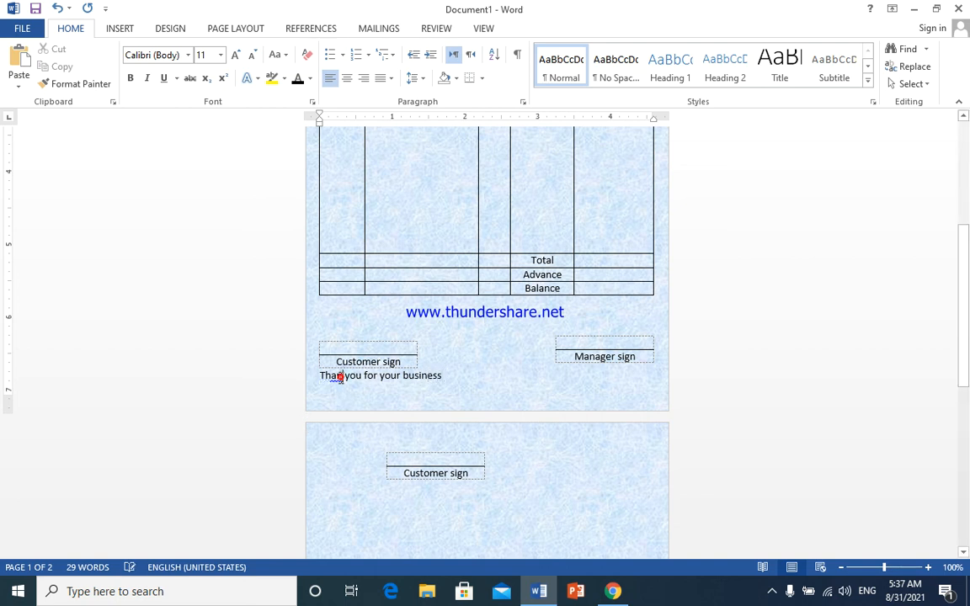
{"action": "type", "text": "k"}
Step: Center the "Thank you for your business" line on the page
{"action": "left_click_drag", "start_coordinate": [452, 376], "coordinate": [314, 374]}
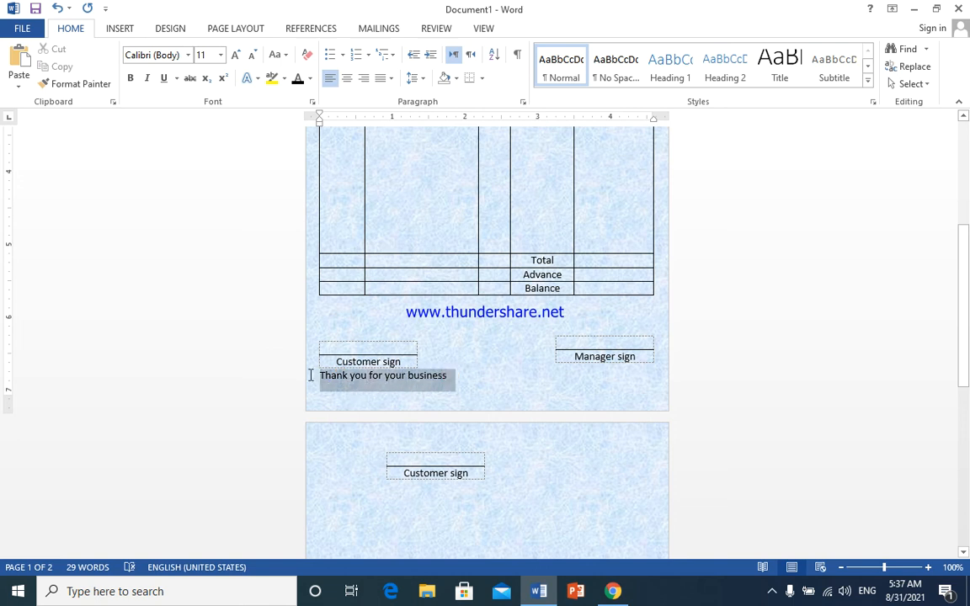
{"action": "left_click", "coordinate": [350, 80]}
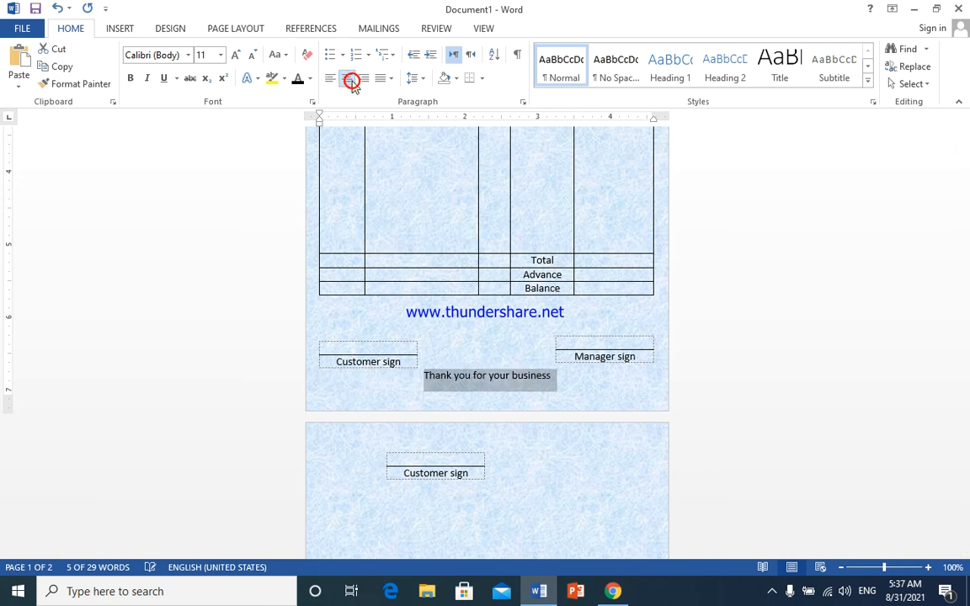
{"action": "left_click", "coordinate": [494, 330]}
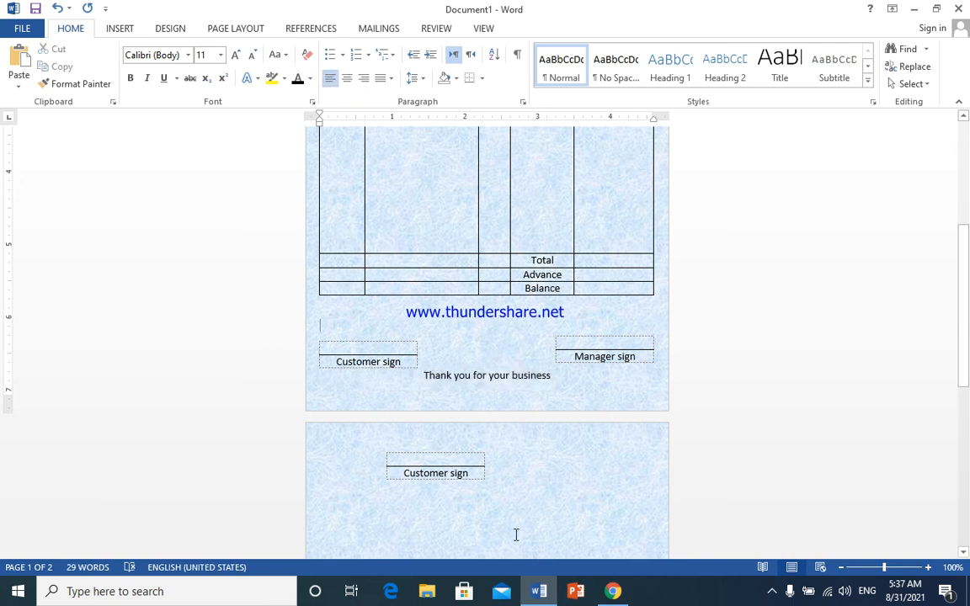
Step: Clear the text of the leftover "Customer sign" table on the second page and delete the whole table
{"action": "left_click", "coordinate": [555, 523]}
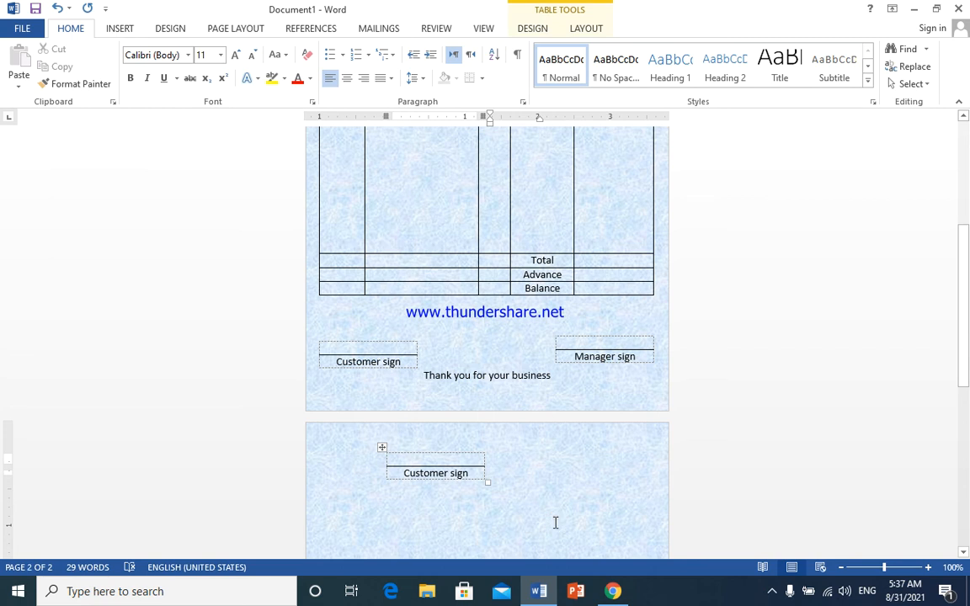
{"action": "left_click_drag", "start_coordinate": [547, 474], "coordinate": [401, 468]}
{"action": "key", "text": "Delete"}
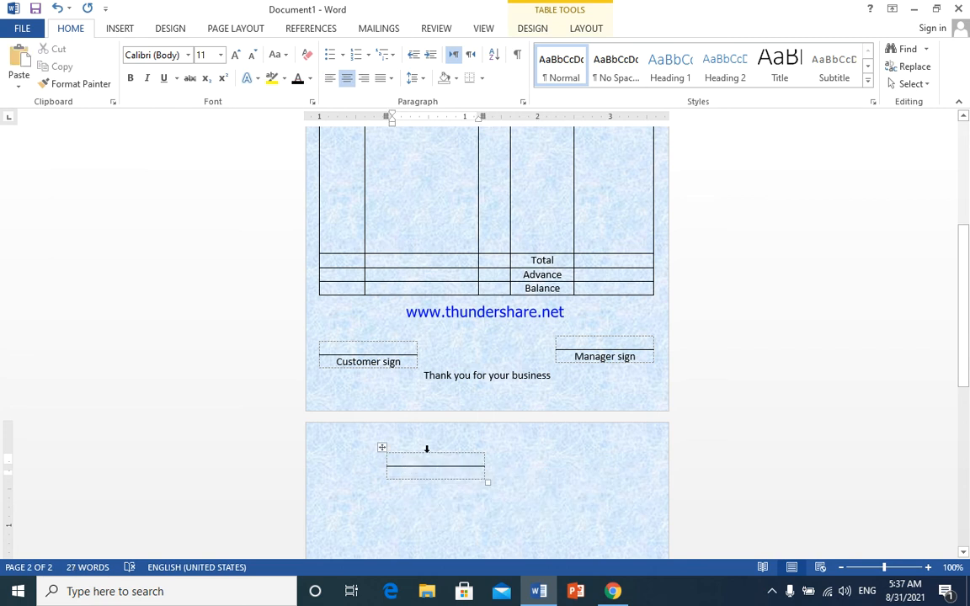
{"action": "left_click", "coordinate": [383, 448]}
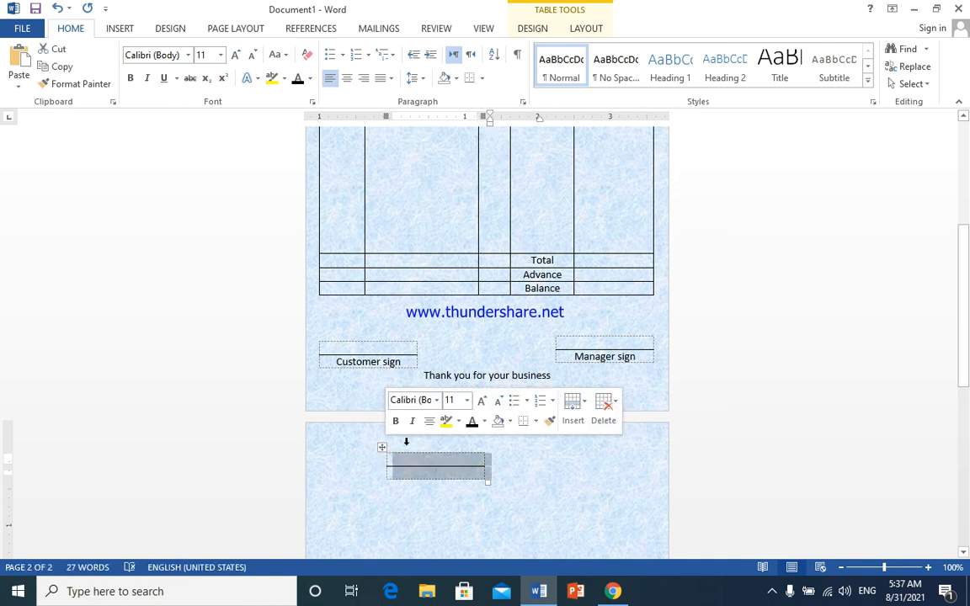
{"action": "left_click", "coordinate": [610, 414]}
{"action": "left_click", "coordinate": [631, 497]}
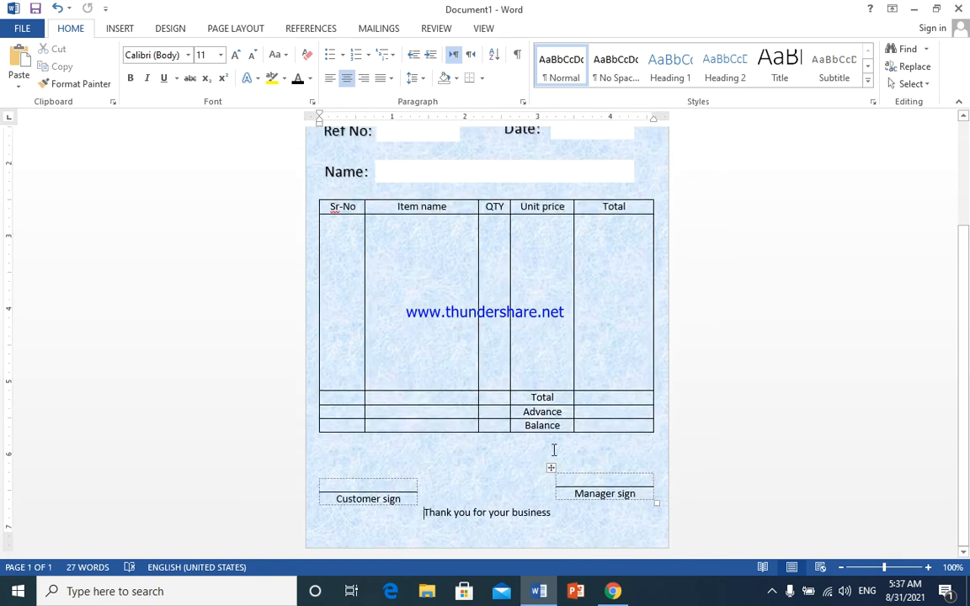
{"action": "scroll", "coordinate": [531, 455], "scroll_direction": "up", "scroll_amount": 2}
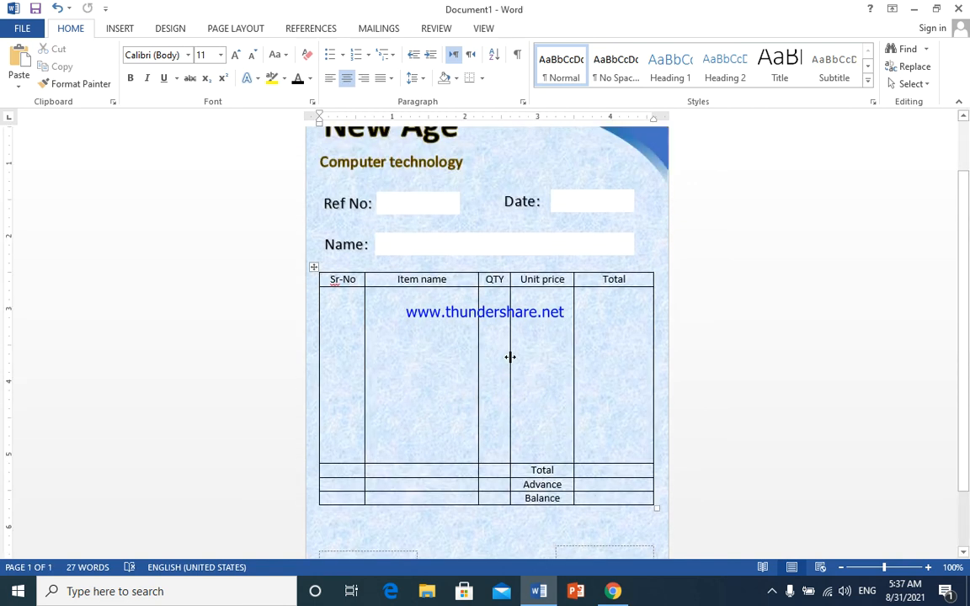
{"action": "scroll", "coordinate": [511, 357], "scroll_direction": "down", "scroll_amount": 2}
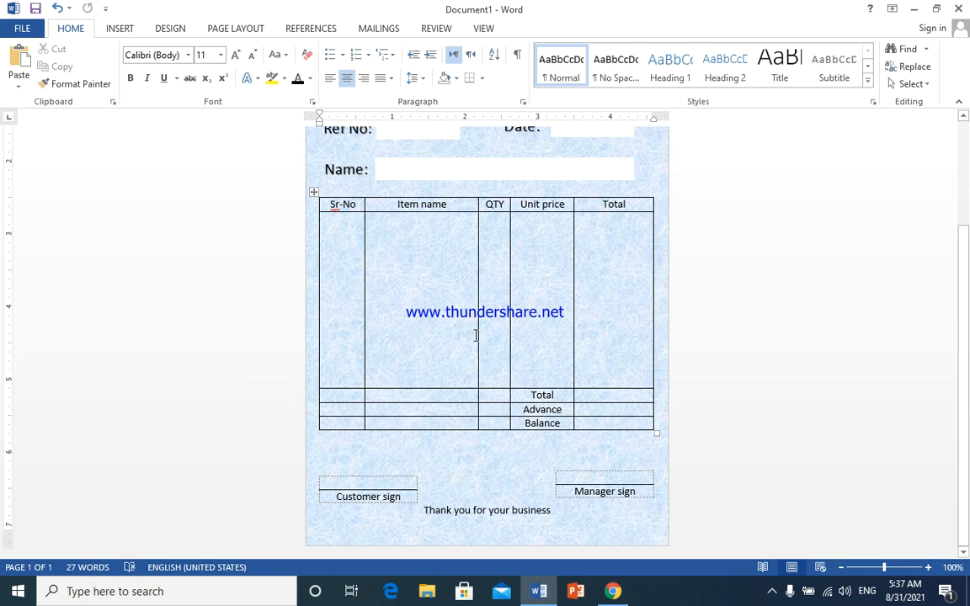
{"action": "left_click", "coordinate": [459, 461]}
{"action": "left_click_drag", "start_coordinate": [314, 192], "coordinate": [420, 241]}
{"action": "scroll", "coordinate": [419, 241], "scroll_direction": "up", "scroll_amount": 3}
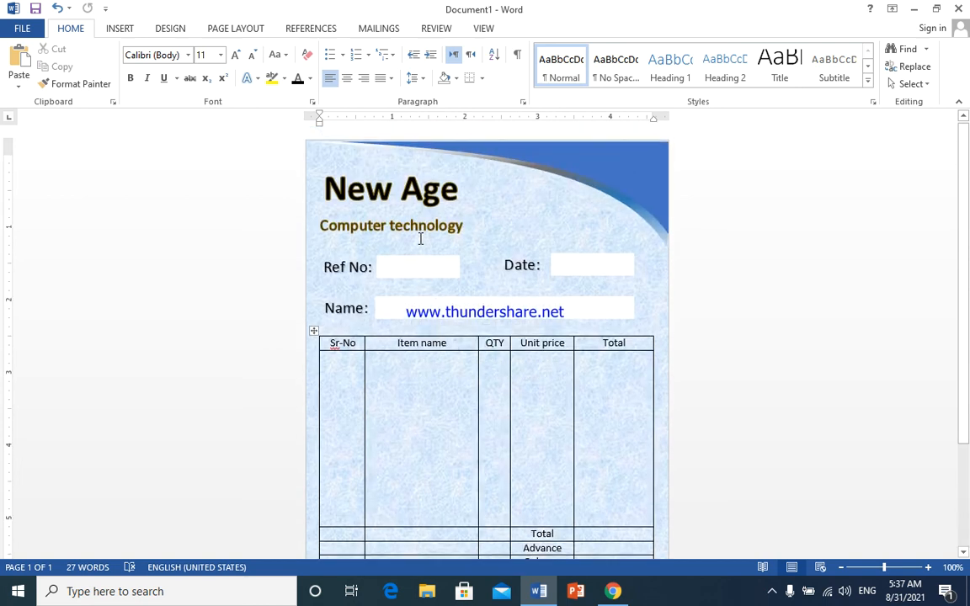
{"action": "scroll", "coordinate": [420, 239], "scroll_direction": "down", "scroll_amount": 3}
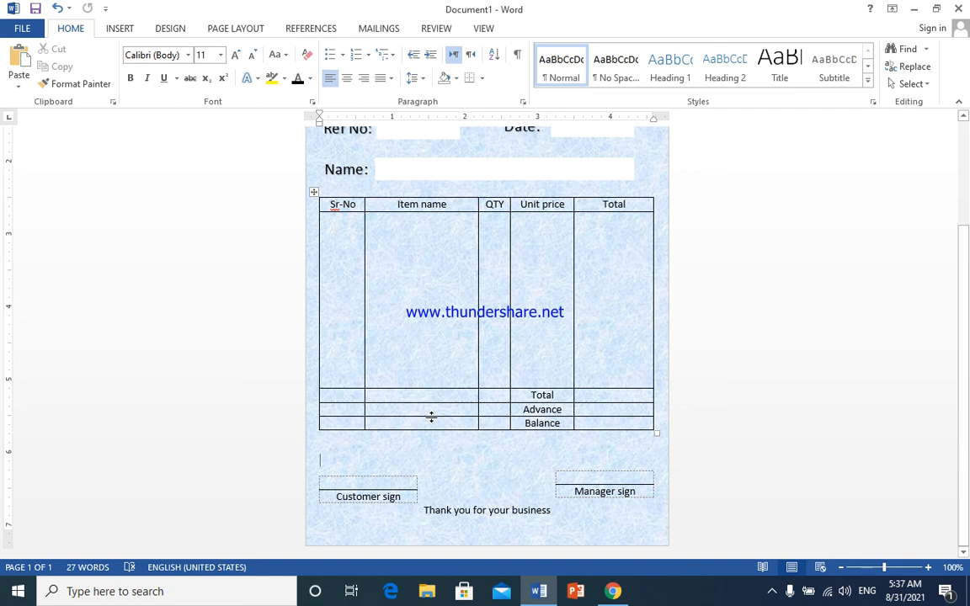
Step: Remove all borders from the entire item table using the No Border option
{"action": "left_click", "coordinate": [314, 192]}
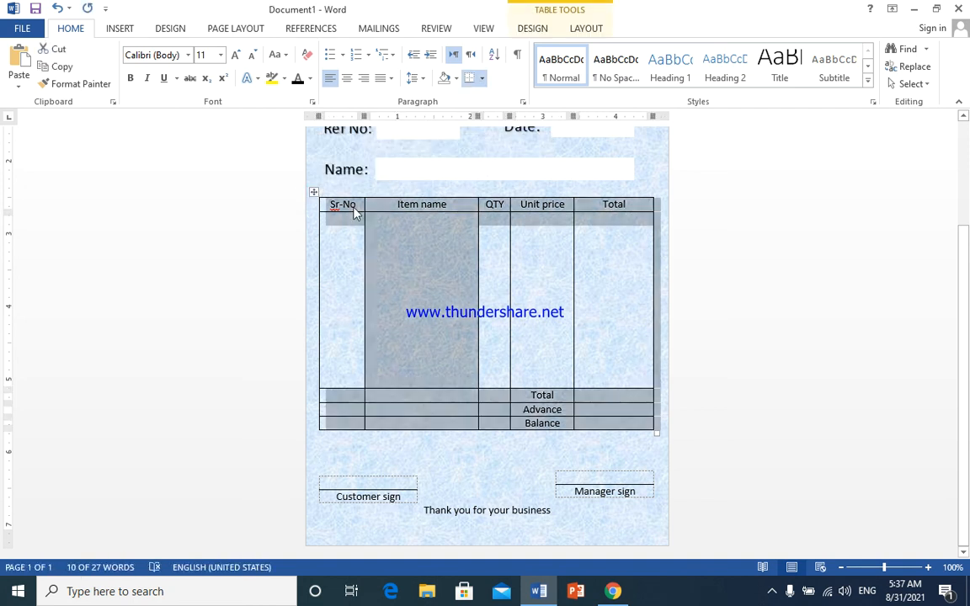
{"action": "left_click", "coordinate": [580, 28]}
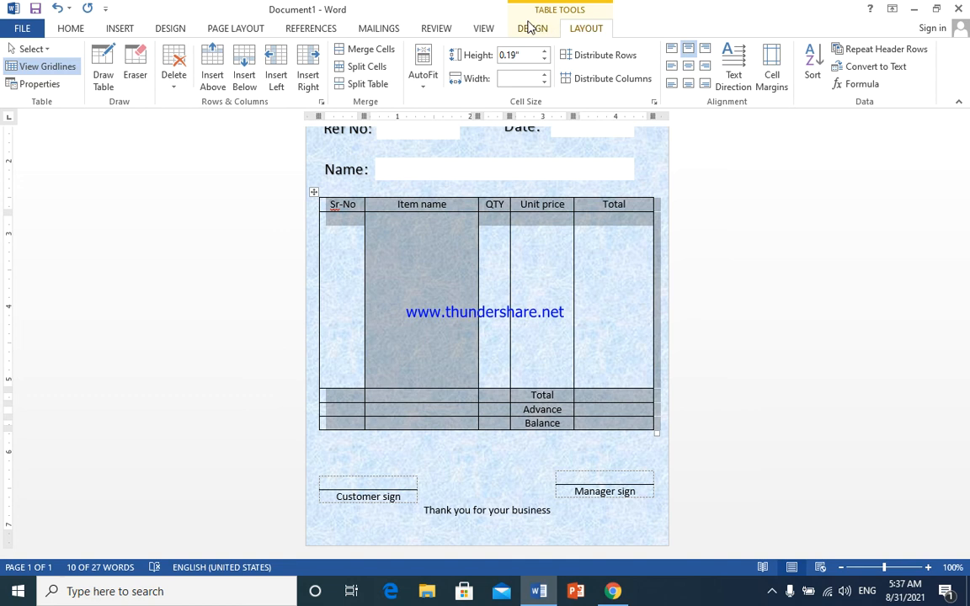
{"action": "left_click", "coordinate": [530, 28]}
{"action": "left_click", "coordinate": [741, 85]}
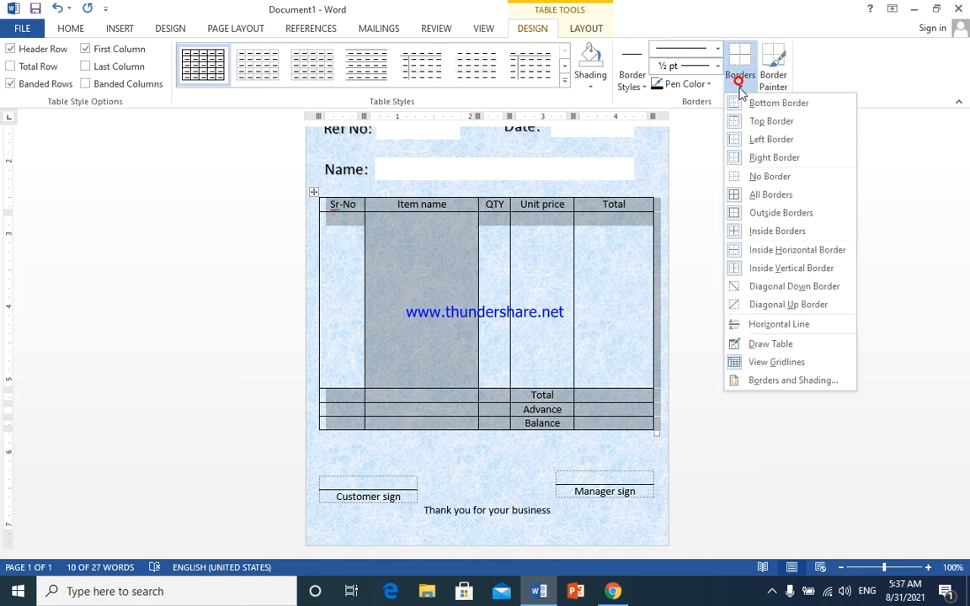
{"action": "left_click", "coordinate": [768, 176]}
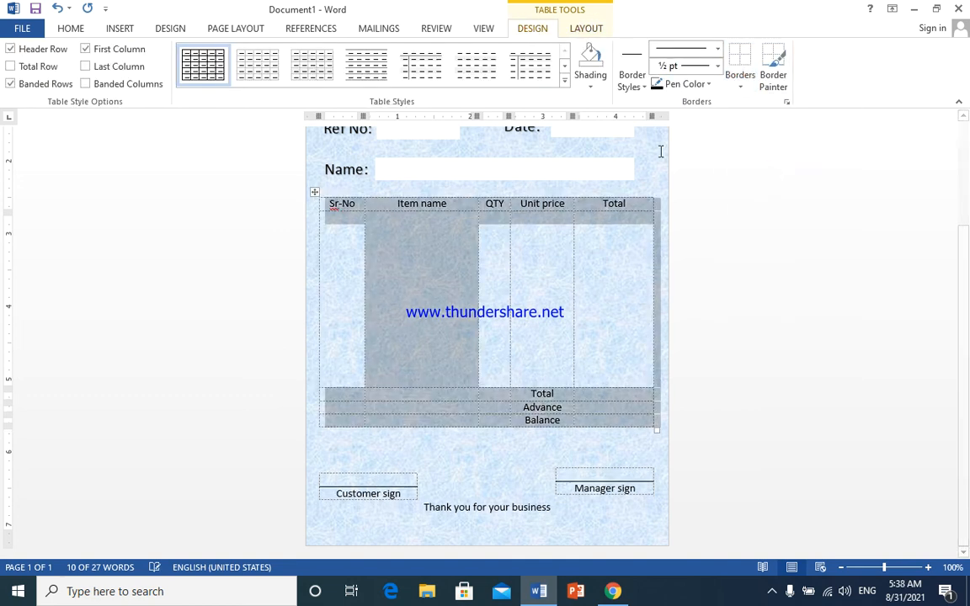
Step: Apply All Borders to the item table's header row and the tall item row beneath it
{"action": "left_click", "coordinate": [336, 209]}
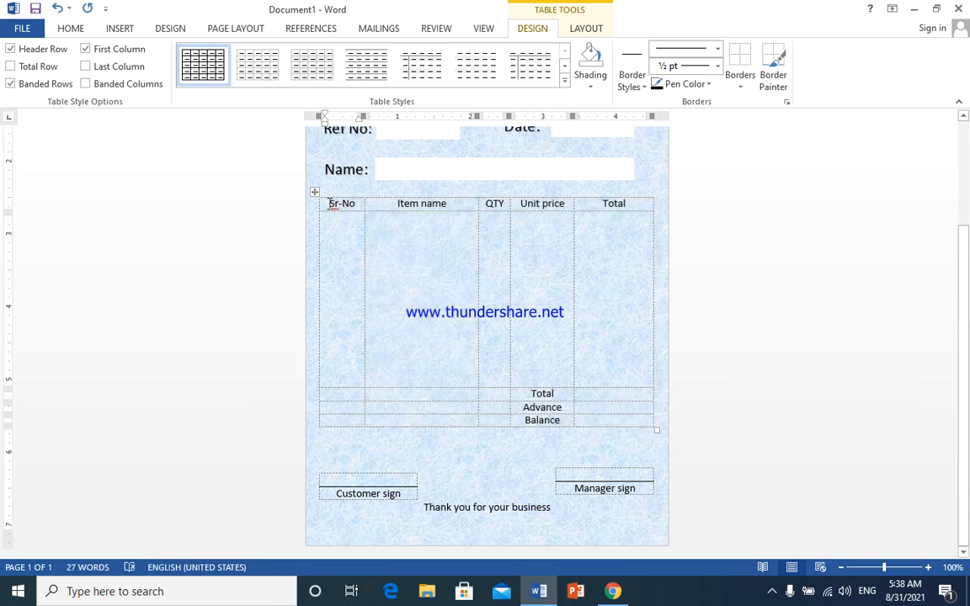
{"action": "mouse_move", "coordinate": [332, 205]}
{"action": "left_mouse_down"}
{"action": "mouse_move", "coordinate": [444, 238]}
{"action": "mouse_move", "coordinate": [617, 262]}
{"action": "mouse_move", "coordinate": [639, 390]}
{"action": "mouse_move", "coordinate": [626, 301]}
{"action": "left_mouse_up"}
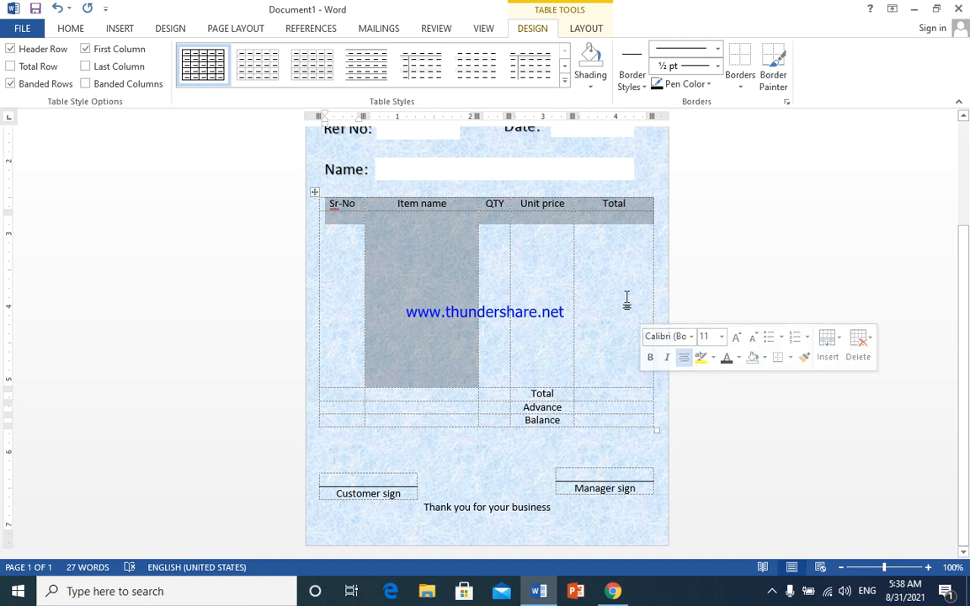
{"action": "left_click", "coordinate": [741, 87]}
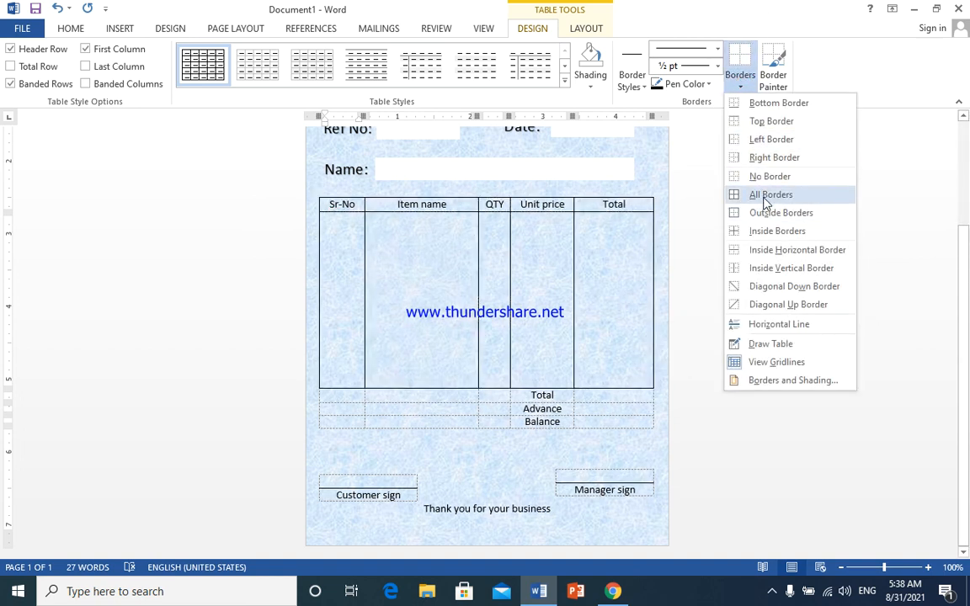
{"action": "left_click", "coordinate": [767, 196]}
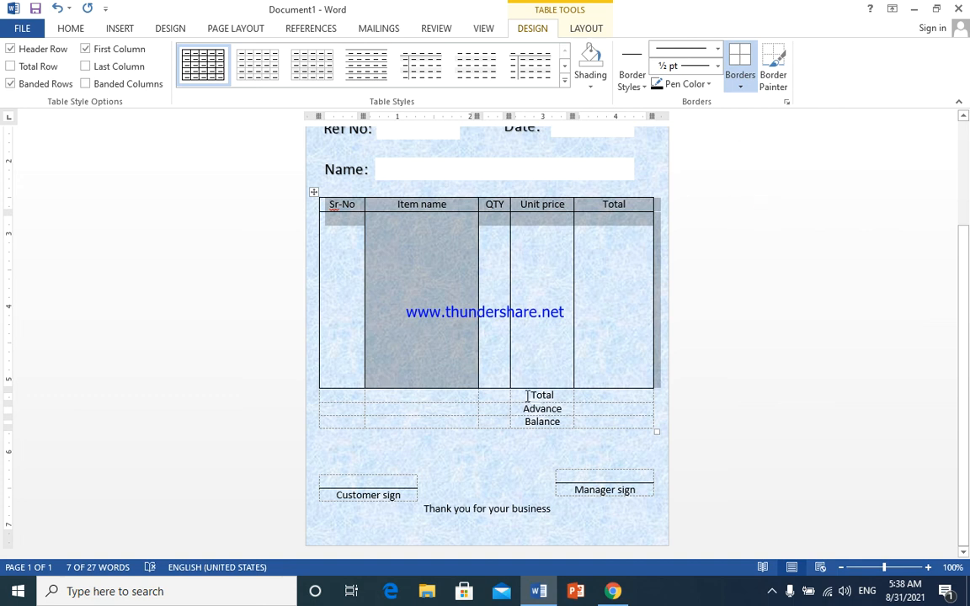
Step: Apply All Borders to the Total, Advance and Balance cells and the amount cells beside them
{"action": "left_click_drag", "start_coordinate": [523, 395], "coordinate": [619, 418]}
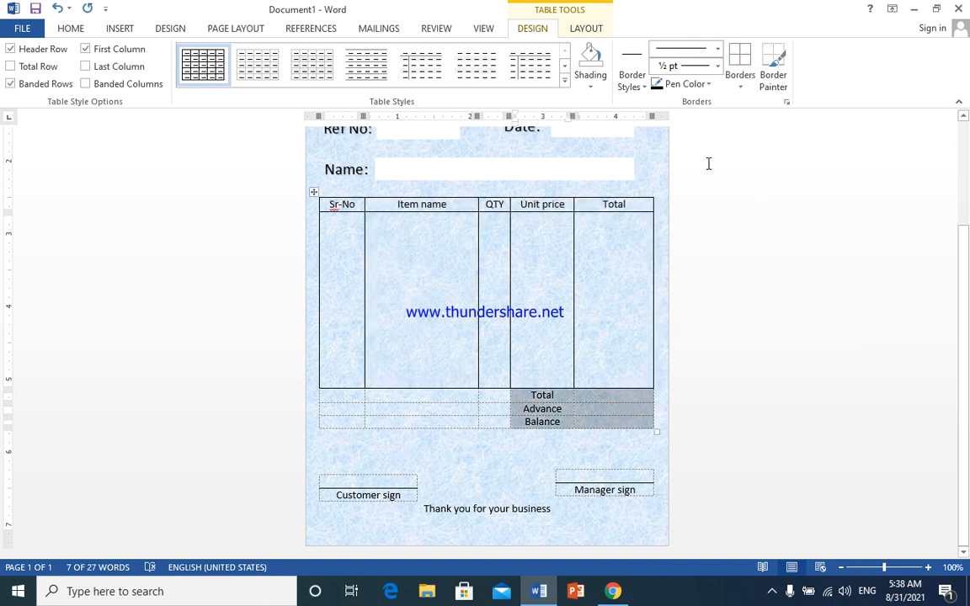
{"action": "left_click", "coordinate": [740, 74]}
{"action": "left_click", "coordinate": [469, 426]}
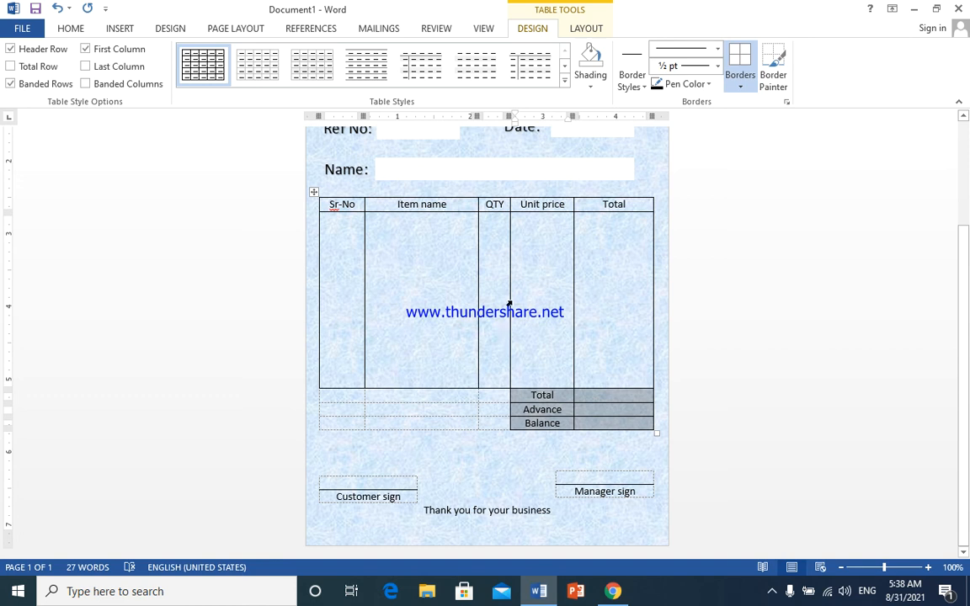
{"action": "scroll", "coordinate": [510, 297], "scroll_direction": "up", "scroll_amount": 3}
{"action": "scroll", "coordinate": [509, 297], "scroll_direction": "down", "scroll_amount": 3}
{"action": "left_click", "coordinate": [472, 486]}
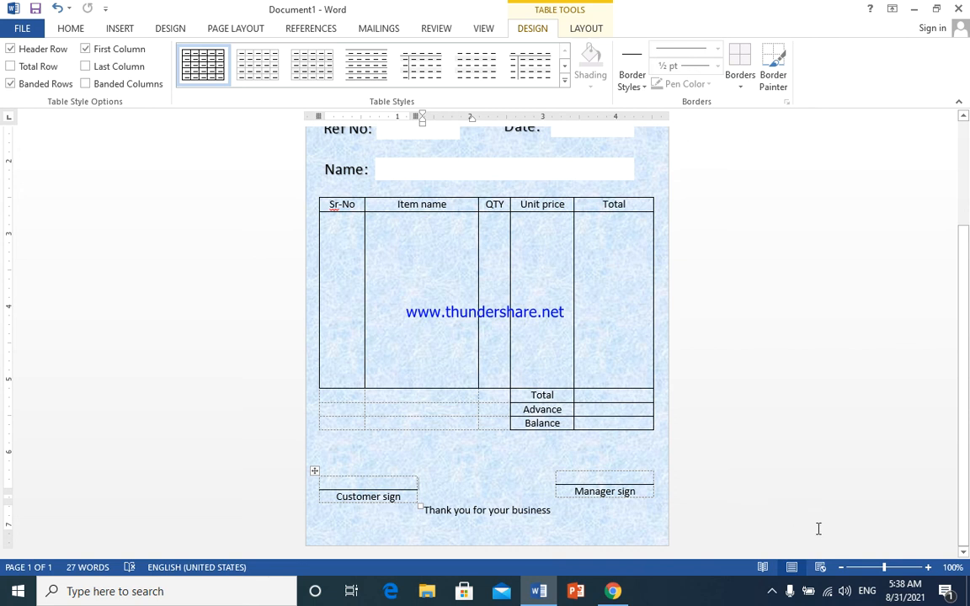
{"action": "left_click", "coordinate": [841, 569]}
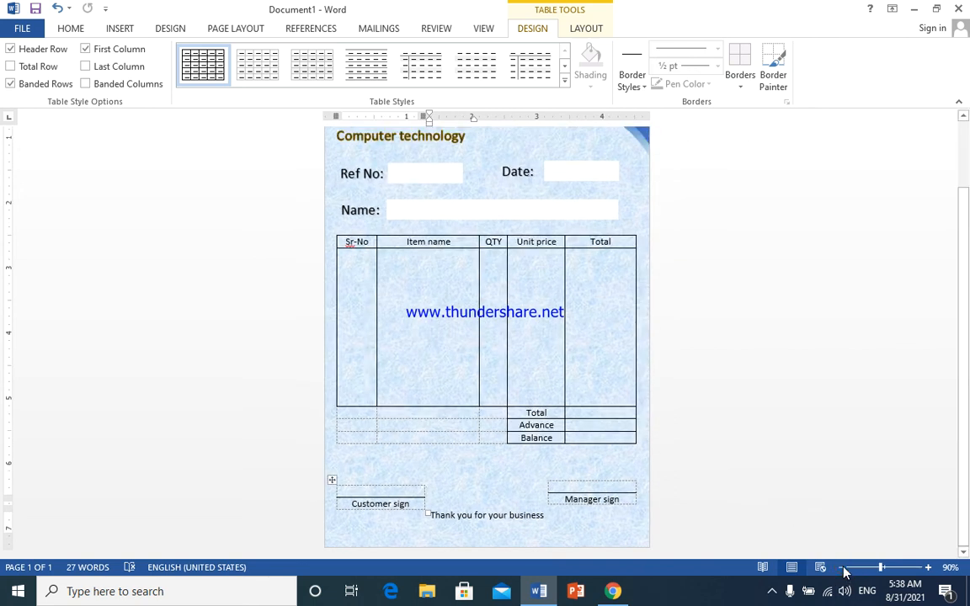
Step: Turn on "Print background colors and images" in the display options and check the invoice in the print preview
{"action": "key", "text": "ctrl+p"}
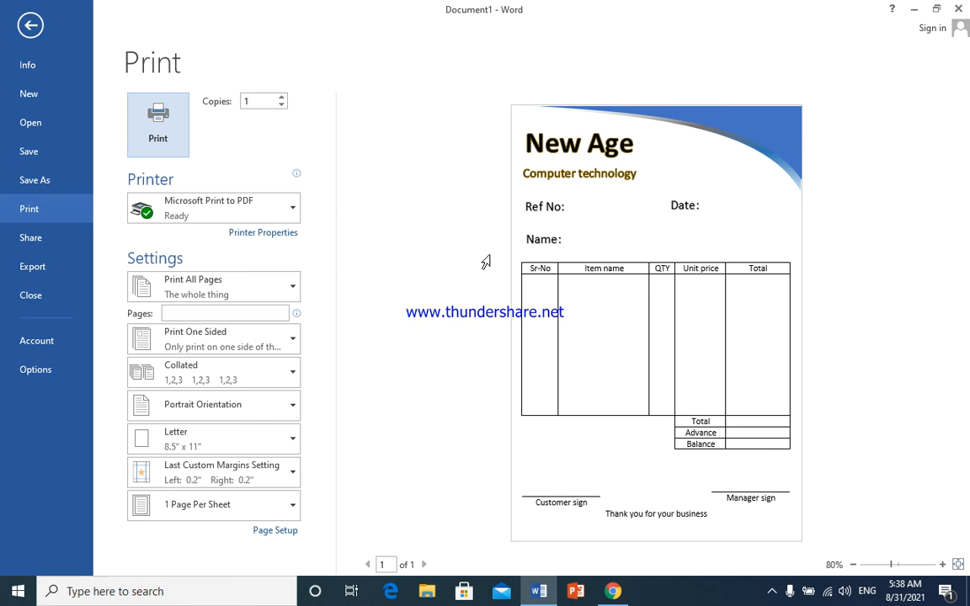
{"action": "left_click", "coordinate": [35, 371]}
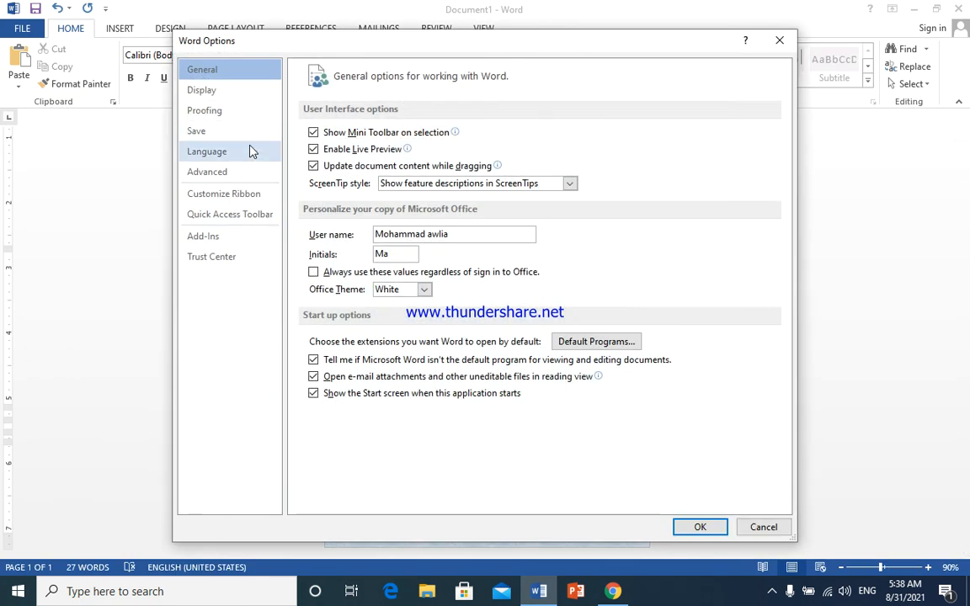
{"action": "left_click", "coordinate": [217, 94]}
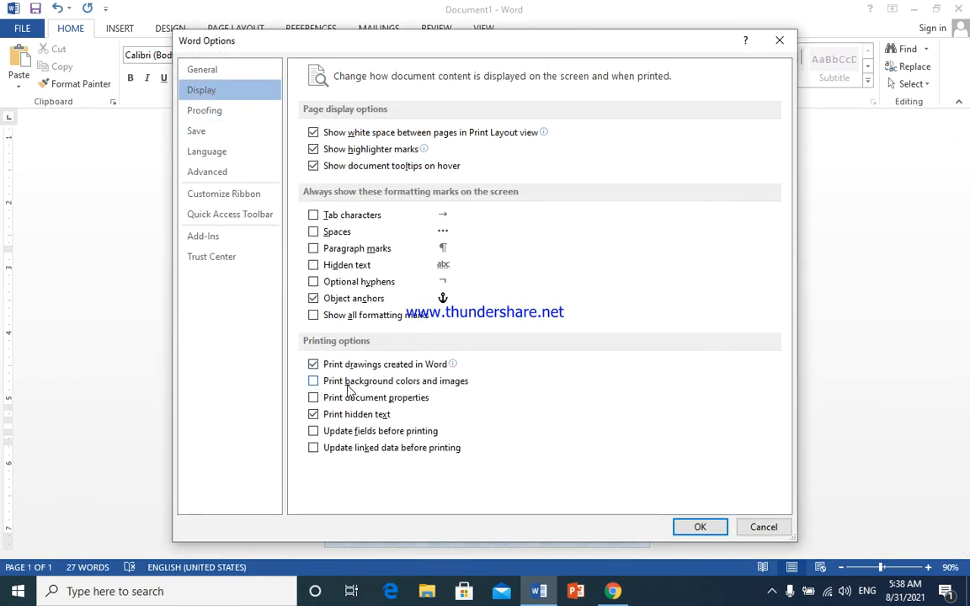
{"action": "left_click", "coordinate": [313, 381]}
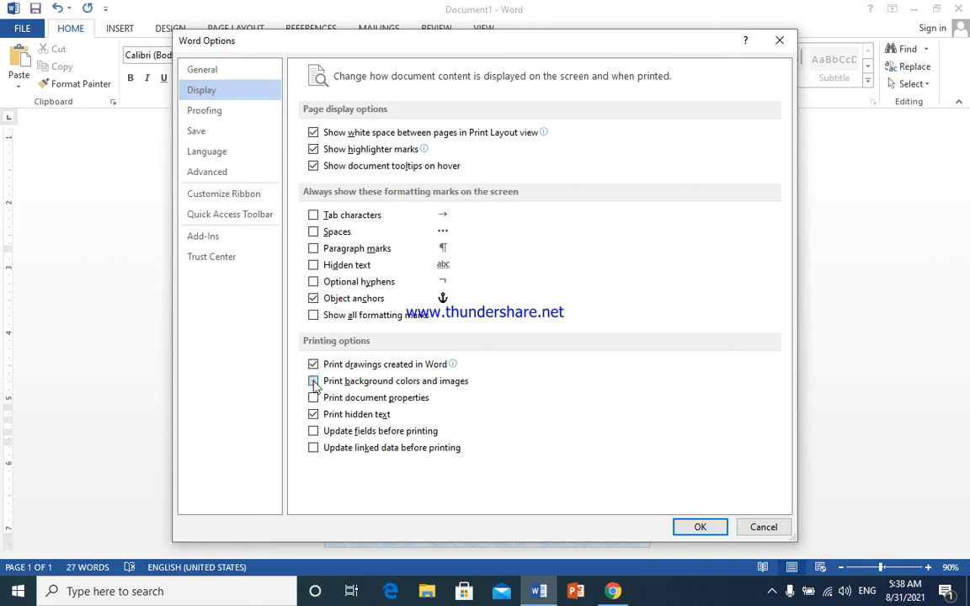
{"action": "left_click", "coordinate": [699, 527]}
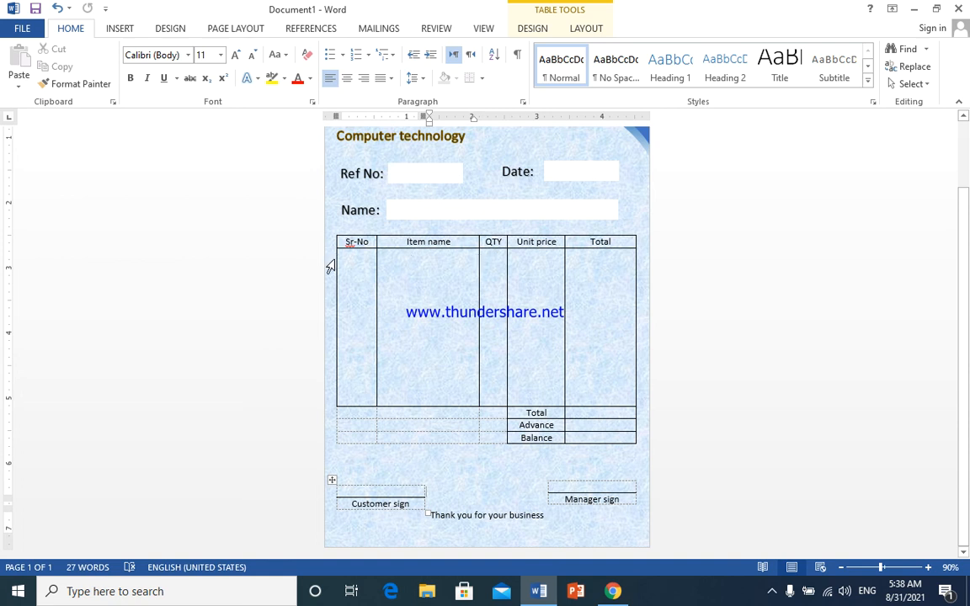
{"action": "key", "text": "ctrl+p"}
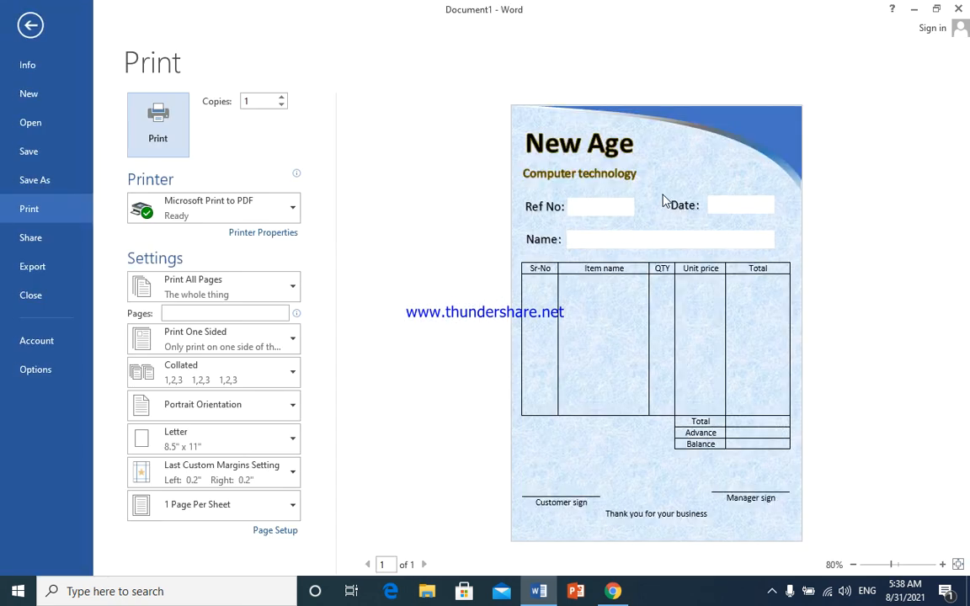